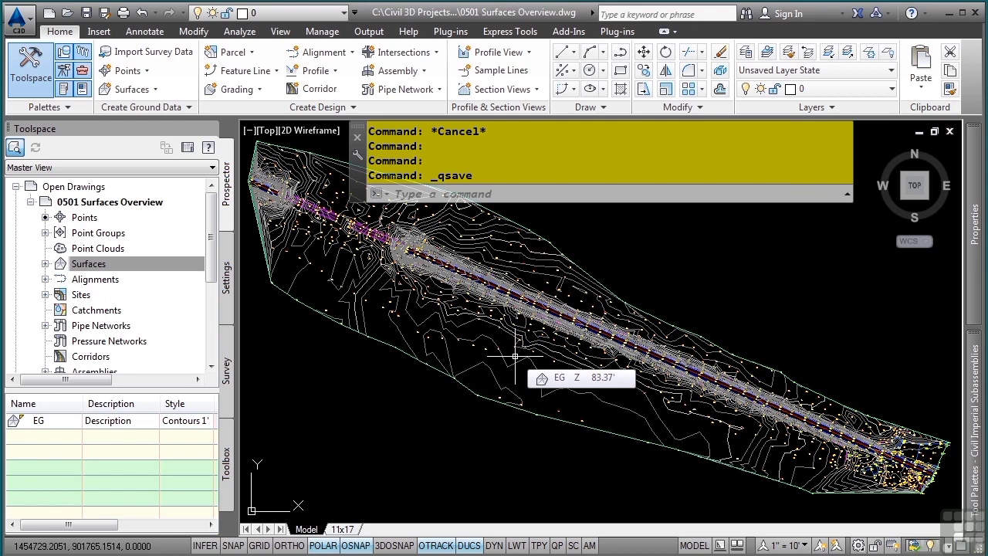
# Expand the Surfaces collection and examine the commands available for creating a surface
pyautogui.click(91, 264)
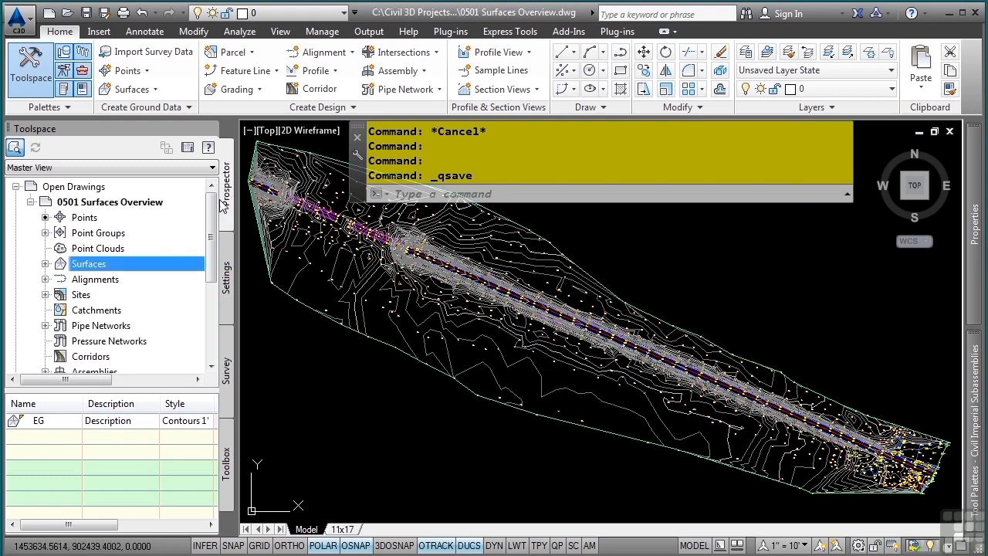
pyautogui.click(45, 264)
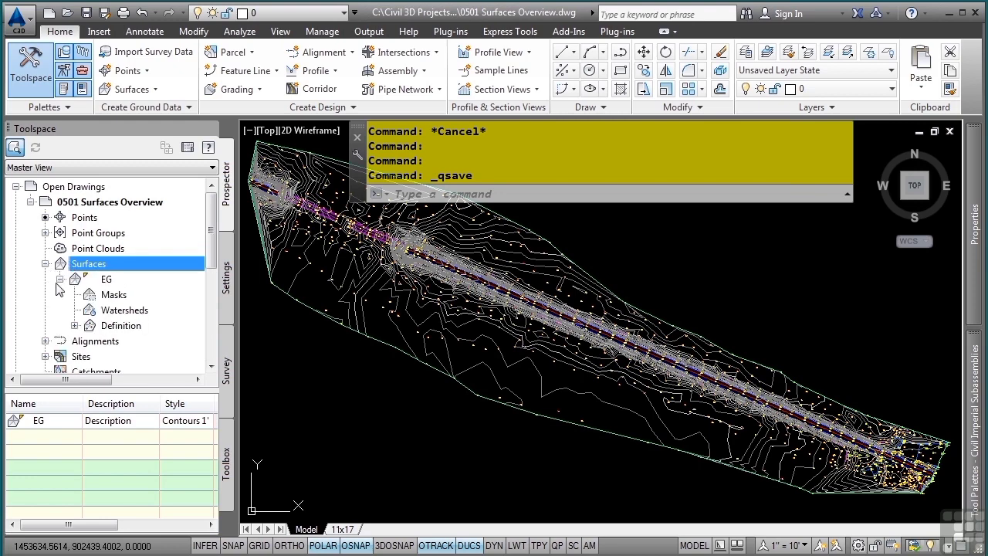
pyautogui.click(59, 279)
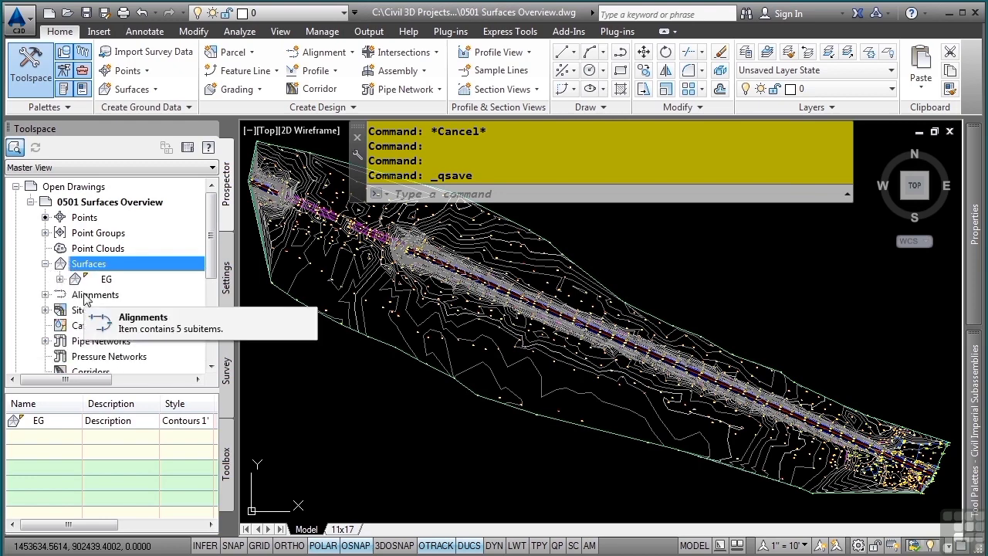
pyautogui.rightClick(106, 267)
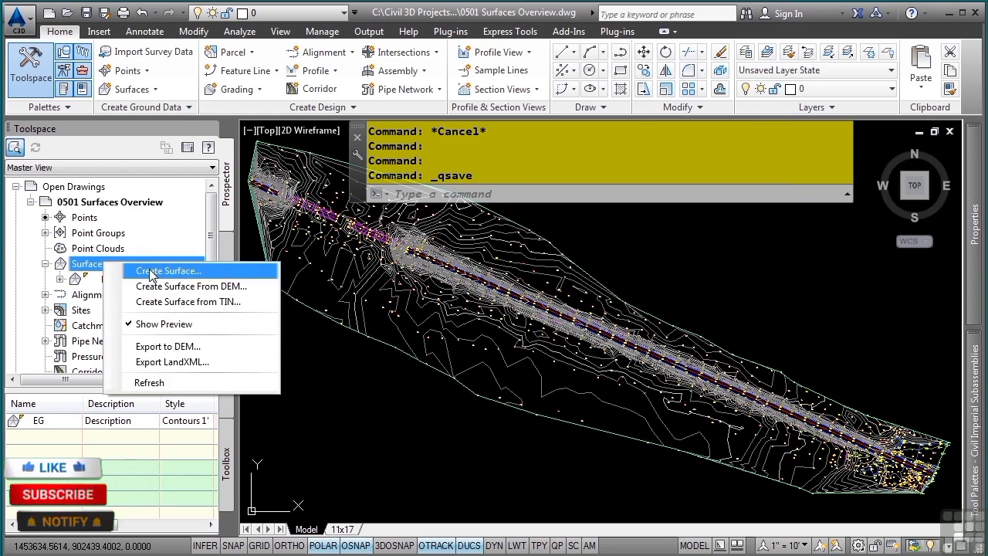
pyautogui.click(251, 221)
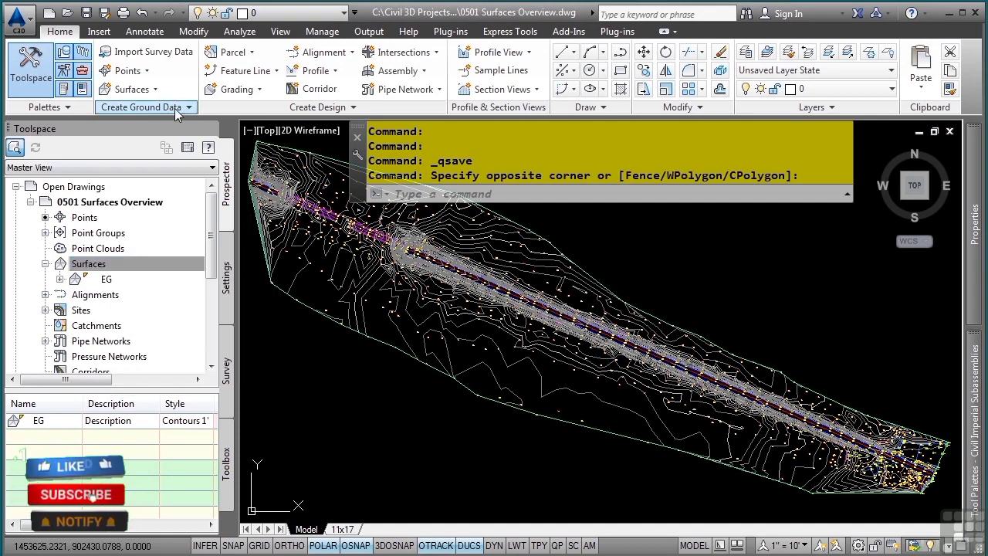
pyautogui.click(151, 91)
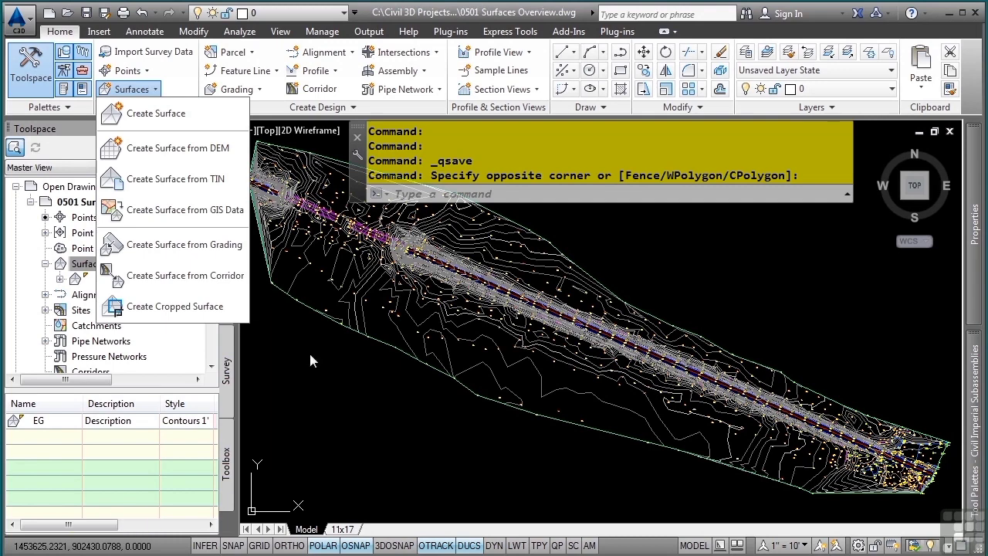
pyautogui.click(315, 398)
# Expand the EG surface's definition and examine its breaklines, point groups and boundary options
pyautogui.click(131, 263)
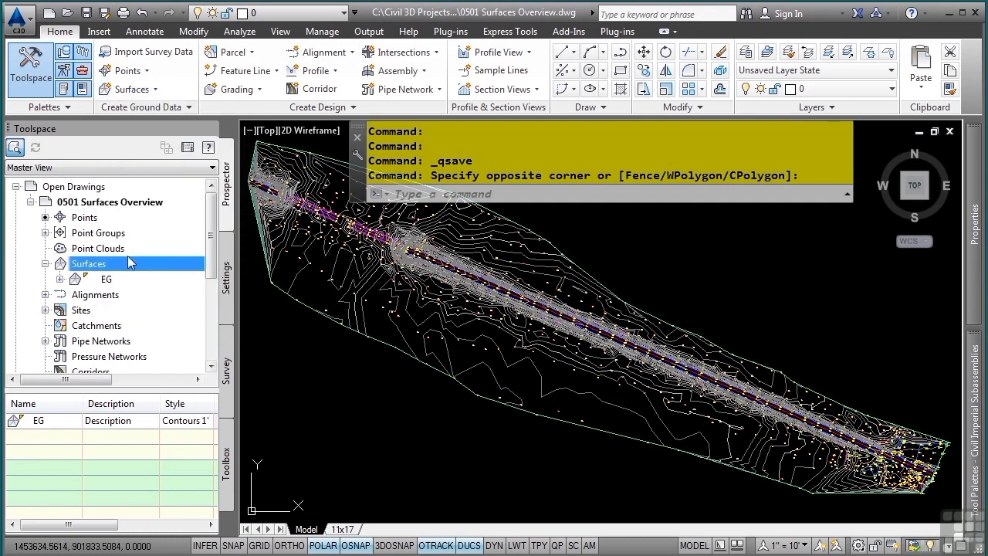
pyautogui.click(61, 280)
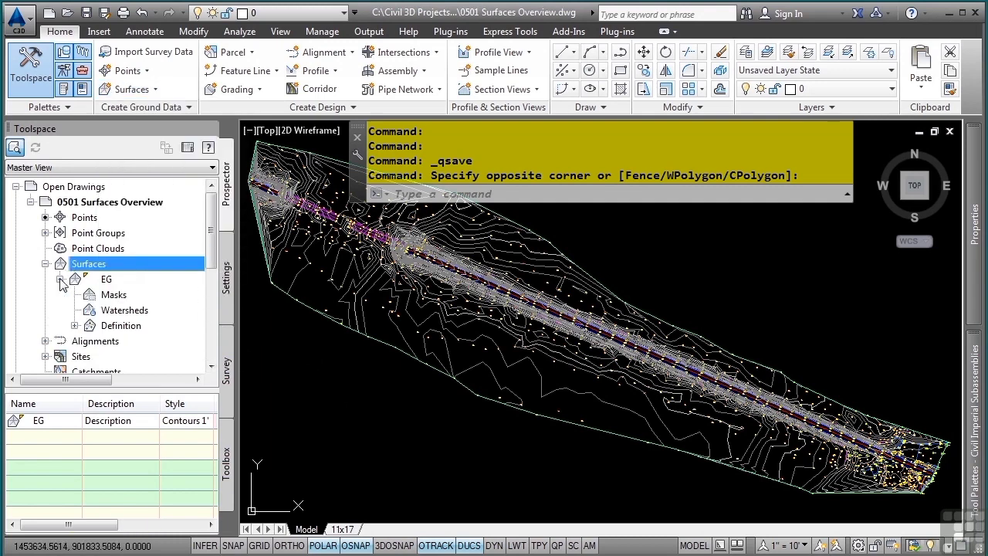
pyautogui.click(76, 325)
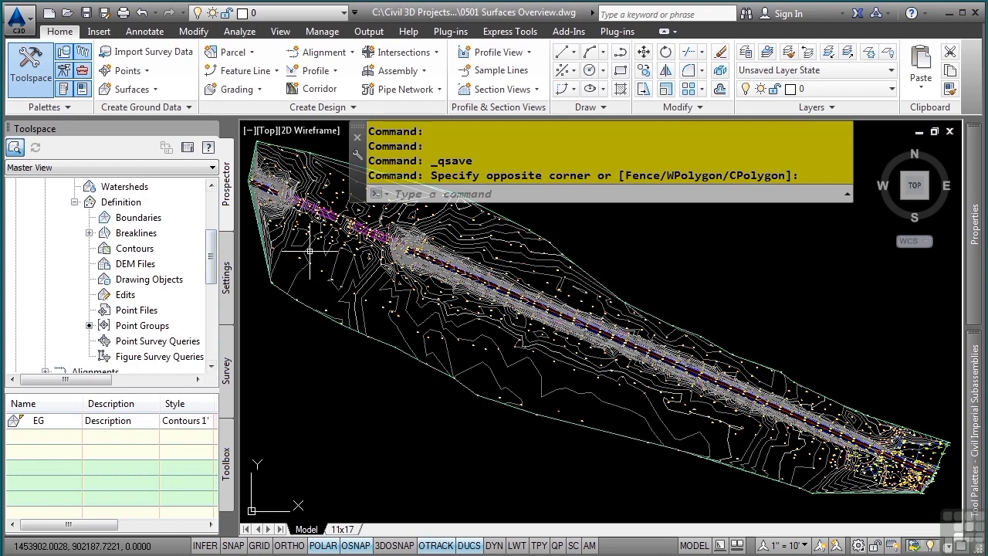
pyautogui.click(90, 232)
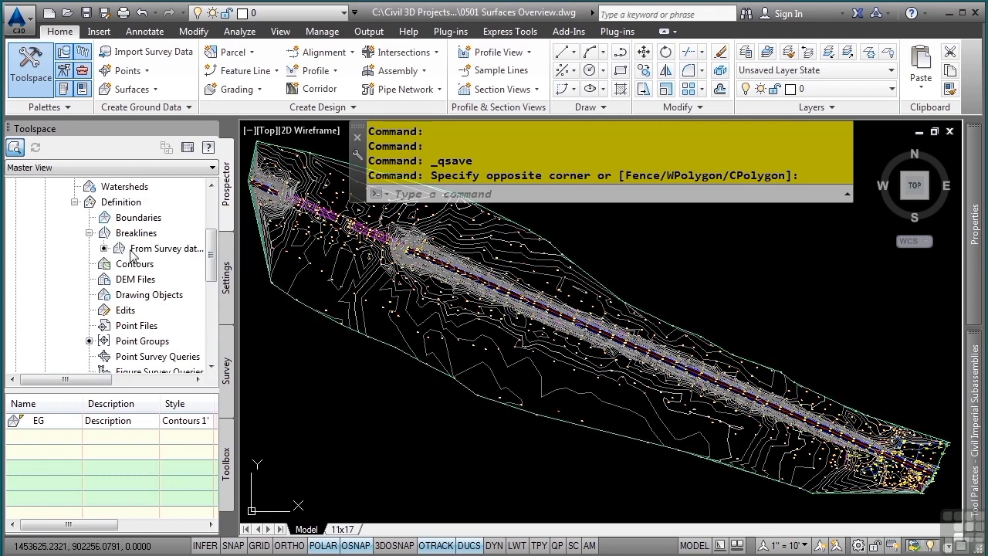
pyautogui.click(137, 249)
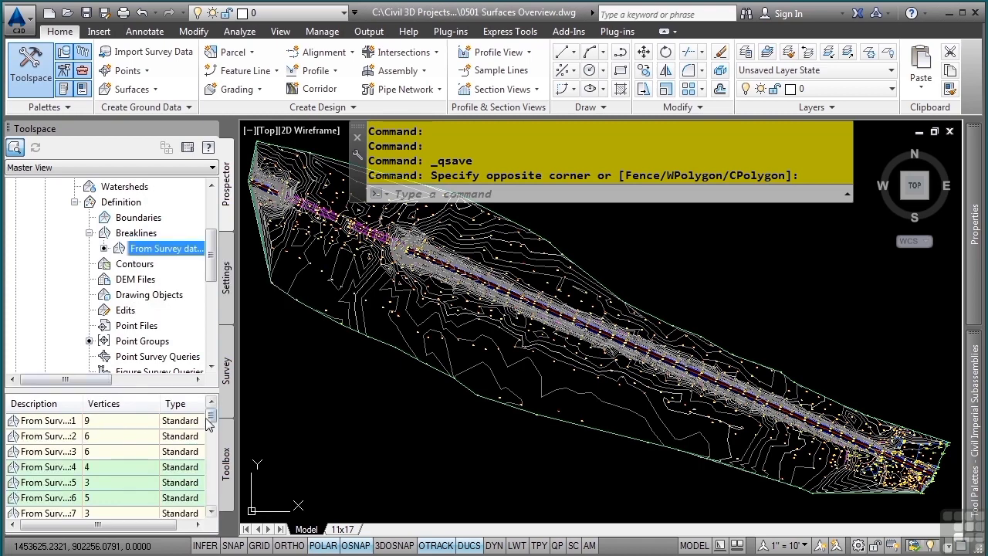
pyautogui.moveTo(211, 417); pyautogui.dragTo(207, 437)
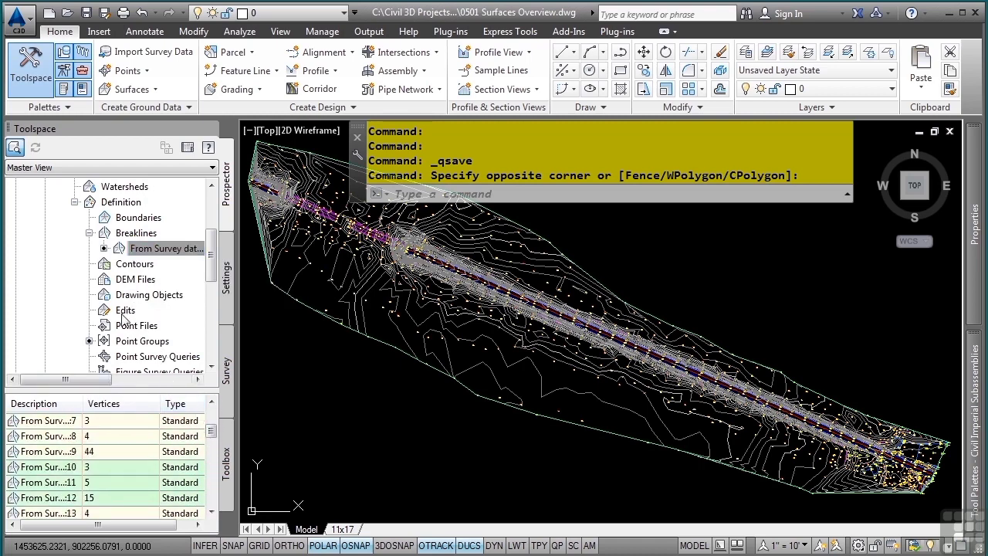
pyautogui.click(124, 341)
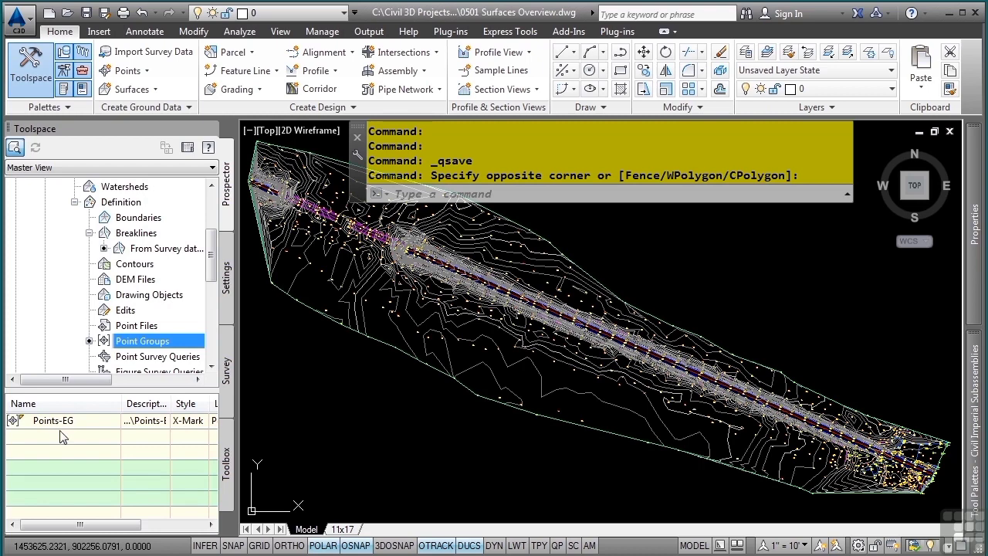
pyautogui.rightClick(144, 222)
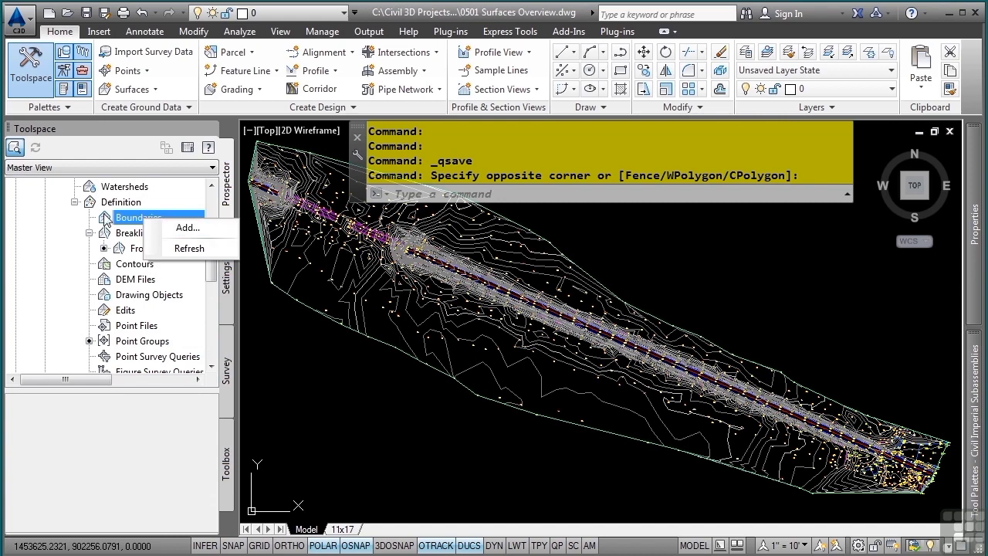
pyautogui.press('Escape')
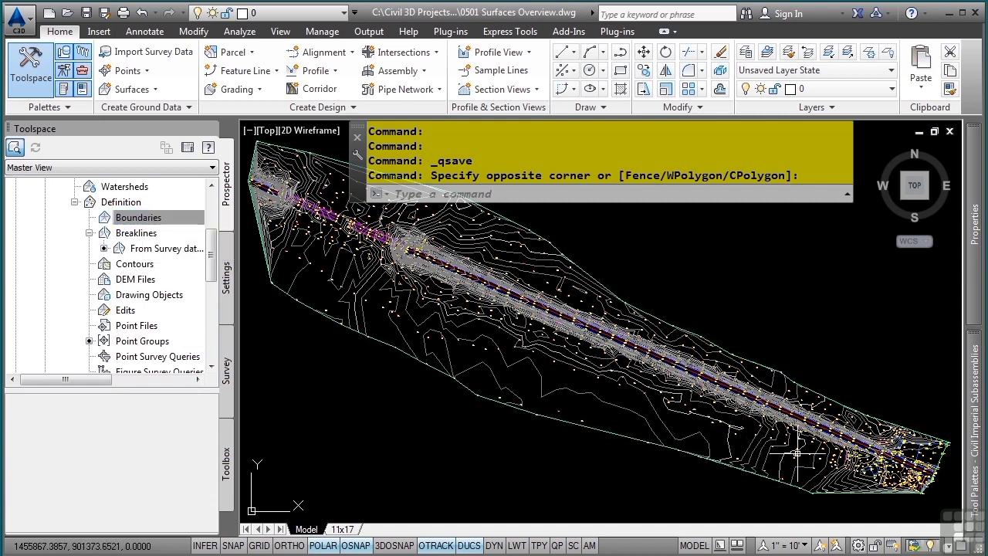
# Move the lake edge figure LAKE2's vertex at point 330 to point 2112
pyautogui.scroll(3, 796, 454)
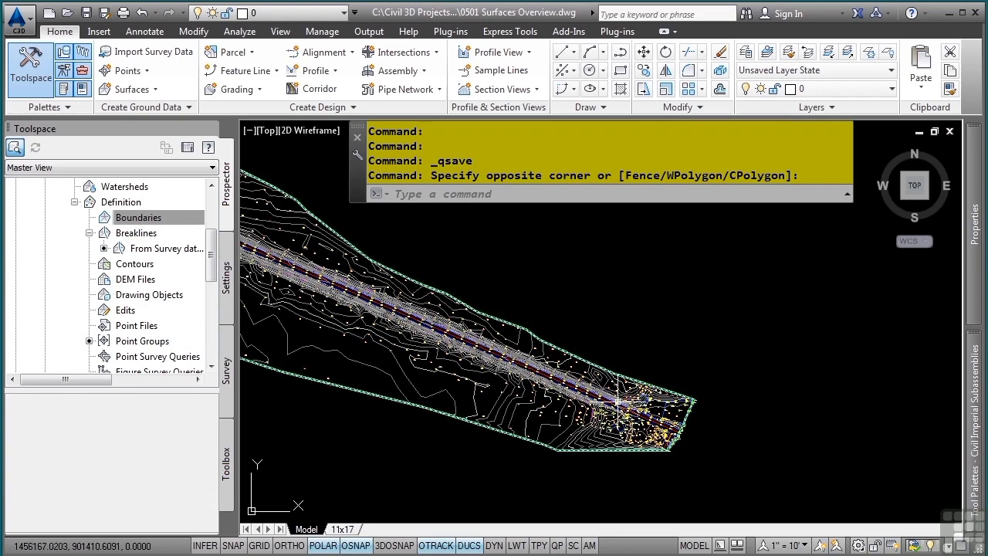
pyautogui.scroll(5, 618, 402)
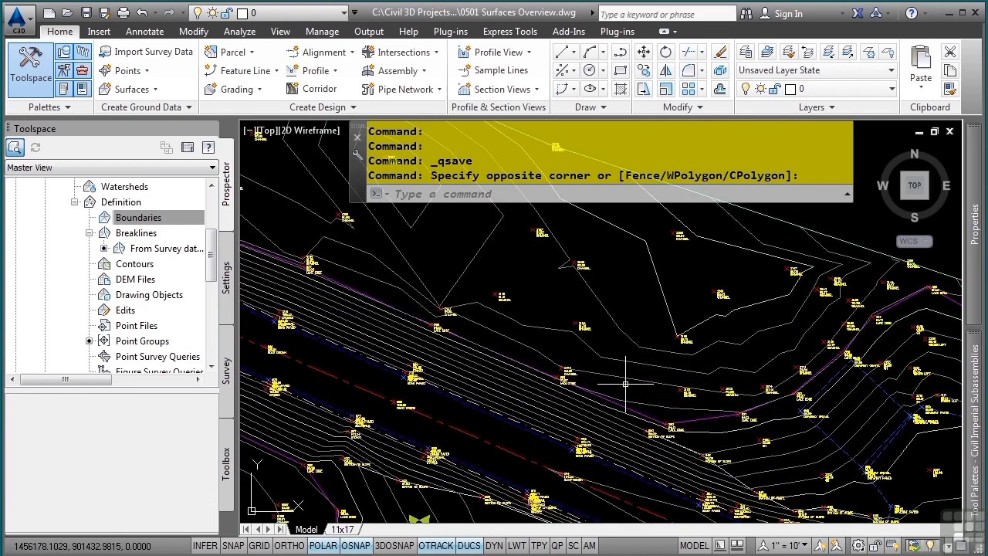
pyautogui.scroll(5, 656, 390)
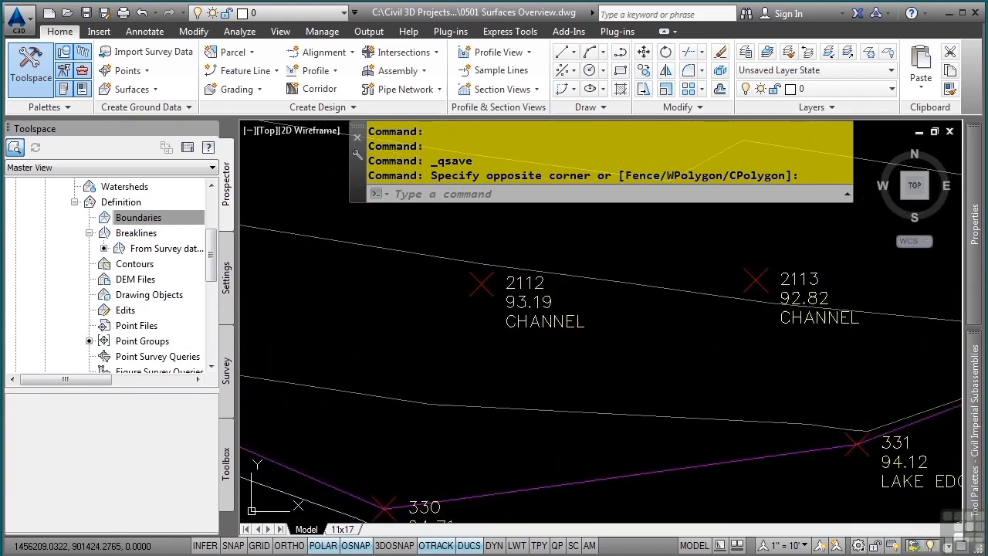
pyautogui.moveTo(576, 441); pyautogui.dragTo(697, 345, button='middle')
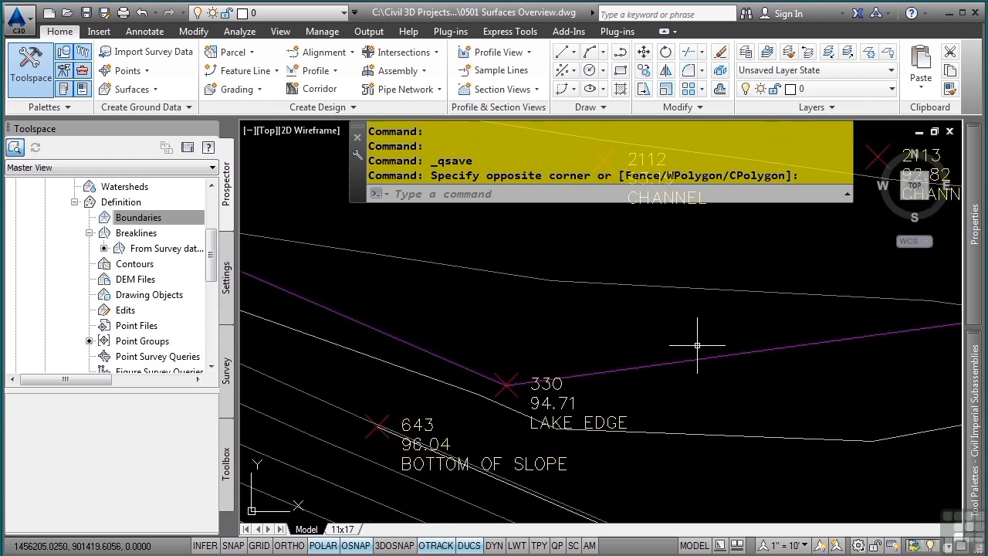
pyautogui.click(641, 368)
pyautogui.scroll(-3, 574, 287)
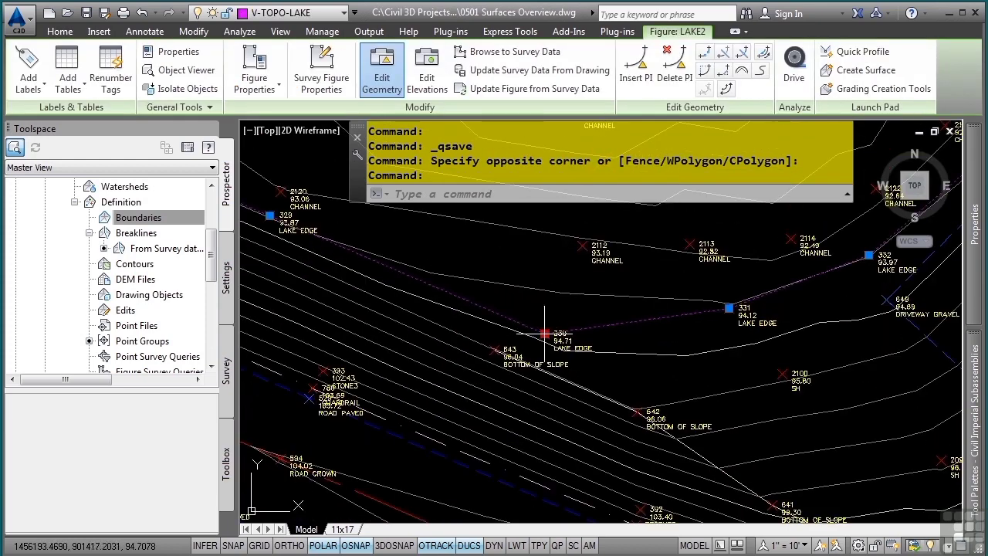
pyautogui.click(545, 333)
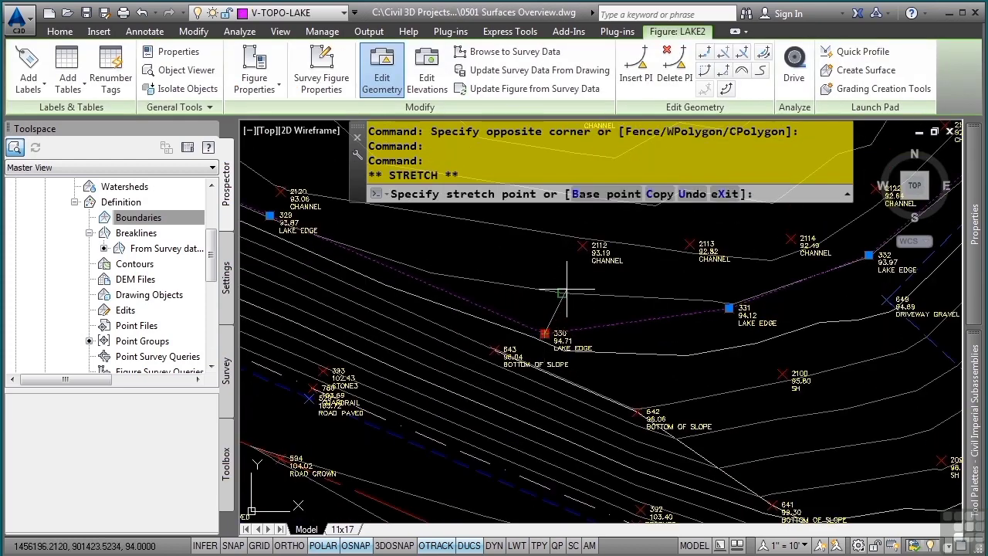
pyautogui.click(583, 246)
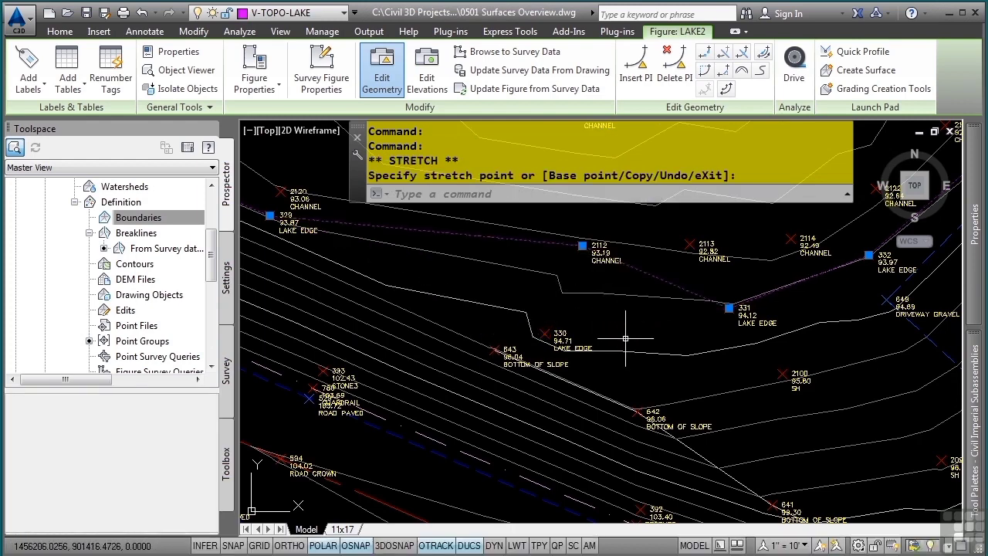
# Turn off automatic rebuilding for the EG surface
pyautogui.scroll(2, 122, 267)
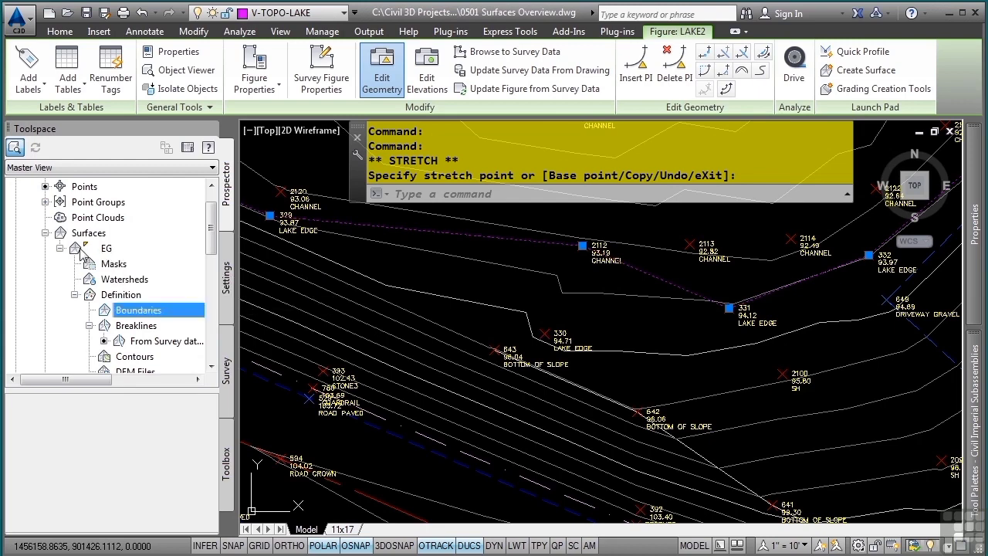
pyautogui.rightClick(91, 249)
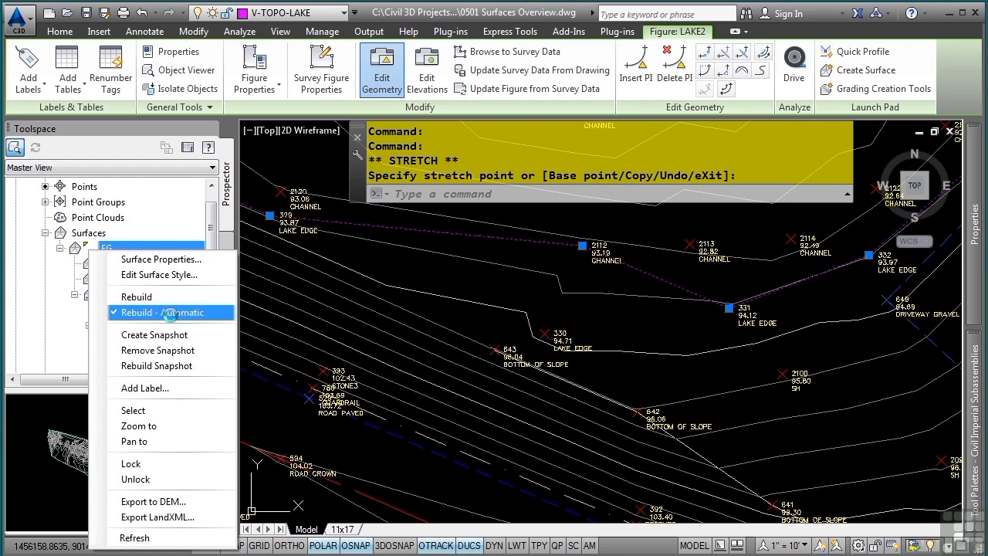
pyautogui.click(169, 312)
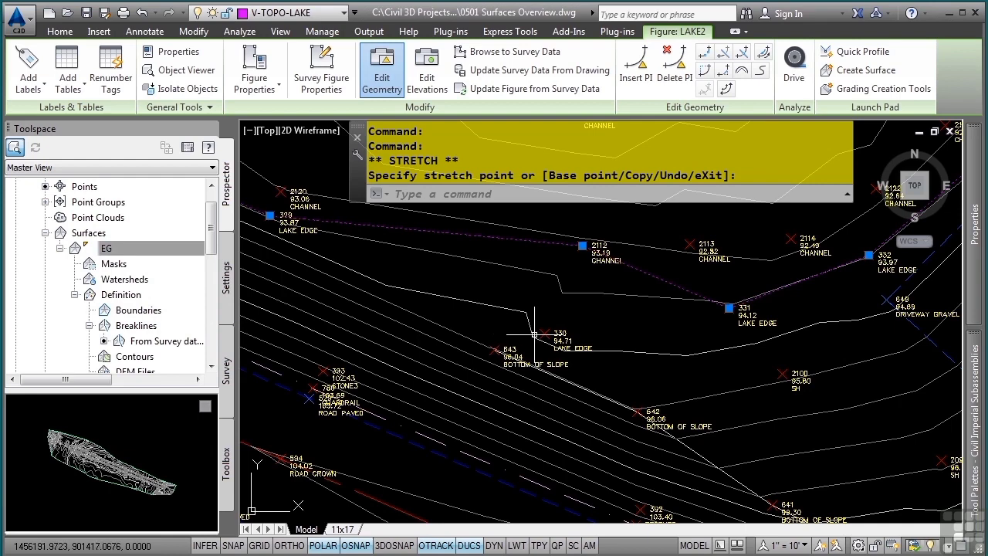
# Return the LAKE2 figure's vertex from point 2112 to point 330 and rebuild the EG surface manually
pyautogui.click(583, 246)
pyautogui.click(582, 246)
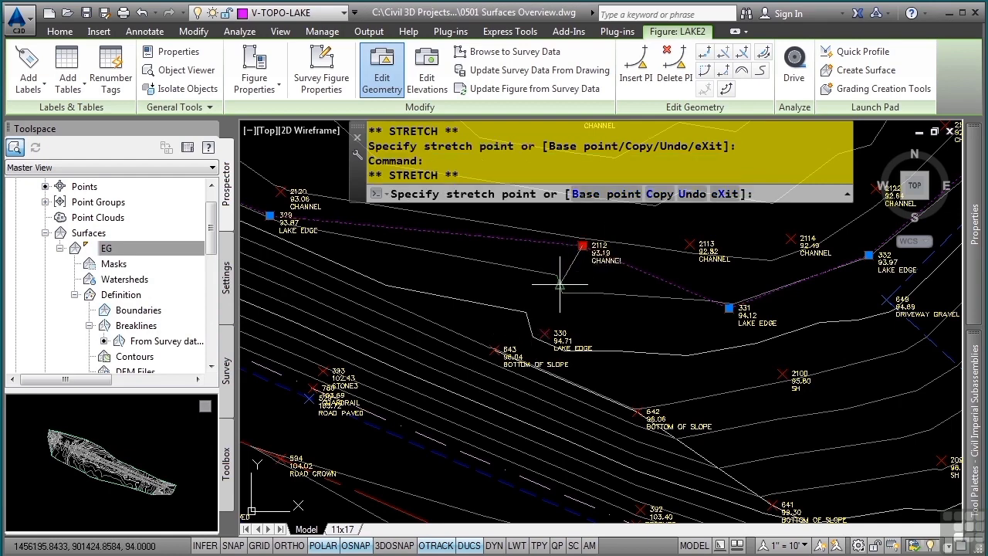
pyautogui.click(544, 334)
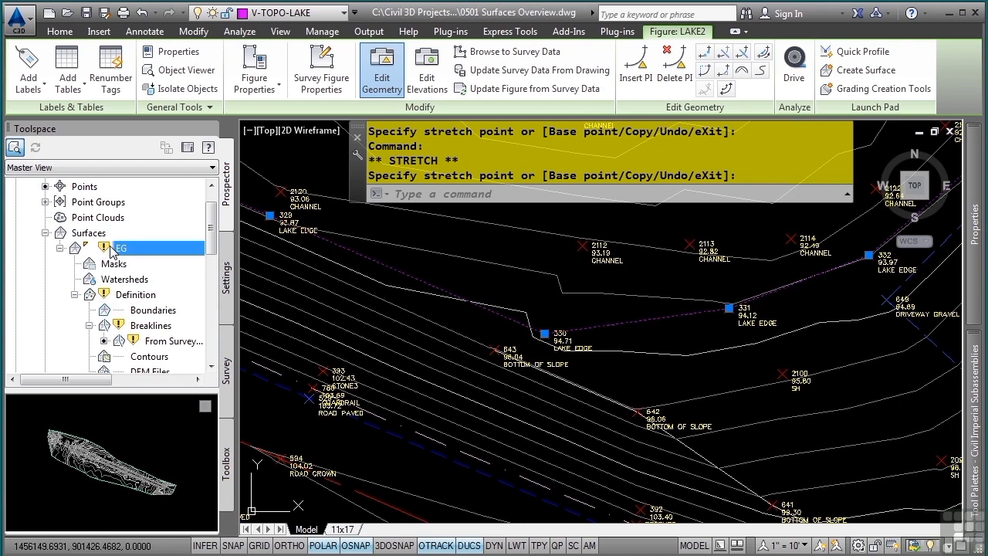
pyautogui.rightClick(113, 250)
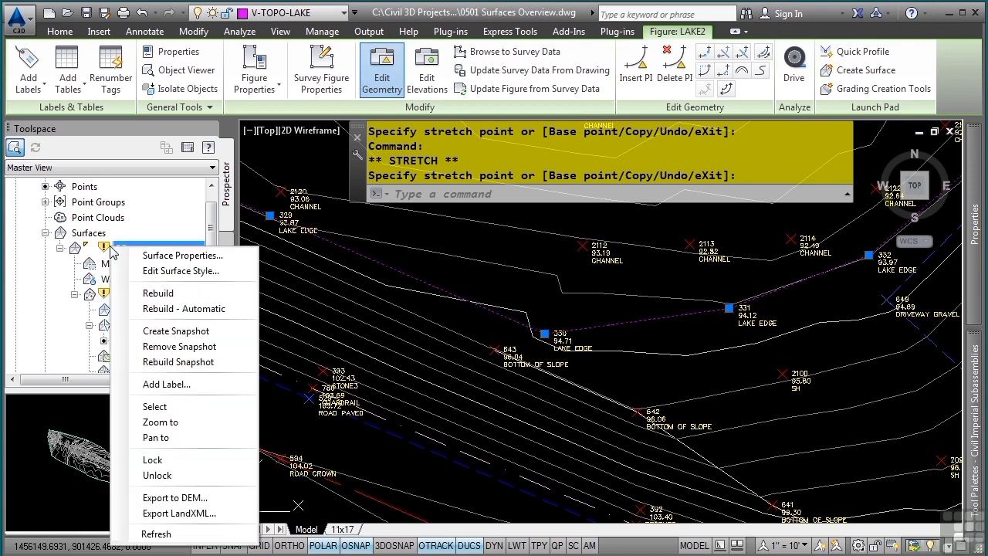
pyautogui.click(170, 296)
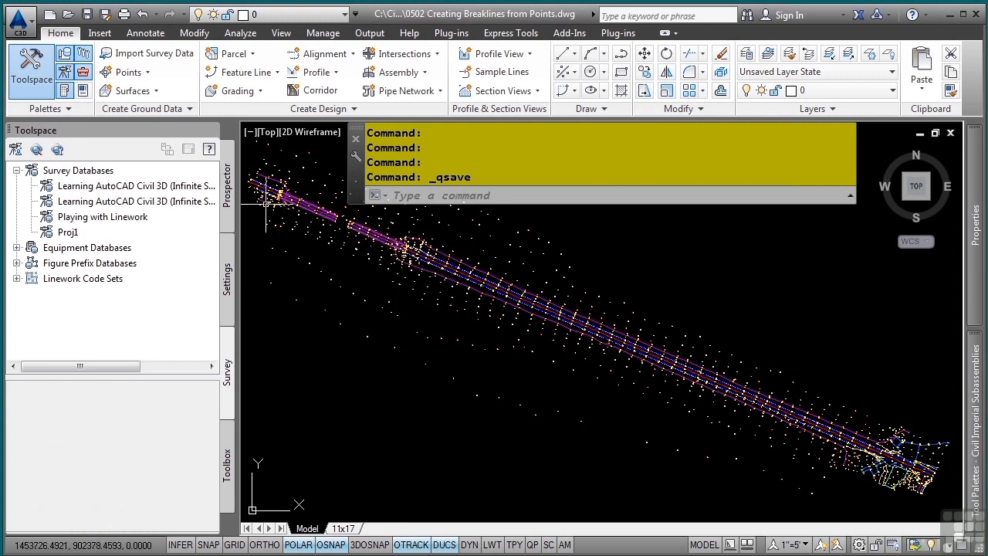
# Change the For Breakline Creation point group's raw description filter to include the BKL, DITCH and WDL points
pyautogui.click(233, 204)
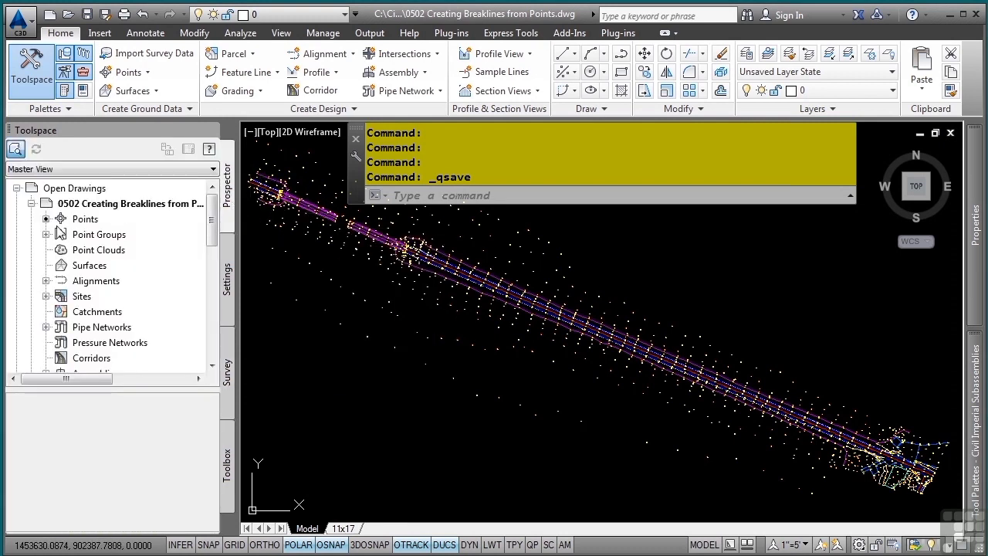
pyautogui.click(46, 234)
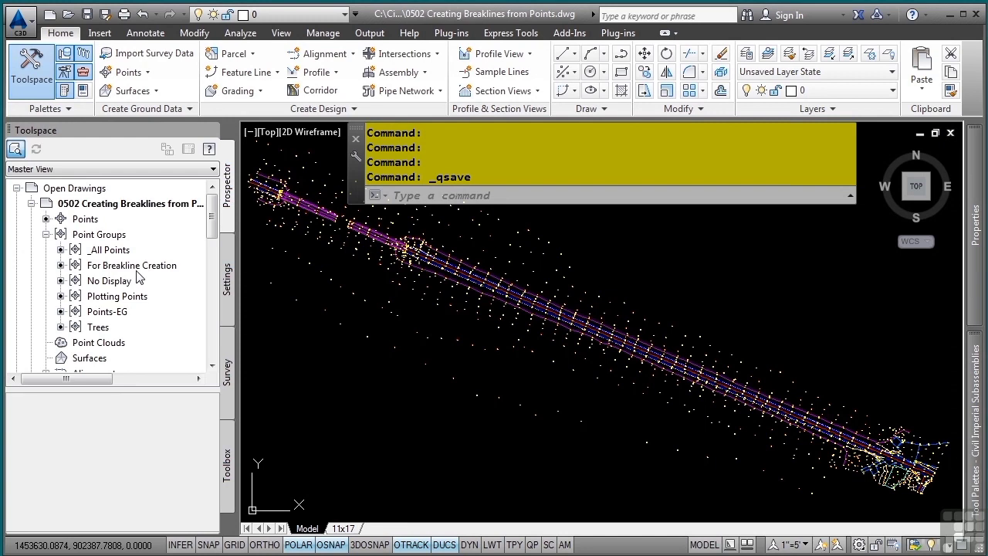
pyautogui.moveTo(136, 272)
pyautogui.rightClick(167, 267)
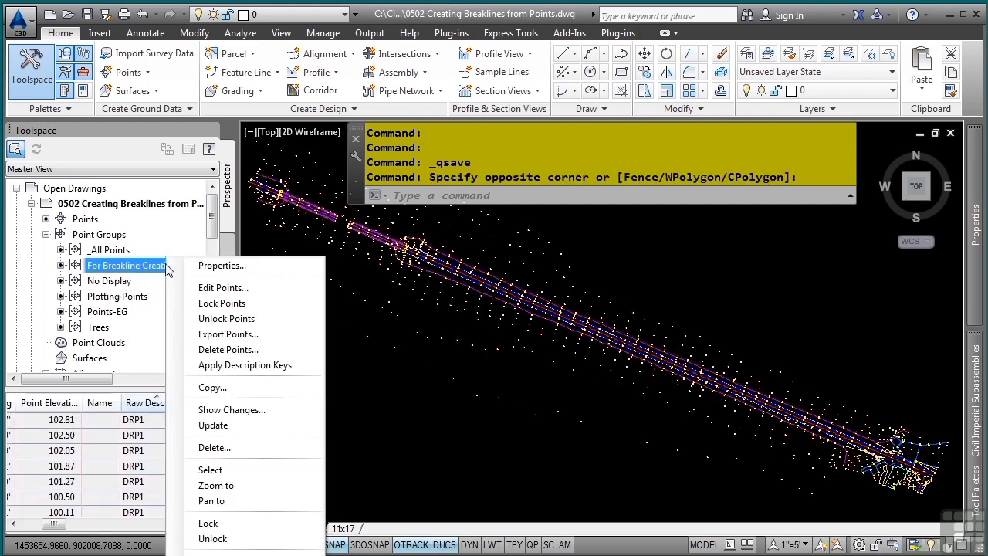
pyautogui.click(222, 266)
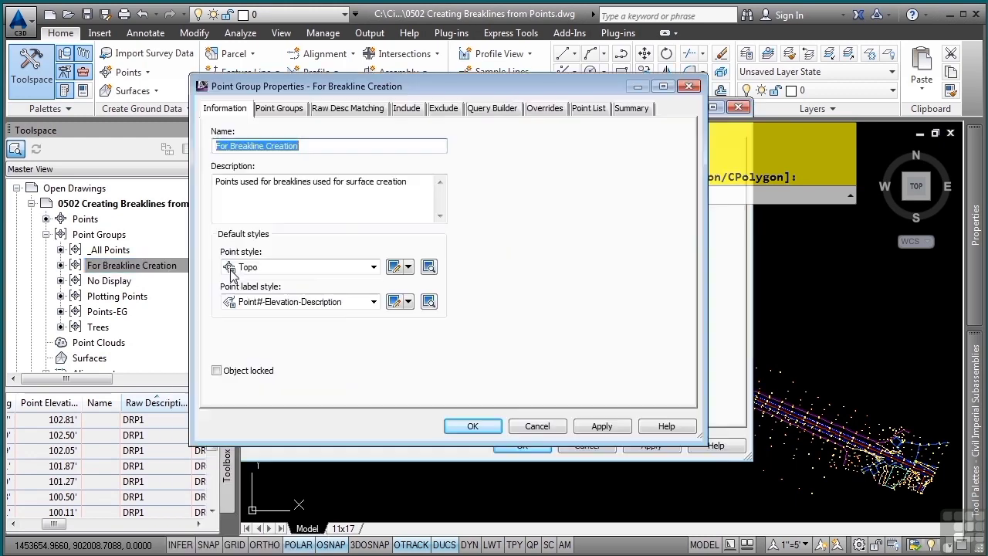
pyautogui.click(405, 110)
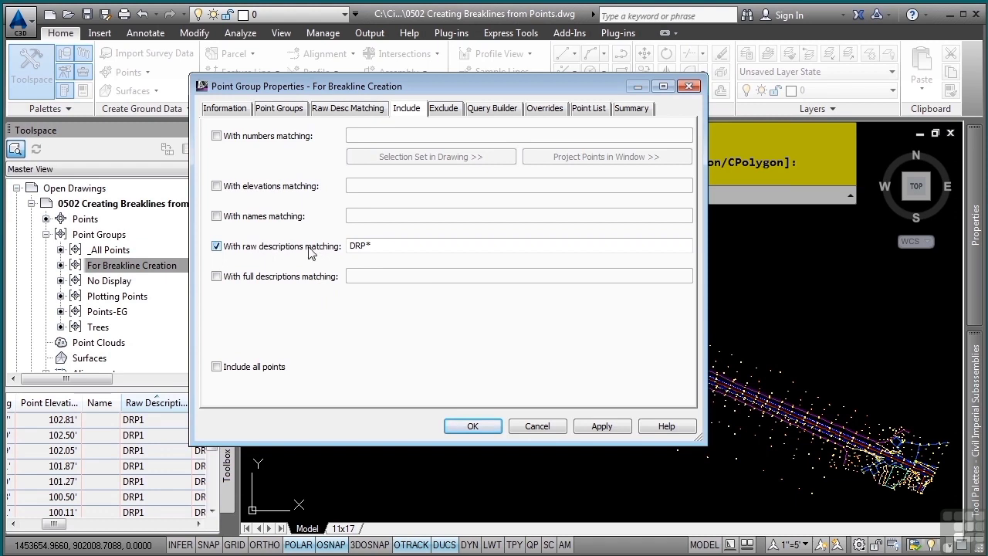
pyautogui.moveTo(388, 247); pyautogui.dragTo(351, 248)
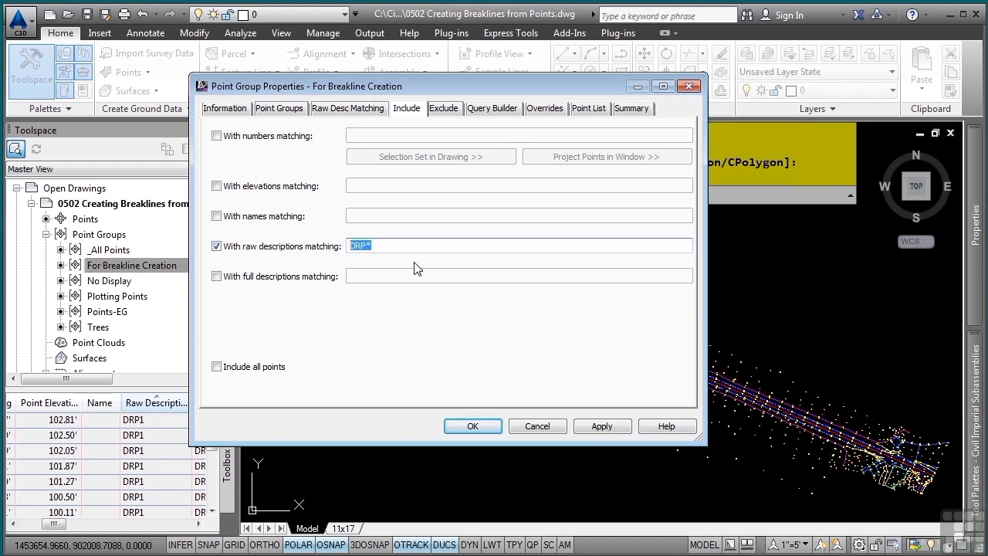
pyautogui.write('DITCH')
# Review the point group's point list and apply the changed properties
pyautogui.click(592, 112)
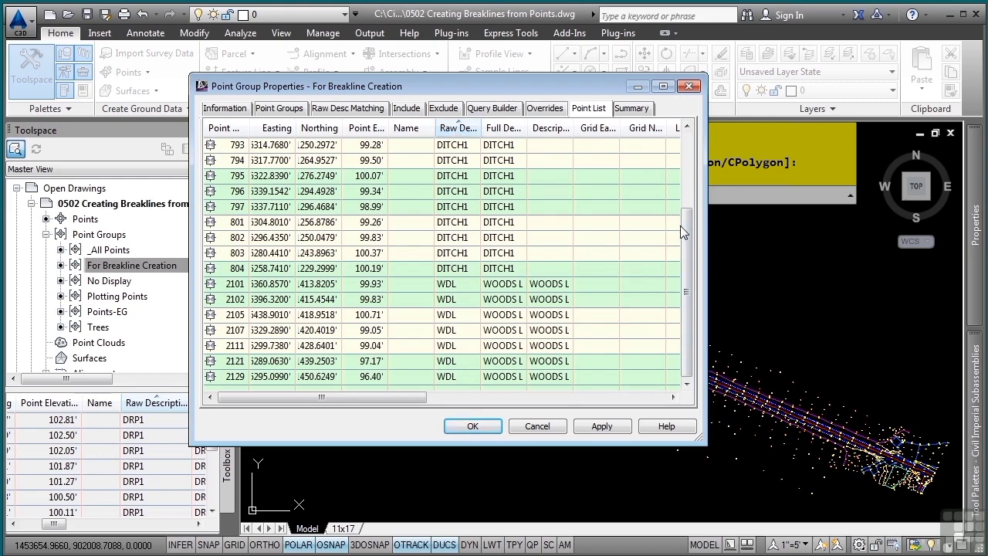
pyautogui.moveTo(681, 226); pyautogui.dragTo(706, 144)
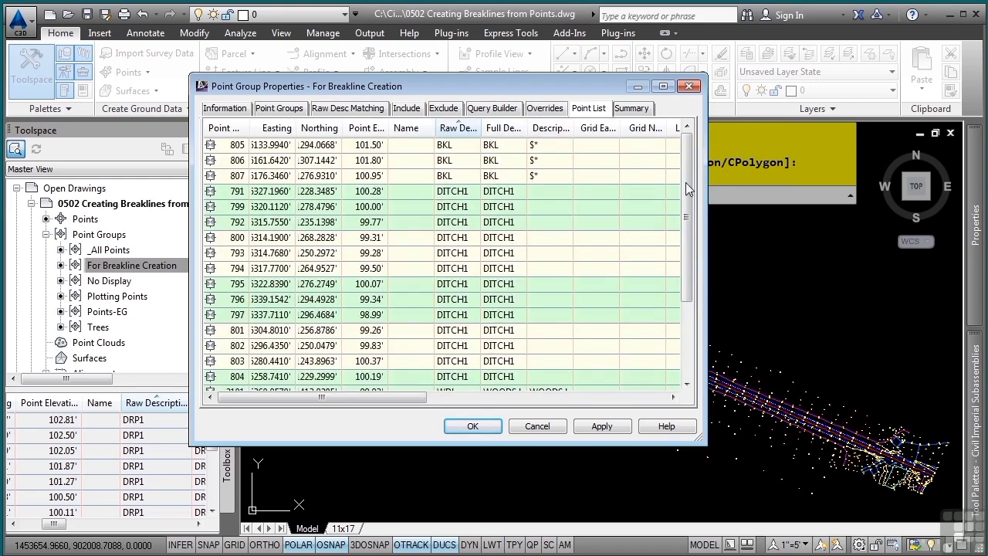
pyautogui.click(470, 426)
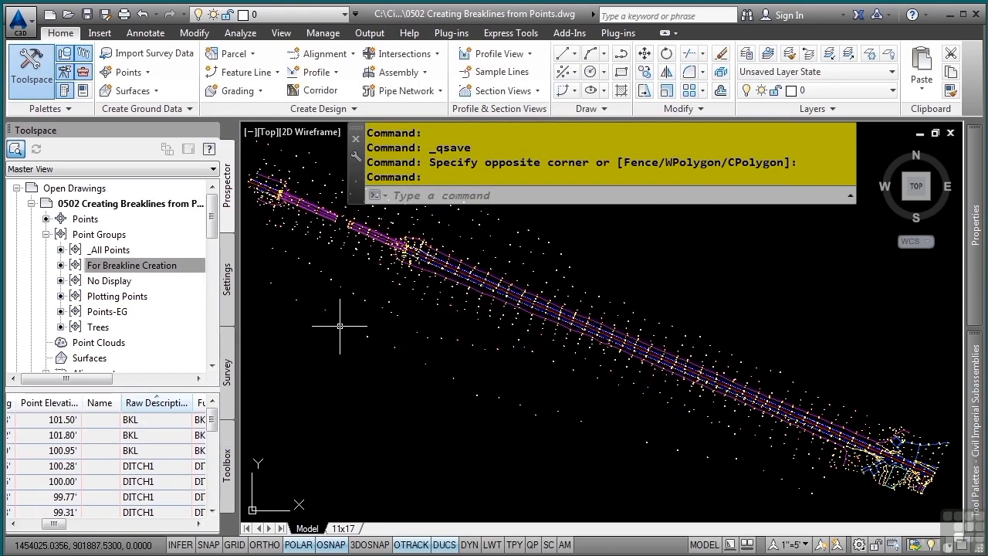
# Order the point groups with For Breakline Creation first and No Display second, and regenerate the drawing
pyautogui.rightClick(104, 236)
pyautogui.click(155, 240)
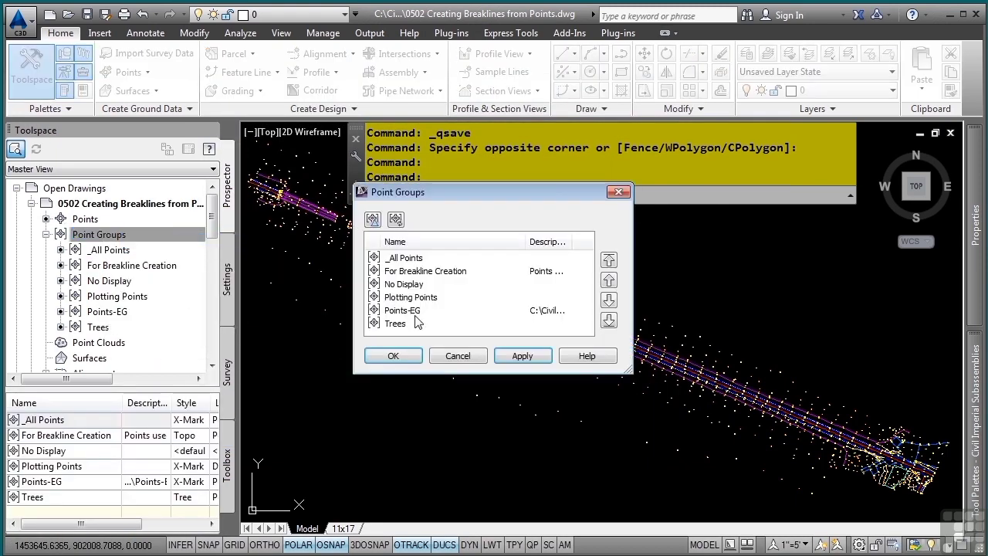
pyautogui.click(436, 284)
pyautogui.click(610, 260)
pyautogui.click(539, 312)
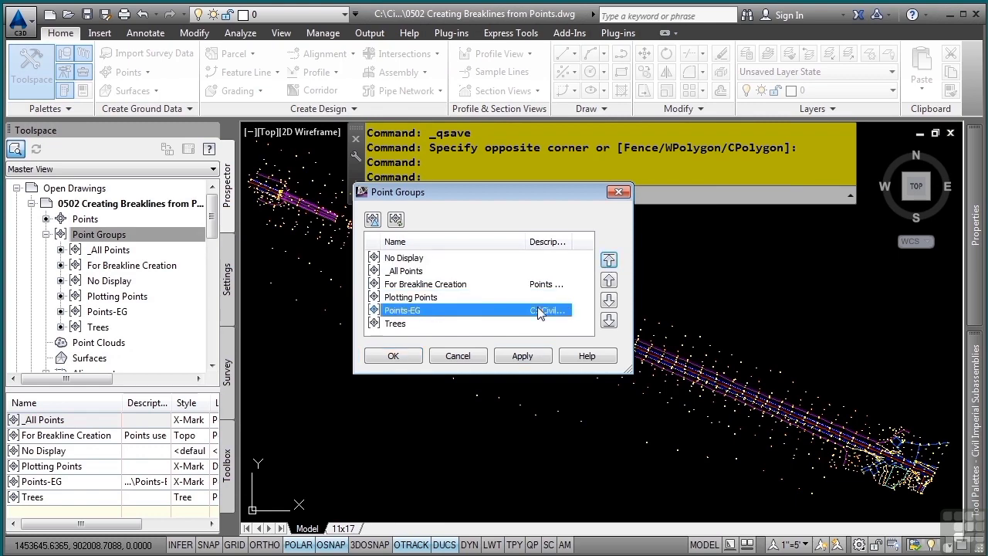
pyautogui.click(434, 285)
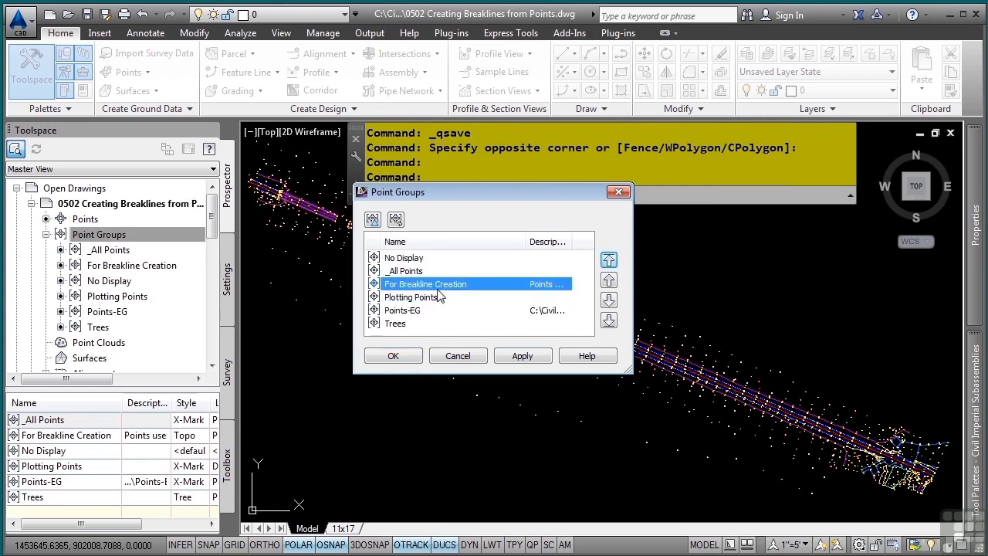
pyautogui.click(610, 260)
pyautogui.click(393, 357)
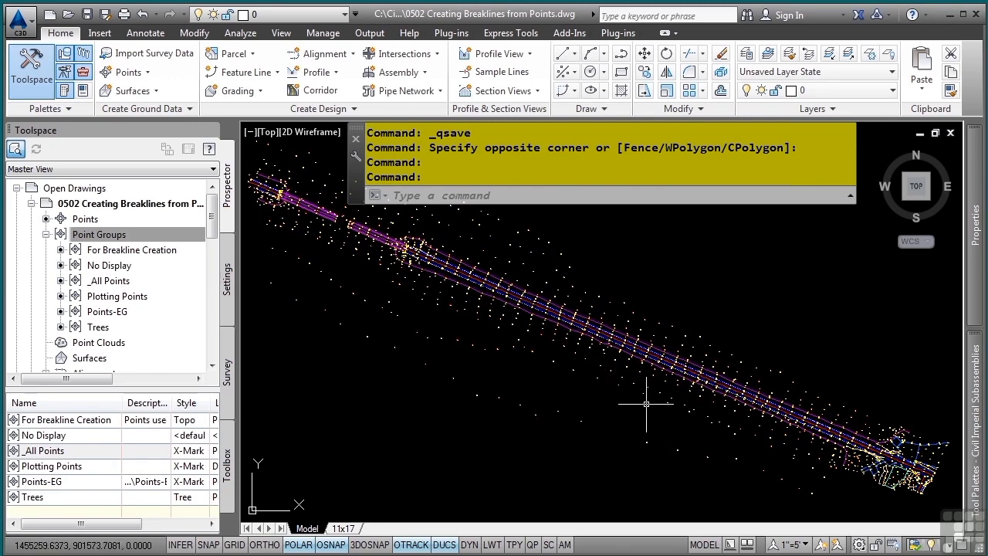
pyautogui.write('regenall')
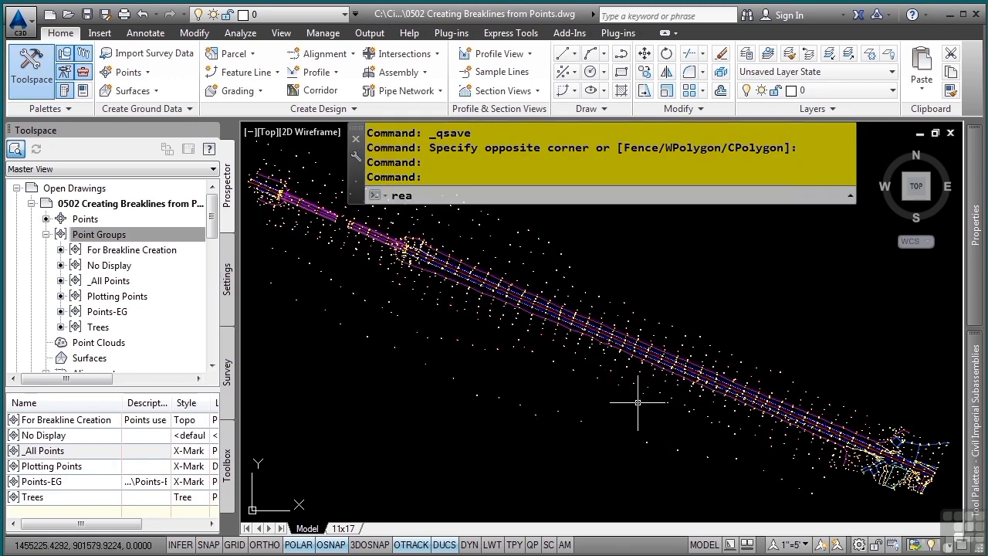
pyautogui.press('Return')
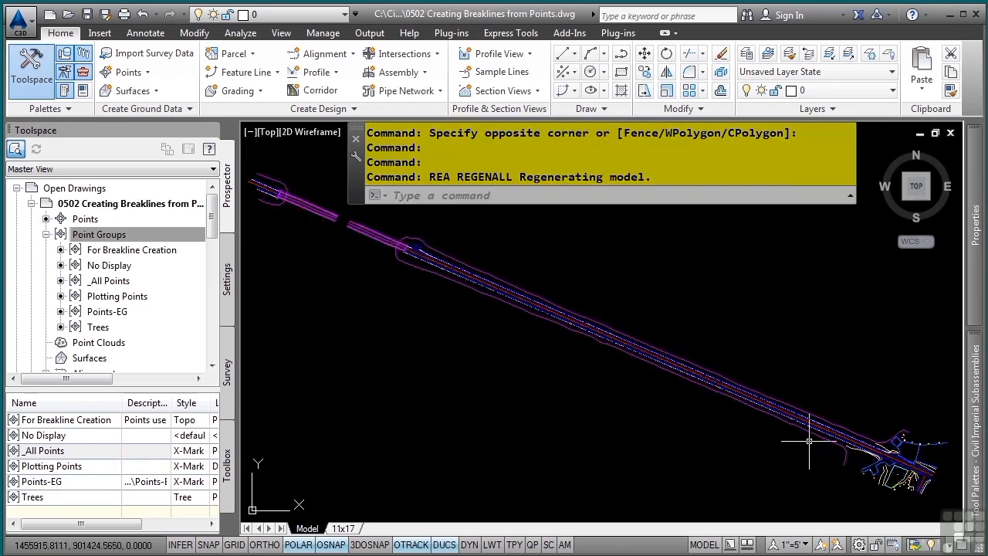
# Zoom to the For Breakline Creation point group and set the annotation scale to 1" = 10'
pyautogui.moveTo(802, 440); pyautogui.dragTo(572, 322, button='middle')
pyautogui.click(193, 239)
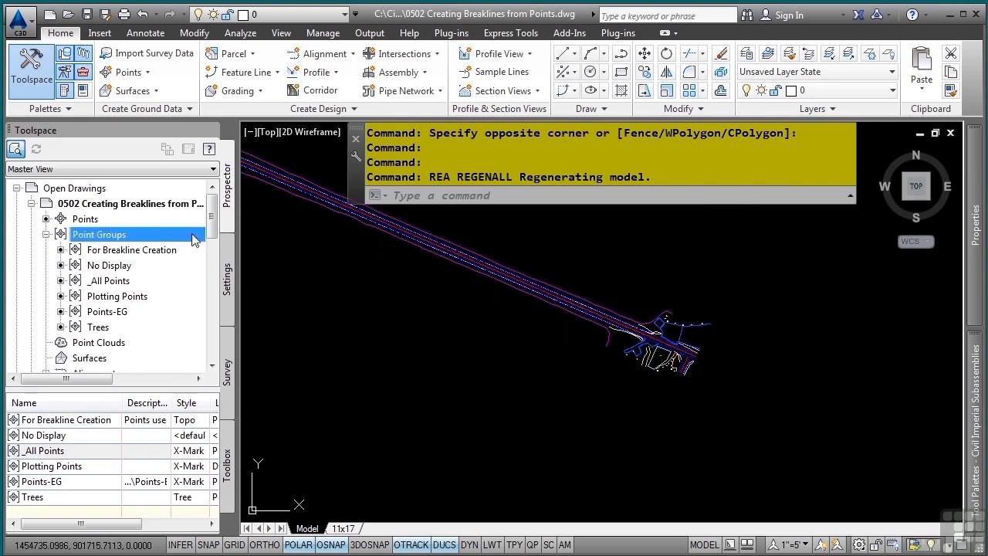
pyautogui.moveTo(130, 253)
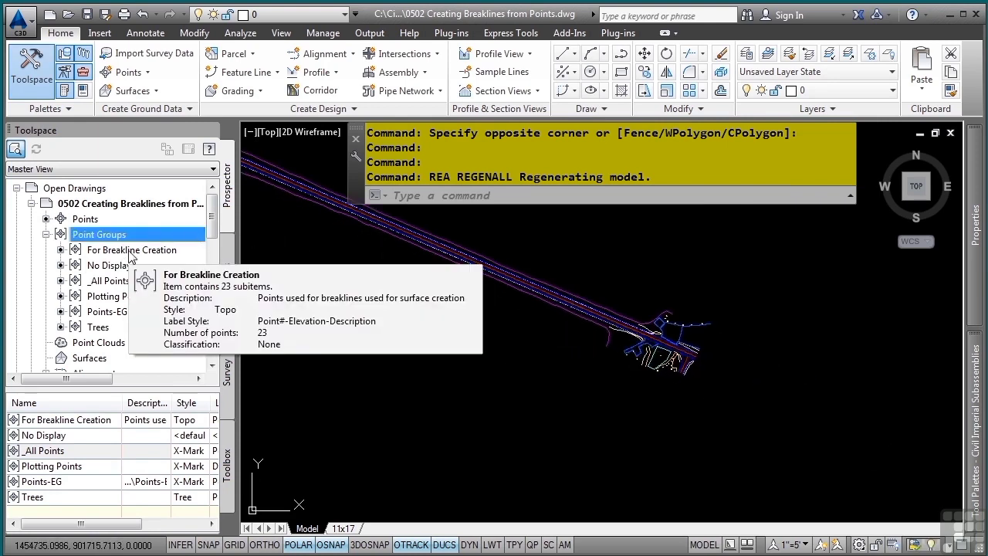
pyautogui.rightClick(130, 256)
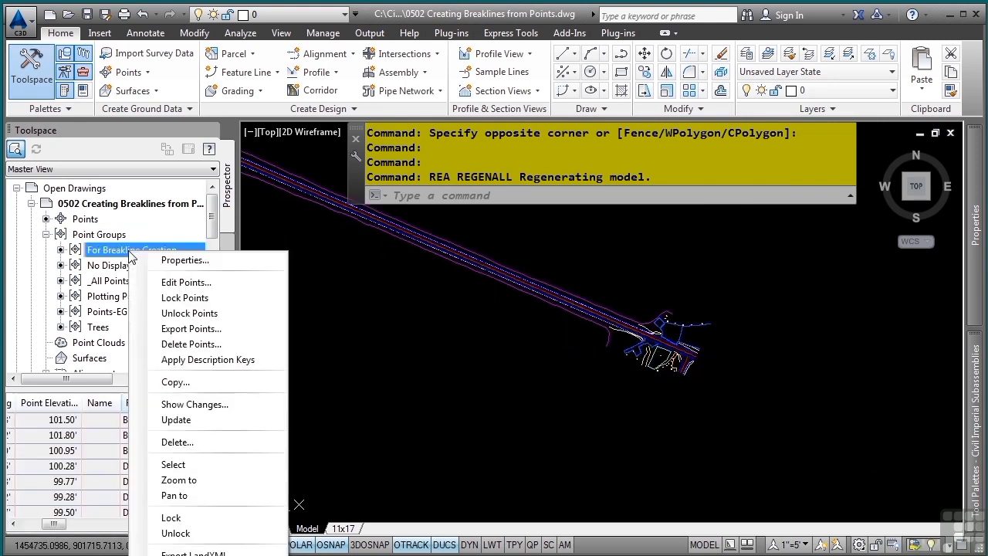
pyautogui.click(179, 481)
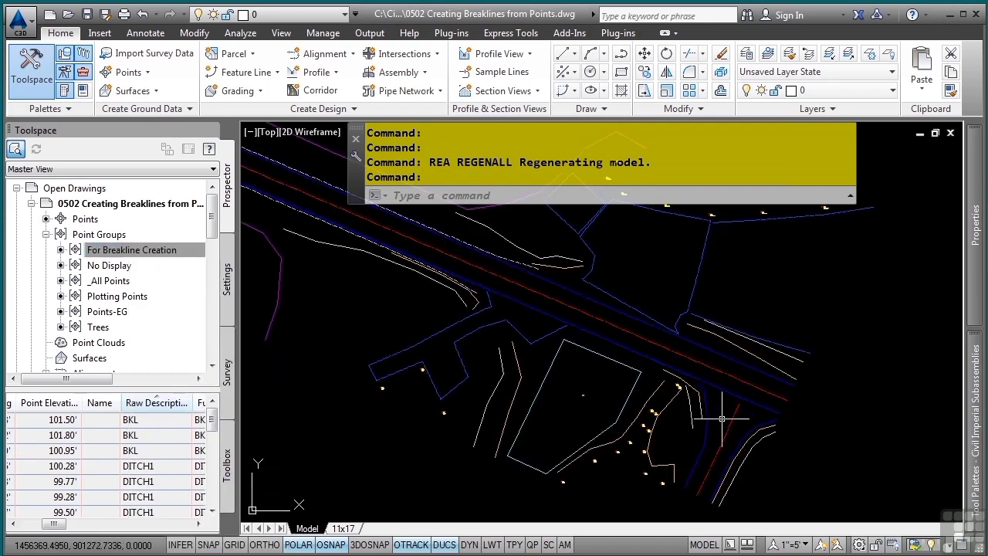
pyautogui.click(805, 544)
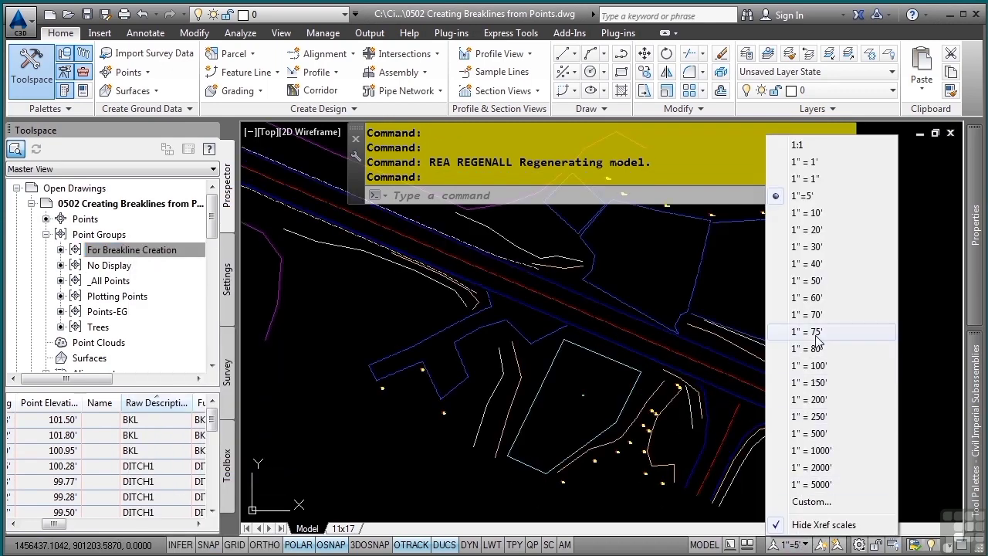
pyautogui.click(805, 212)
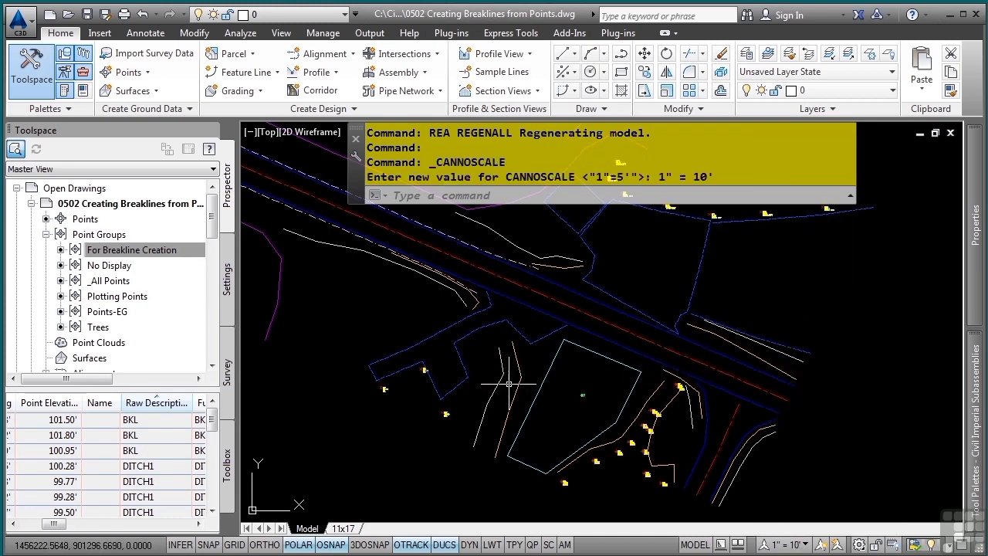
# Start a polyline near BKL points 805 to 807 and locate the Transparent Commands toolbar among the CIVIL toolbars
pyautogui.scroll(8, 510, 397)
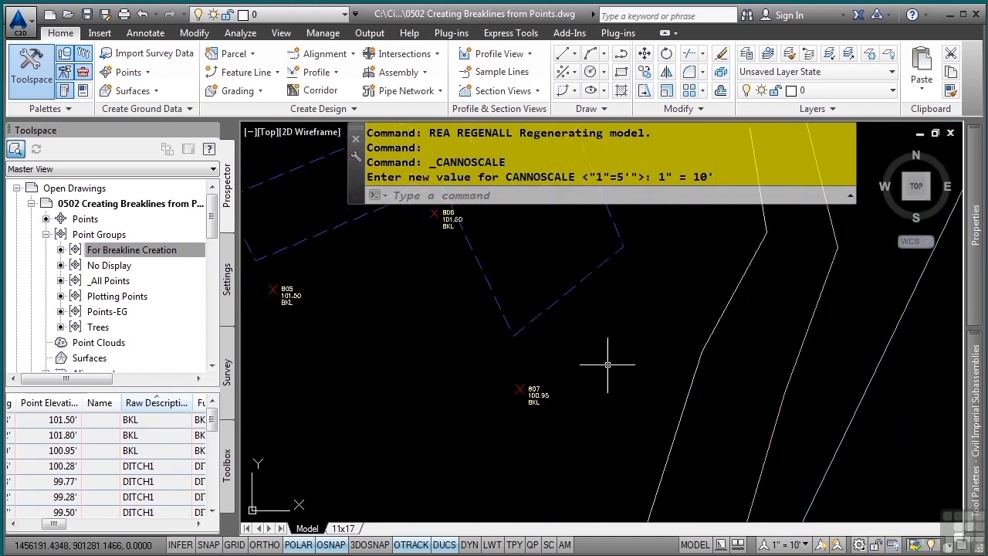
pyautogui.moveTo(607, 360)
pyautogui.mouseDown(button='middle')
pyautogui.moveTo(609, 395)
pyautogui.moveTo(625, 395)
pyautogui.mouseUp(button='middle')
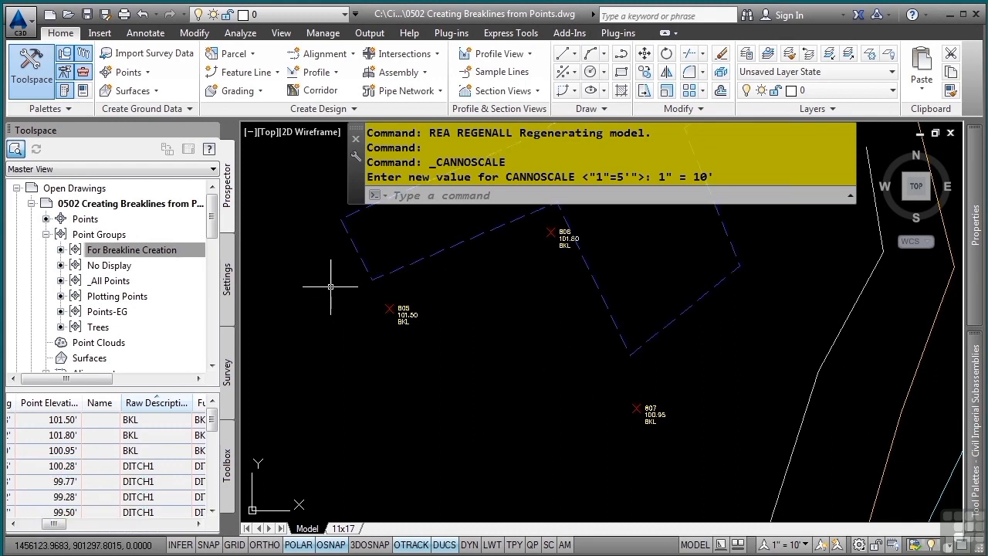
pyautogui.write('pl')
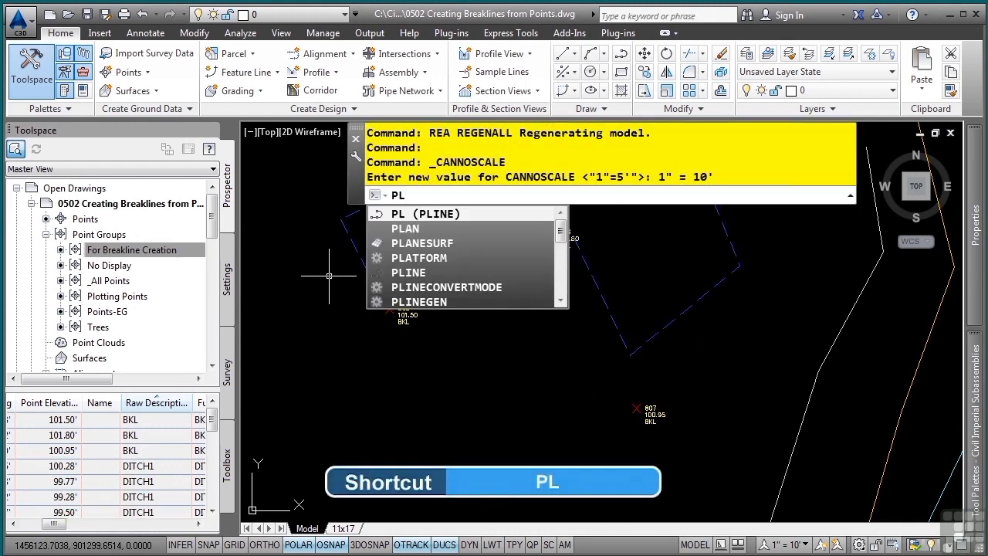
pyautogui.press('Return')
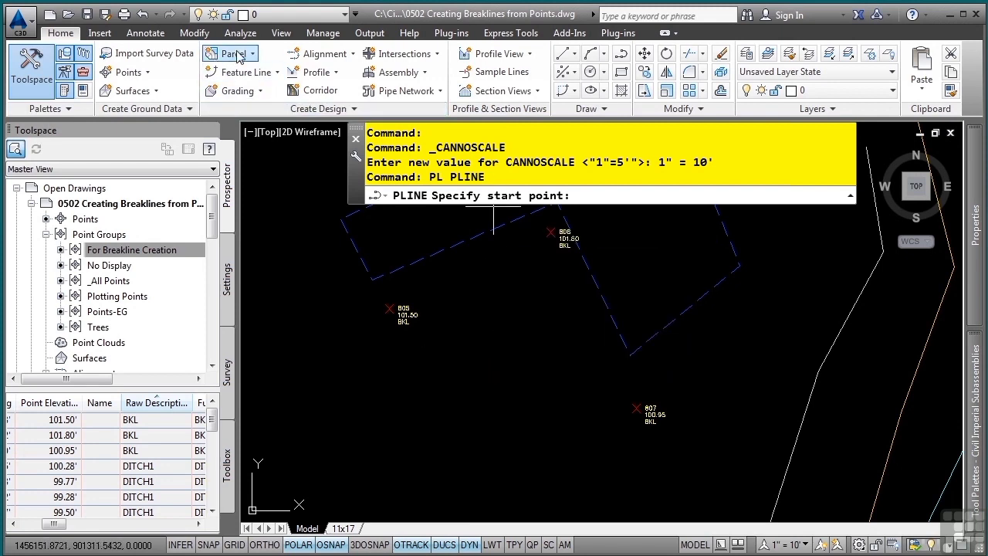
pyautogui.click(280, 34)
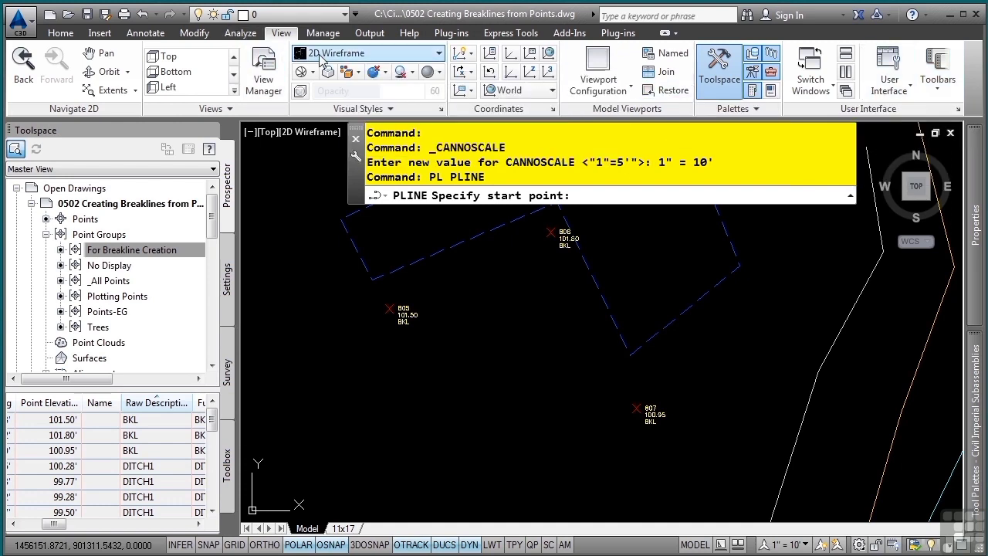
pyautogui.click(942, 91)
pyautogui.moveTo(951, 148)
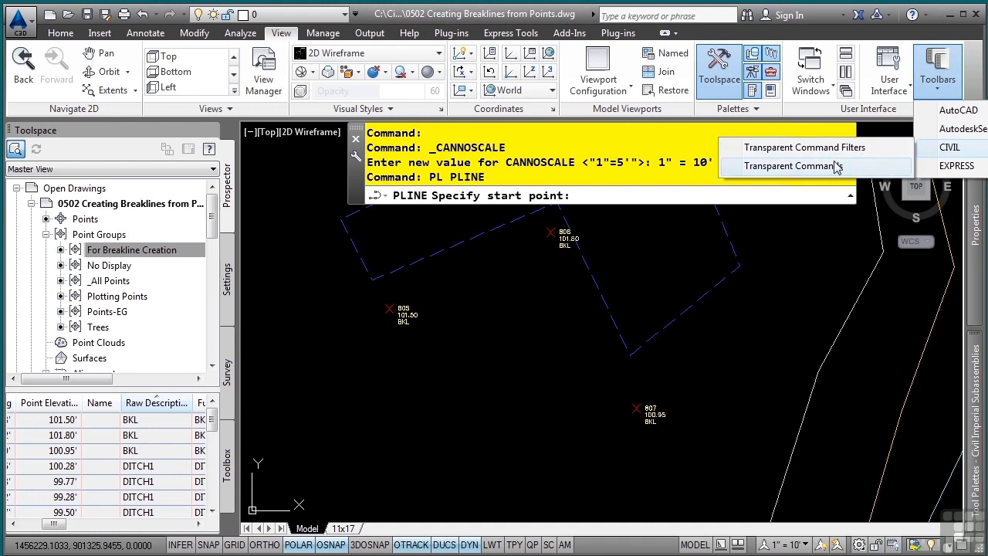
pyautogui.click(491, 348)
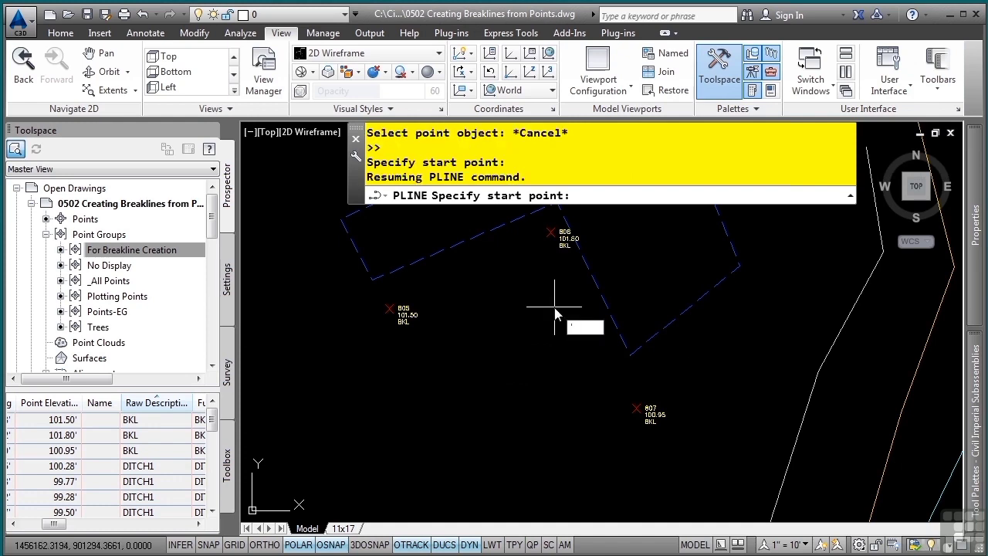
# Draw the polyline through BKL points 805, 806 and 807 using the transparent Point Object command 'PO
pyautogui.write("'po")
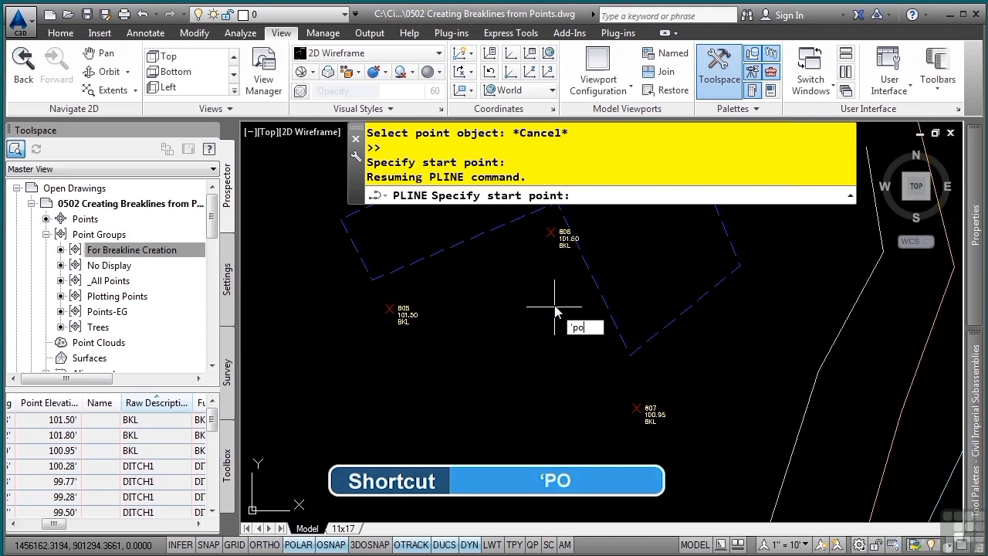
pyautogui.press('Return')
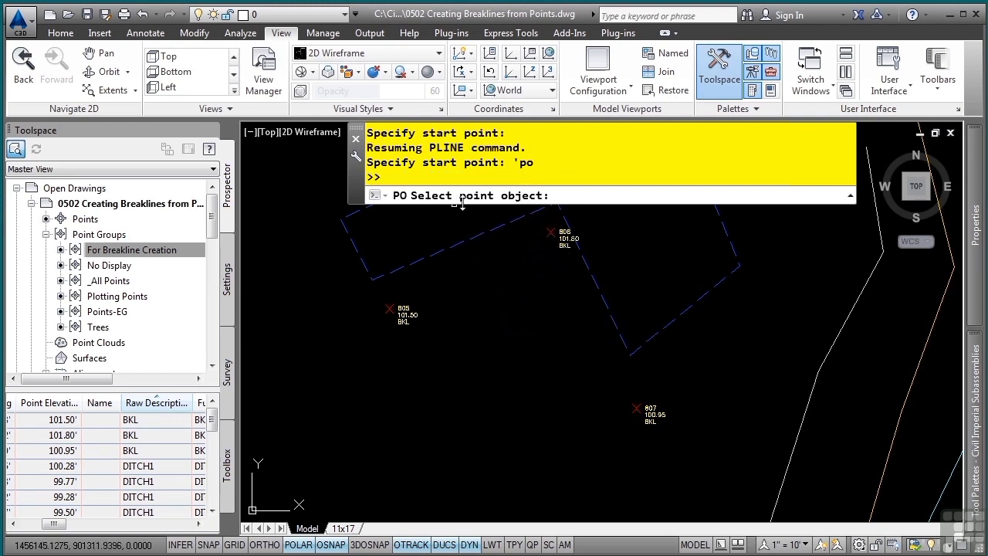
pyautogui.click(389, 308)
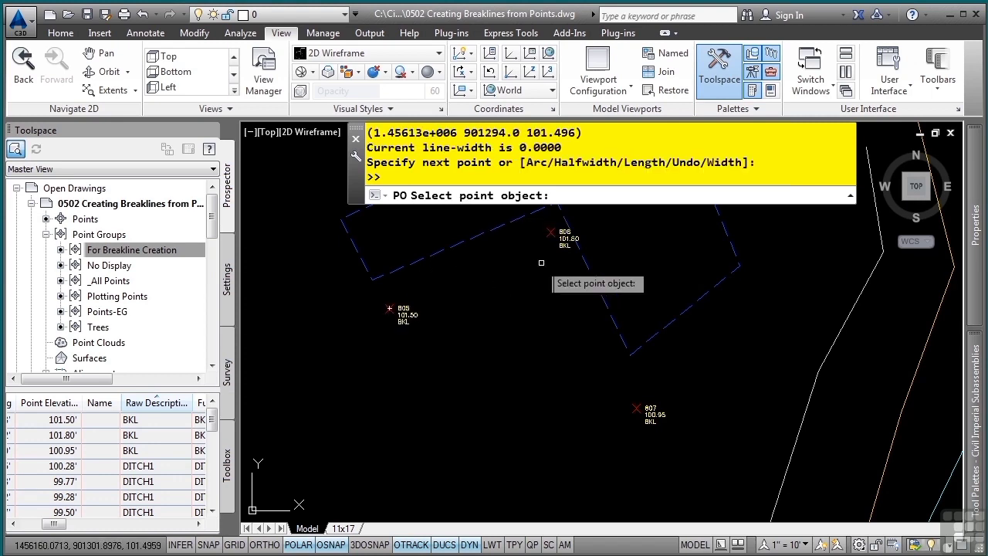
pyautogui.click(556, 239)
pyautogui.click(647, 412)
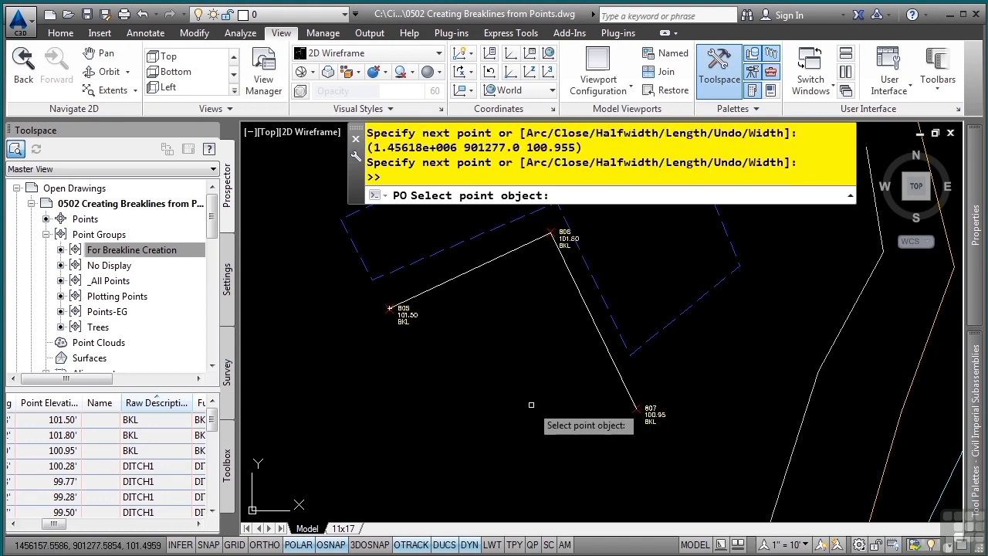
pyautogui.press('Return')
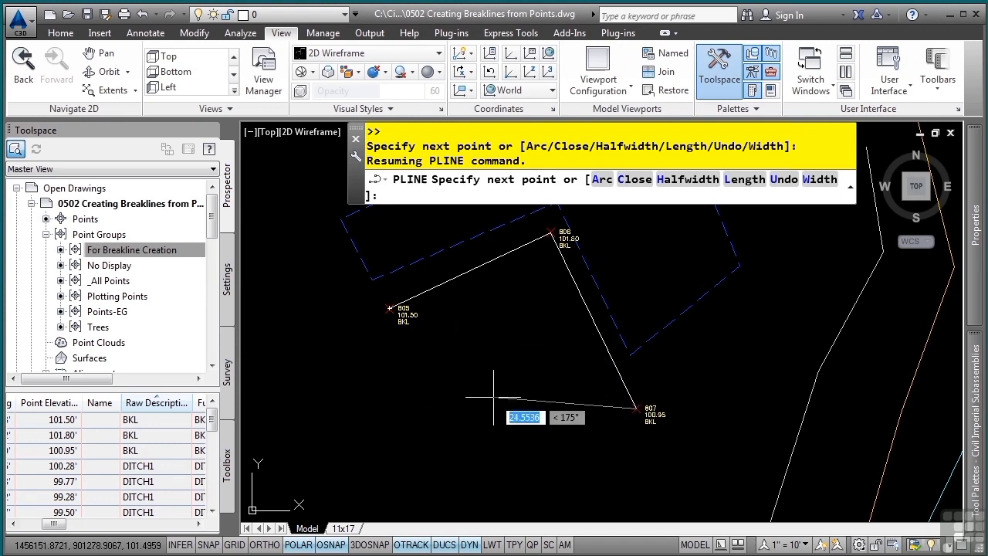
pyautogui.press('Escape')
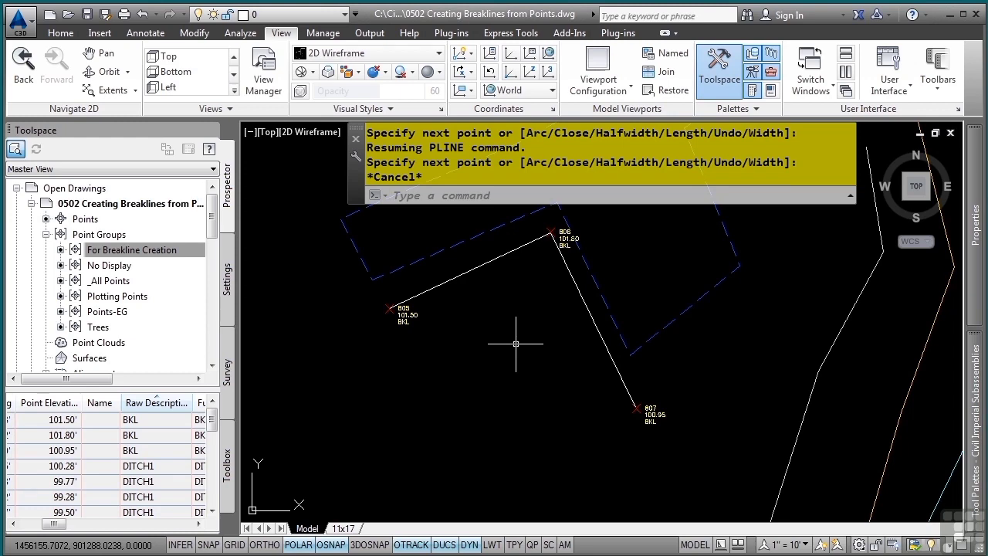
# Examine the numbering sequence of the DITCH1 points along both sides of the ditch, checking for any gap in the numbers
pyautogui.scroll(-2, 518, 340)
pyautogui.moveTo(642, 376); pyautogui.dragTo(445, 271, button='middle')
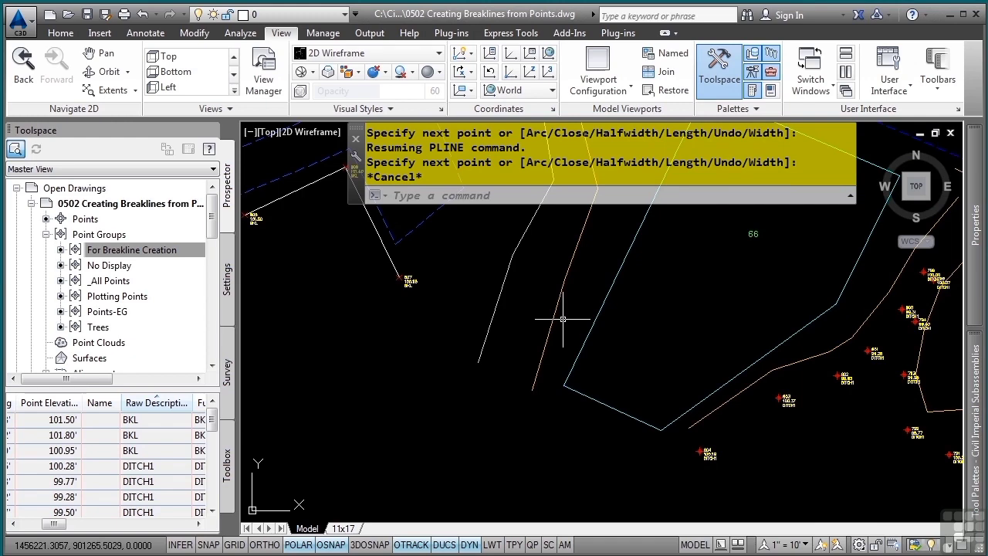
pyautogui.scroll(3, 638, 364)
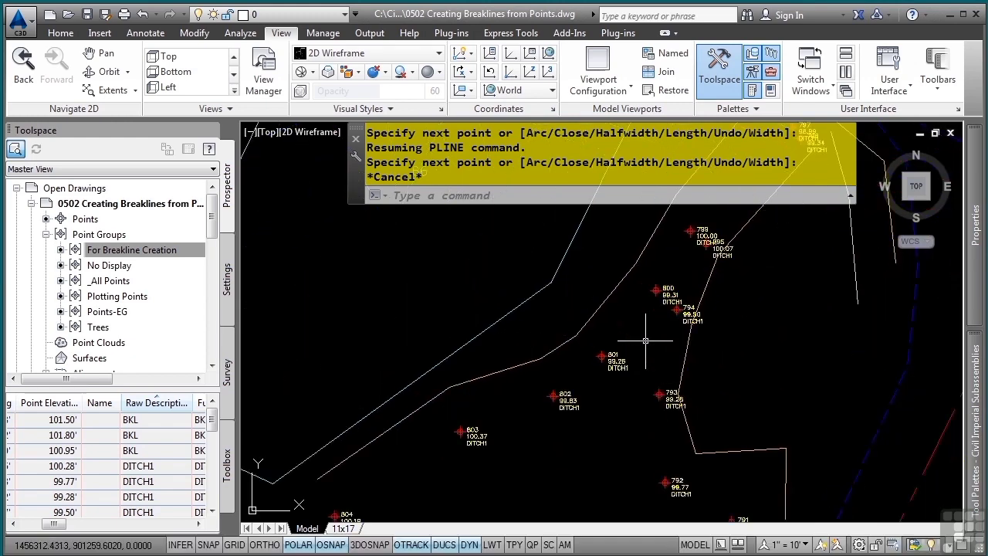
pyautogui.scroll(2, 603, 376)
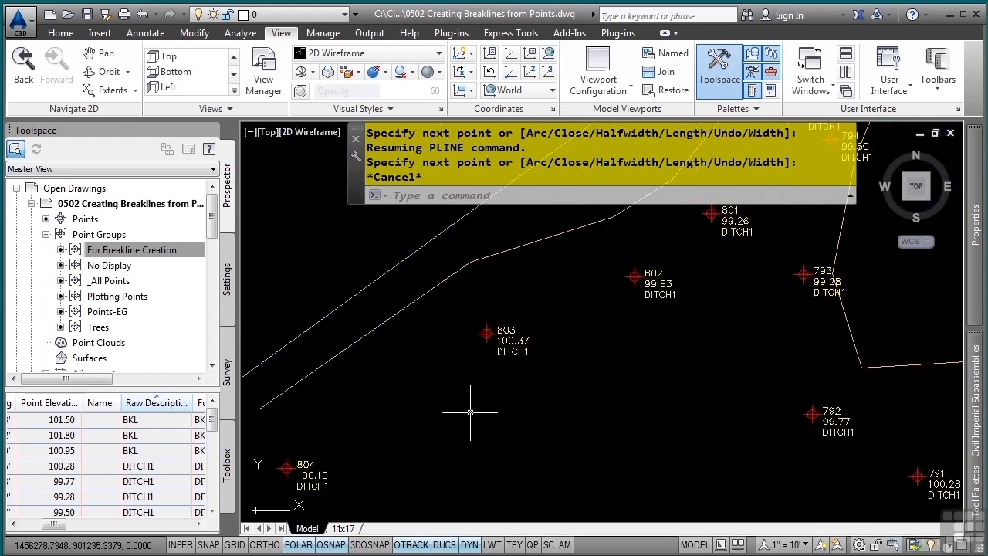
pyautogui.moveTo(682, 264); pyautogui.dragTo(524, 393, button='middle')
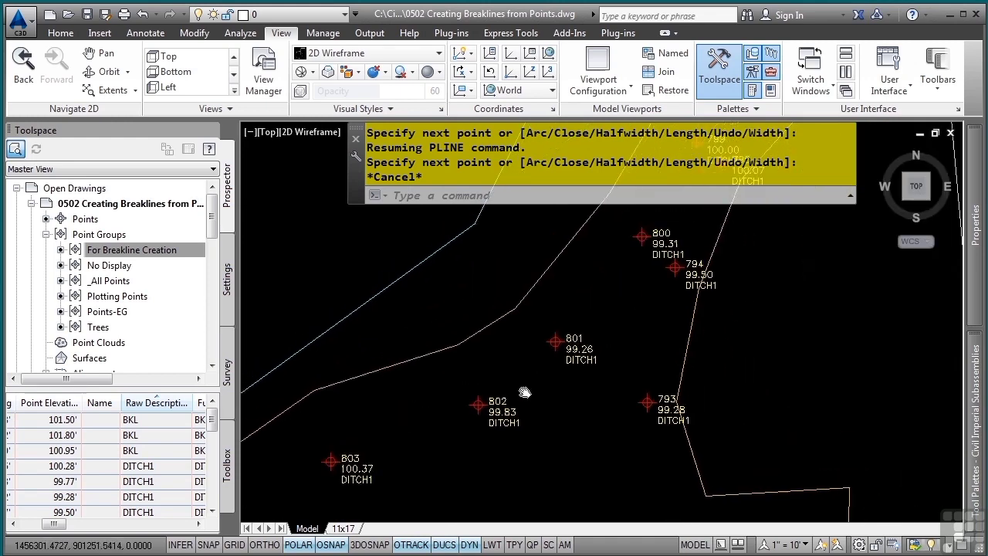
pyautogui.moveTo(658, 286); pyautogui.dragTo(598, 396, button='middle')
pyautogui.moveTo(688, 300)
pyautogui.mouseDown(button='middle')
pyautogui.moveTo(549, 380)
pyautogui.moveTo(564, 279)
pyautogui.mouseUp(button='middle')
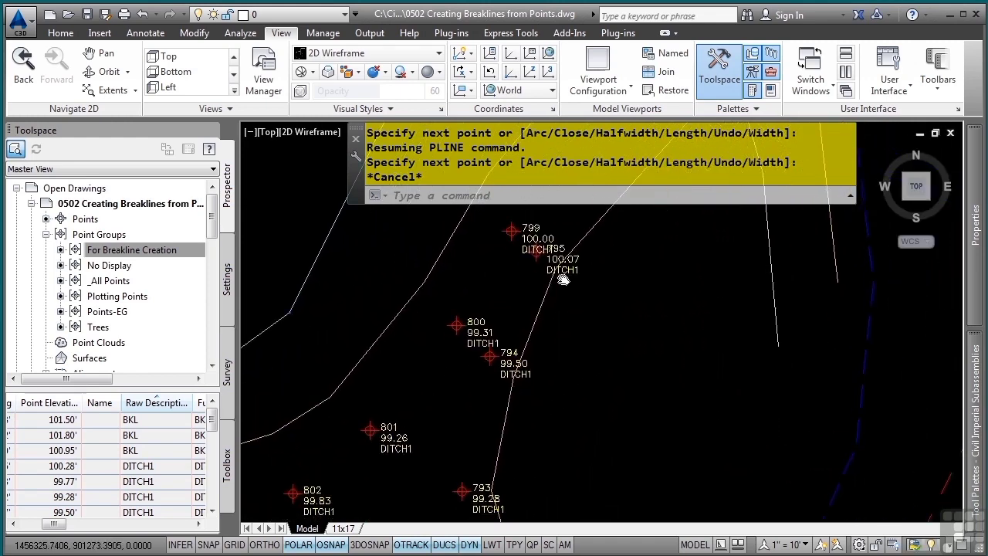
pyautogui.moveTo(537, 337); pyautogui.dragTo(466, 443, button='middle')
pyautogui.moveTo(578, 285)
pyautogui.mouseDown(button='middle')
pyautogui.moveTo(515, 381)
pyautogui.moveTo(634, 287)
pyautogui.mouseUp(button='middle')
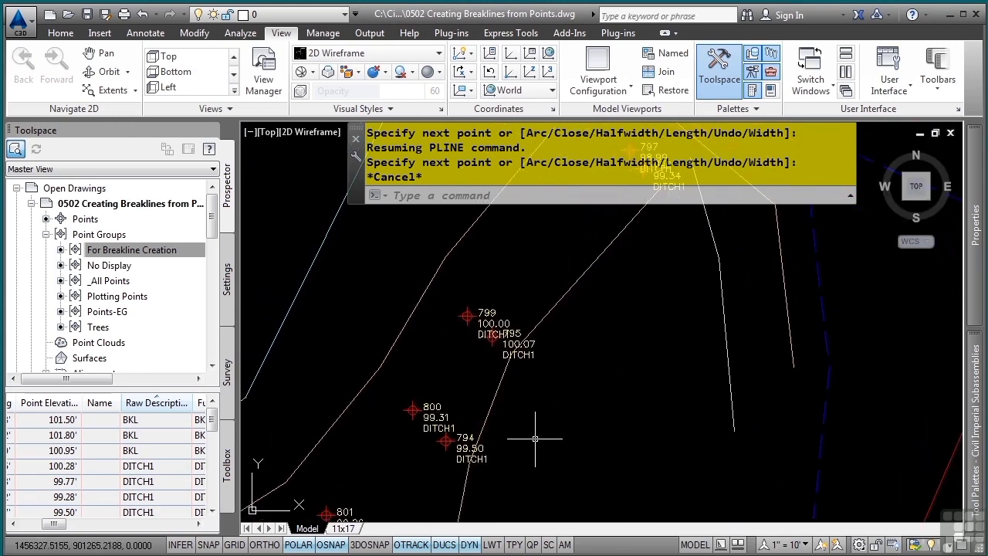
pyautogui.moveTo(535, 439); pyautogui.dragTo(548, 411, button='middle')
pyautogui.moveTo(606, 281)
pyautogui.mouseDown(button='middle')
pyautogui.moveTo(523, 347)
pyautogui.moveTo(475, 414)
pyautogui.mouseUp(button='middle')
pyautogui.scroll(4, 547, 265)
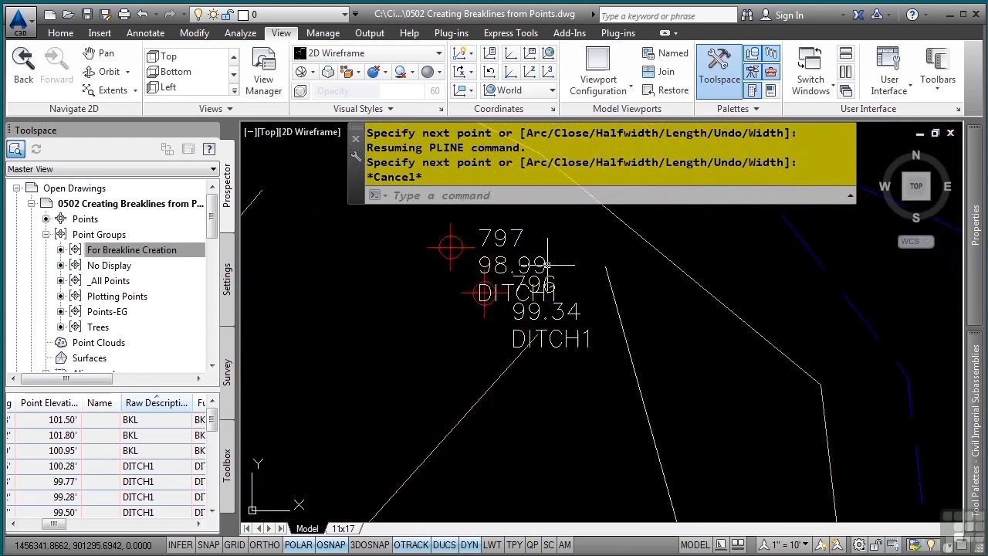
pyautogui.moveTo(397, 346); pyautogui.dragTo(542, 394, button='middle')
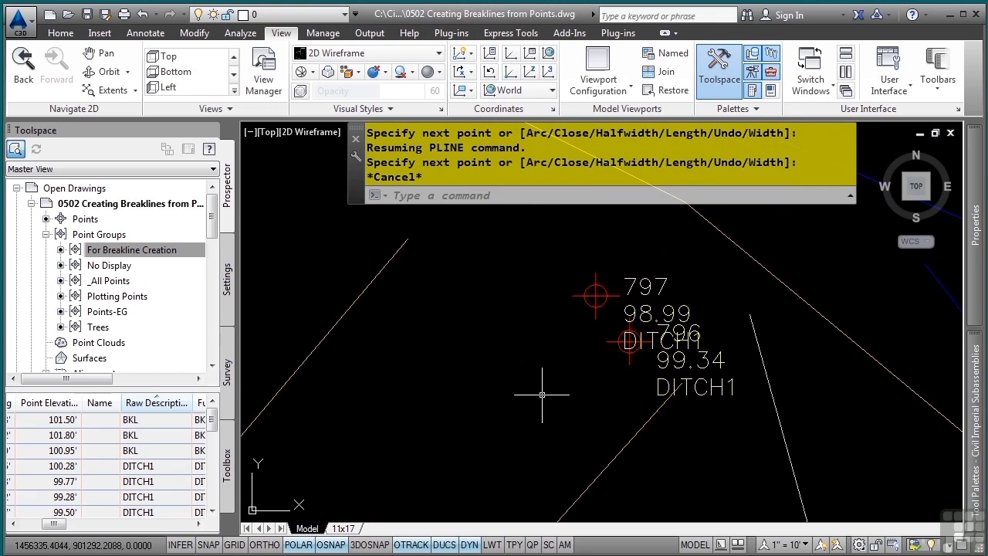
pyautogui.moveTo(542, 395)
pyautogui.mouseDown(button='middle')
pyautogui.moveTo(613, 302)
pyautogui.moveTo(556, 364)
pyautogui.mouseUp(button='middle')
pyautogui.scroll(-2, 595, 347)
pyautogui.moveTo(536, 428)
pyautogui.mouseDown(button='middle')
pyautogui.moveTo(638, 332)
pyautogui.moveTo(722, 226)
pyautogui.mouseUp(button='middle')
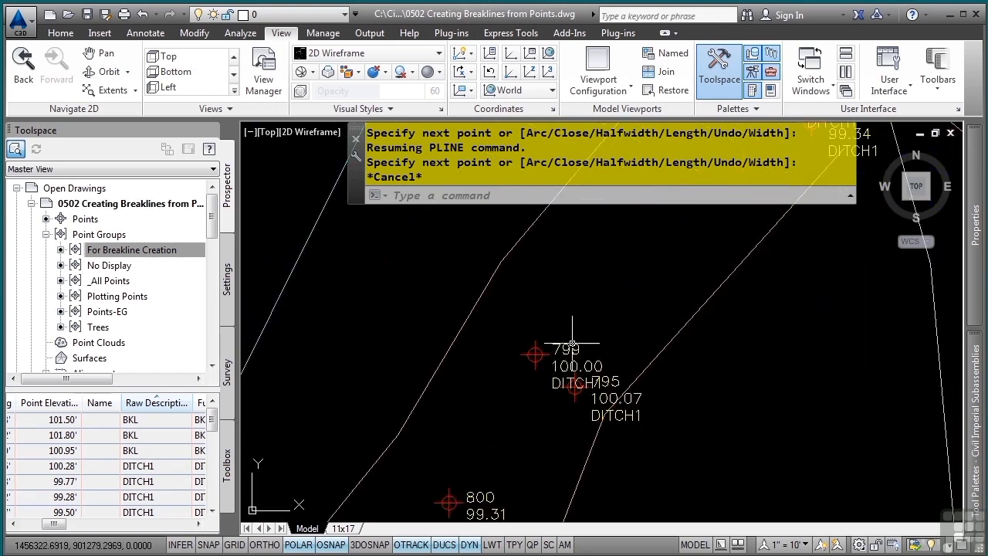
pyautogui.moveTo(577, 349)
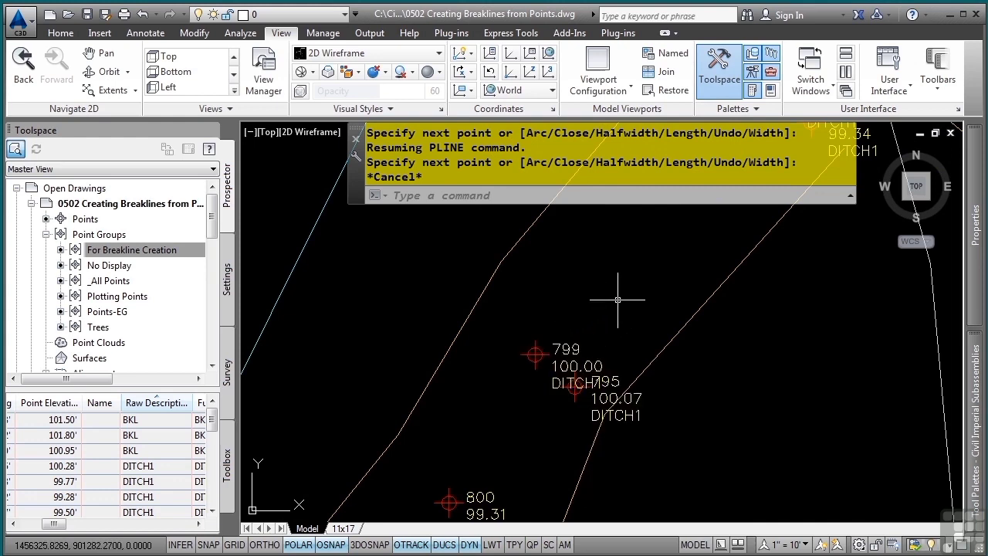
# Draw a polyline through DITCH1 points 791-797,799-804 using the transparent Point Number command 'PN
pyautogui.write('pl')
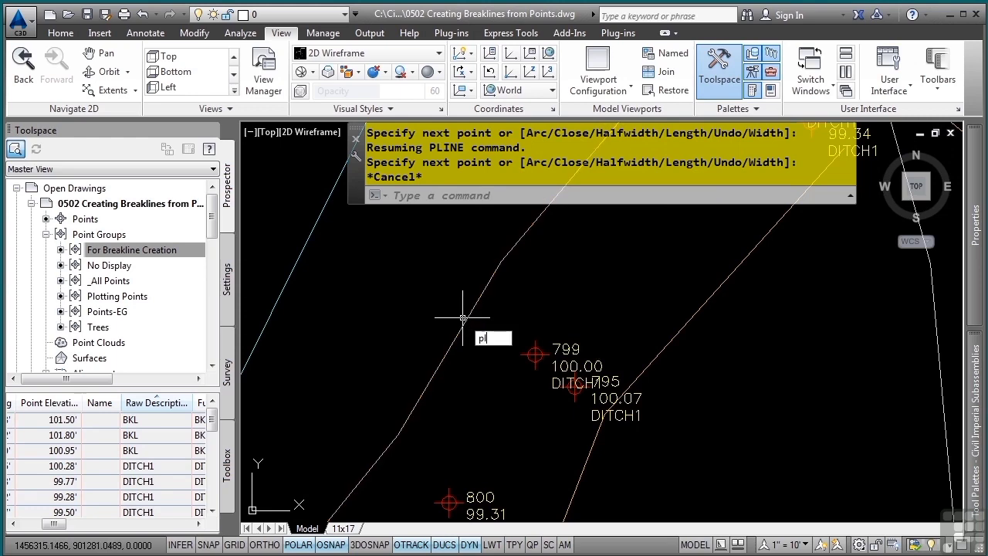
pyautogui.press('Return')
pyautogui.scroll(-5, 535, 315)
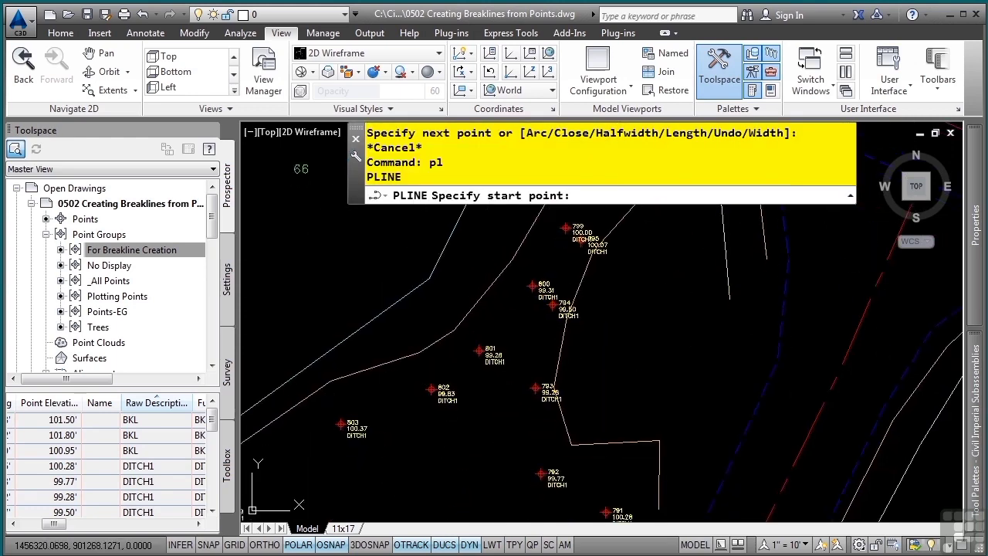
pyautogui.moveTo(485, 449); pyautogui.dragTo(491, 375, button='middle')
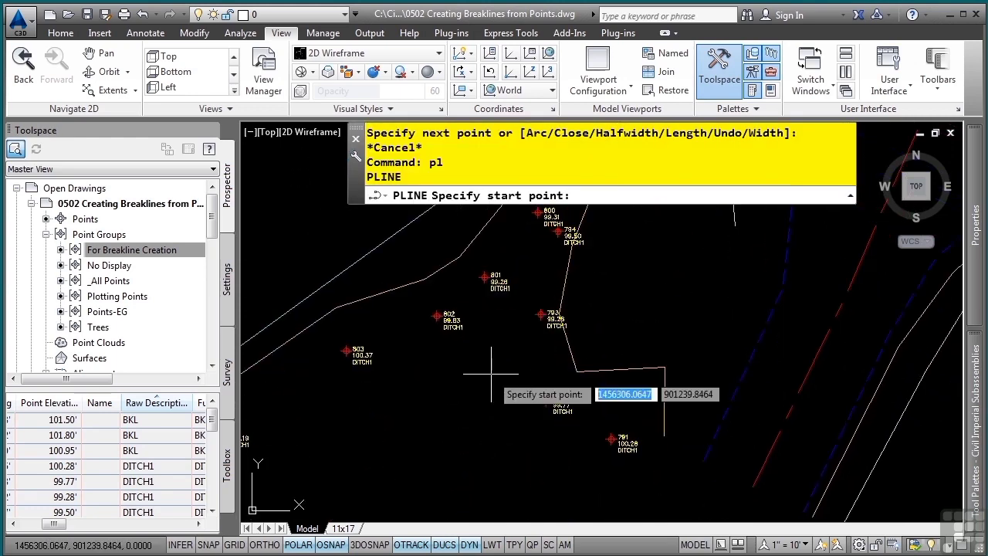
pyautogui.write("'pn")
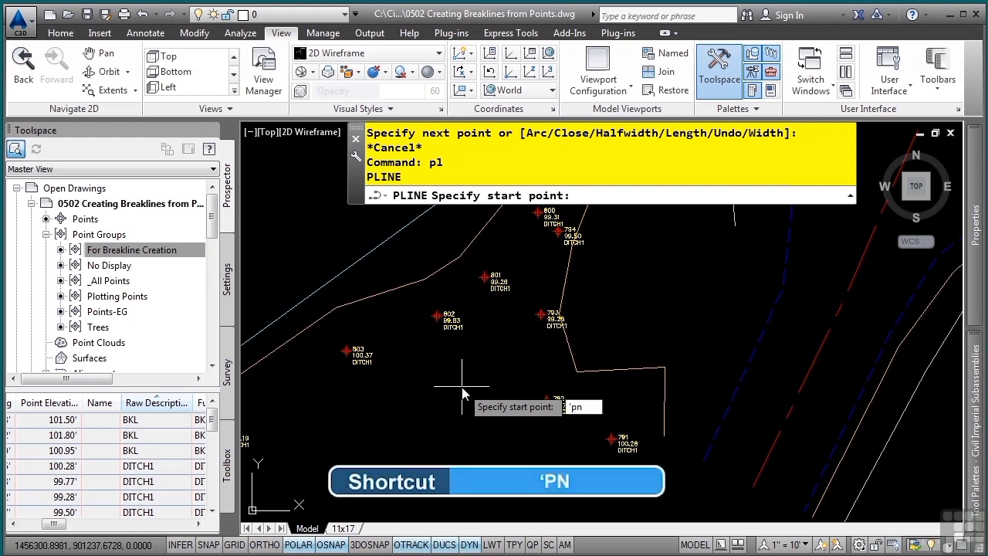
pyautogui.press('Return')
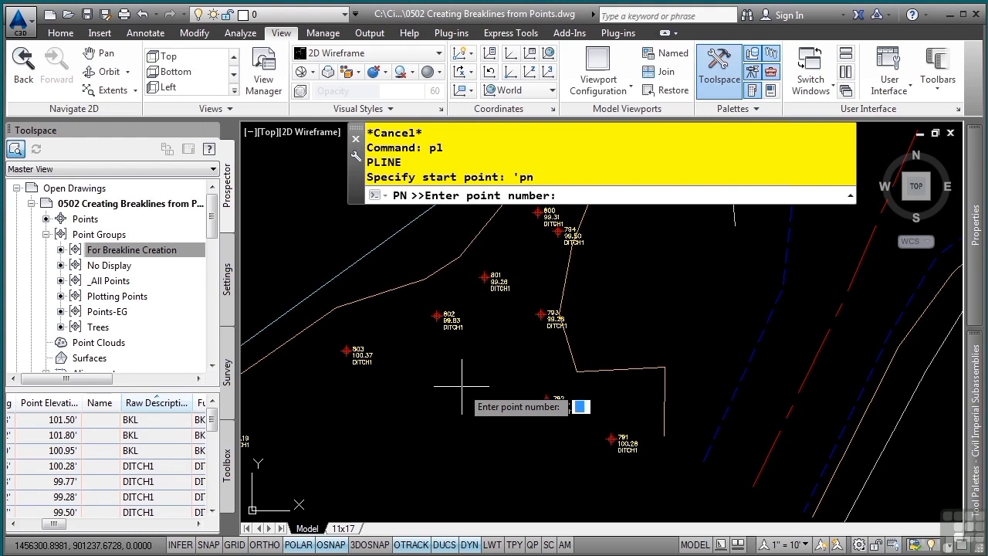
pyautogui.write('791-797,799-804')
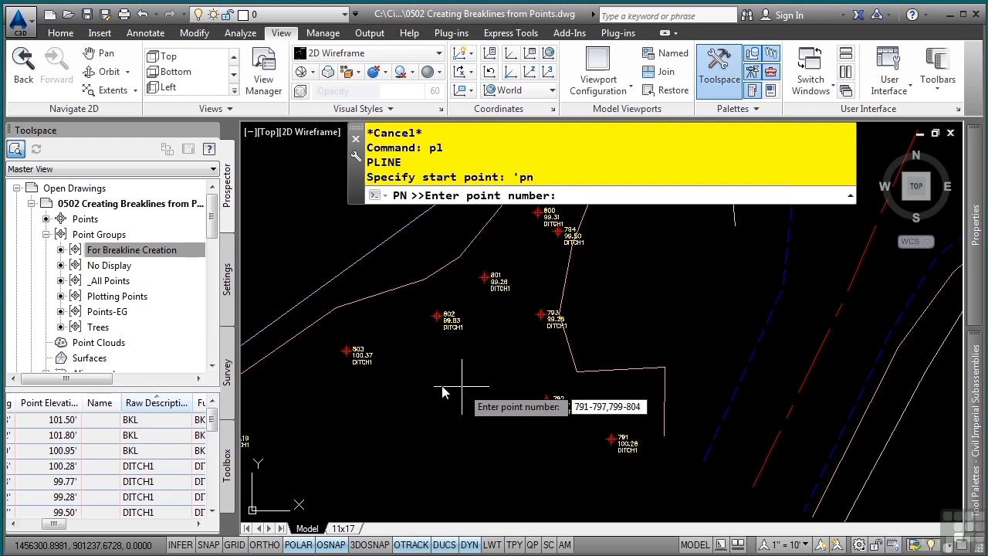
pyautogui.press('Return')
pyautogui.scroll(-3, 448, 409)
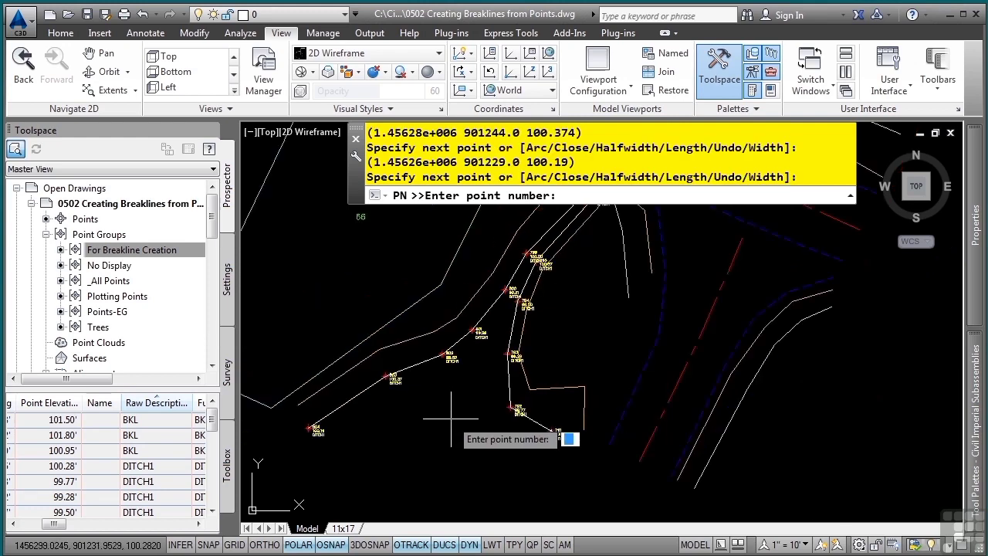
pyautogui.moveTo(451, 421); pyautogui.dragTo(504, 466, button='middle')
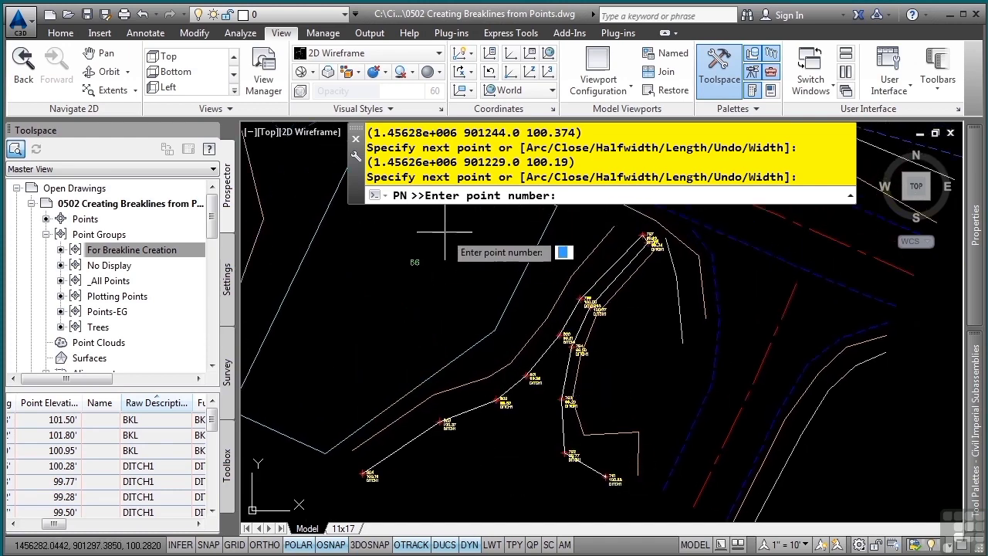
pyautogui.press('Return')
pyautogui.moveTo(512, 400); pyautogui.dragTo(550, 367, button='middle')
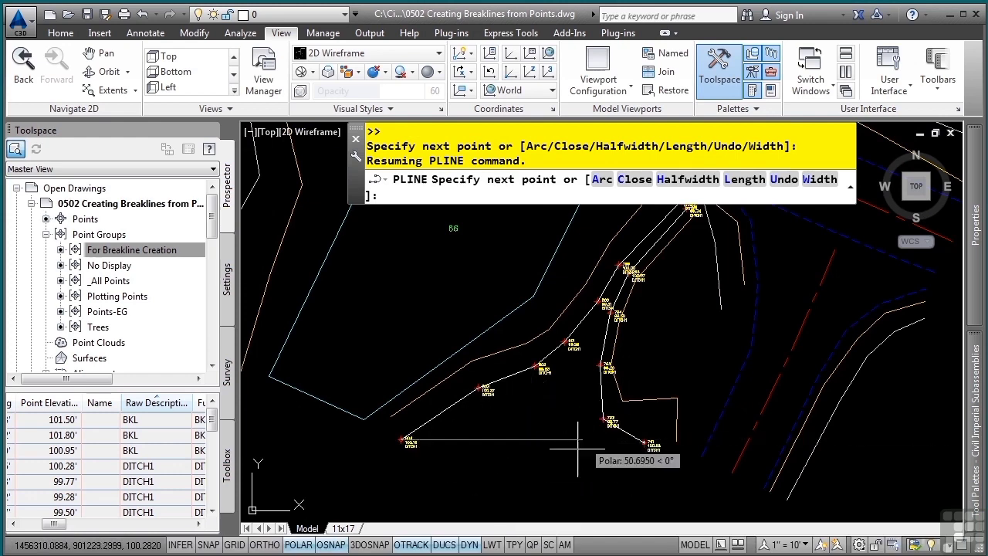
pyautogui.press('Escape')
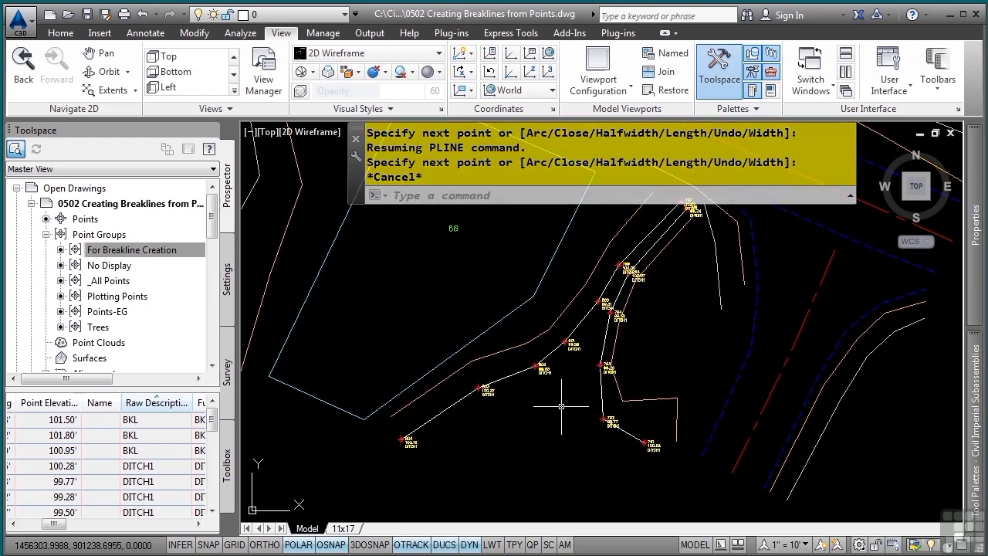
# Locate the WOODS LEFT points north of the ditch and examine how they run
pyautogui.moveTo(763, 215); pyautogui.dragTo(604, 312, button='middle')
pyautogui.scroll(-2, 605, 312)
pyautogui.moveTo(483, 245)
pyautogui.mouseDown(button='middle')
pyautogui.moveTo(432, 438)
pyautogui.moveTo(409, 458)
pyautogui.moveTo(645, 327)
pyautogui.mouseUp(button='middle')
pyautogui.scroll(-2, 409, 459)
pyautogui.moveTo(724, 255)
pyautogui.mouseDown(button='middle')
pyautogui.moveTo(499, 347)
pyautogui.moveTo(605, 371)
pyautogui.mouseUp(button='middle')
pyautogui.scroll(6, 499, 347)
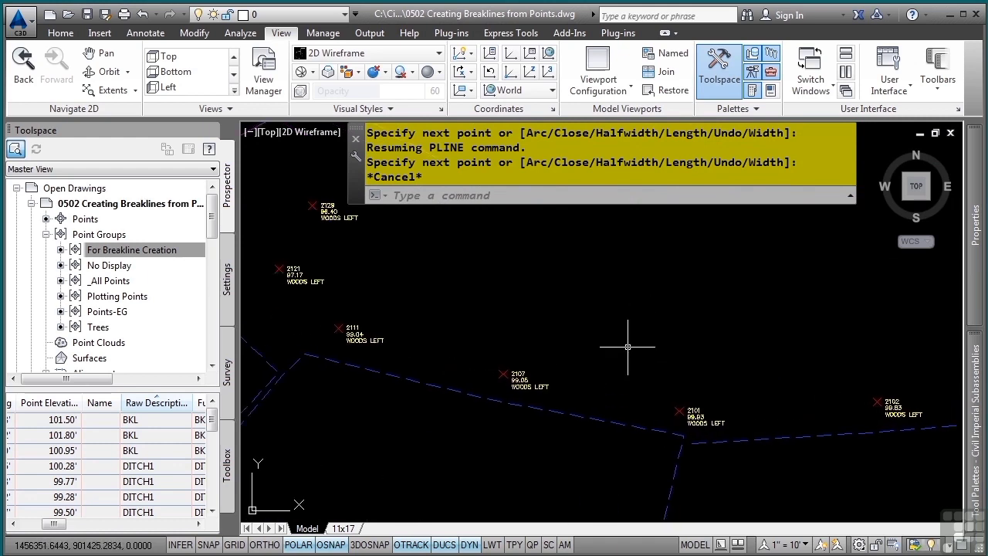
pyautogui.scroll(-2, 628, 347)
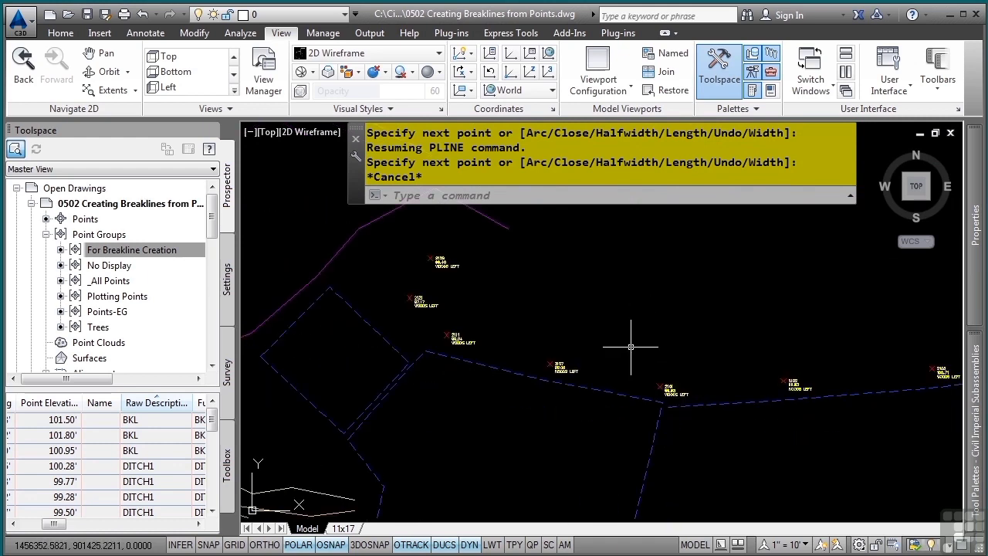
pyautogui.press('Escape')
pyautogui.press('Escape')
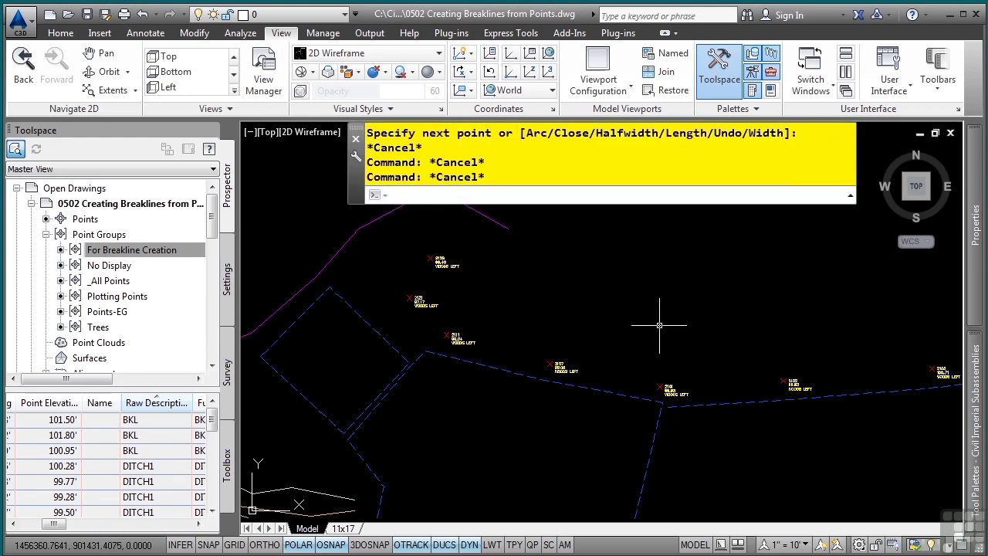
# Make V-TOPO-TREE the current layer
pyautogui.click(328, 17)
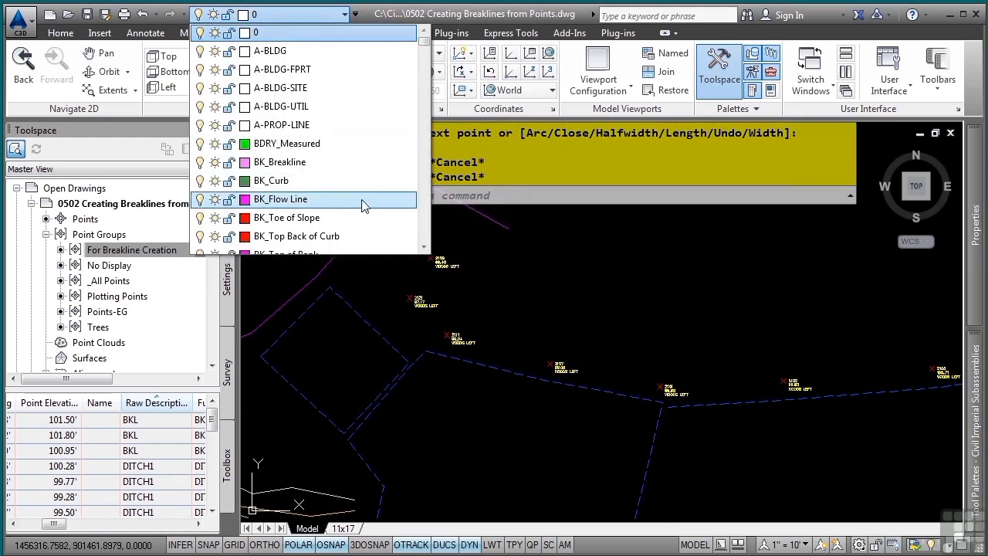
pyautogui.scroll(-3, 370, 207)
pyautogui.scroll(-20, 369, 207)
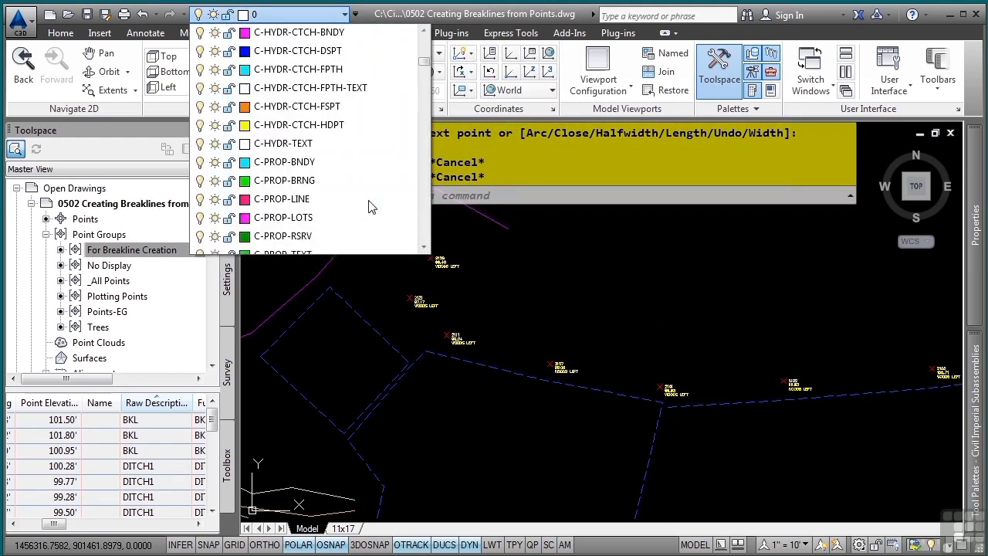
pyautogui.scroll(-13, 353, 180)
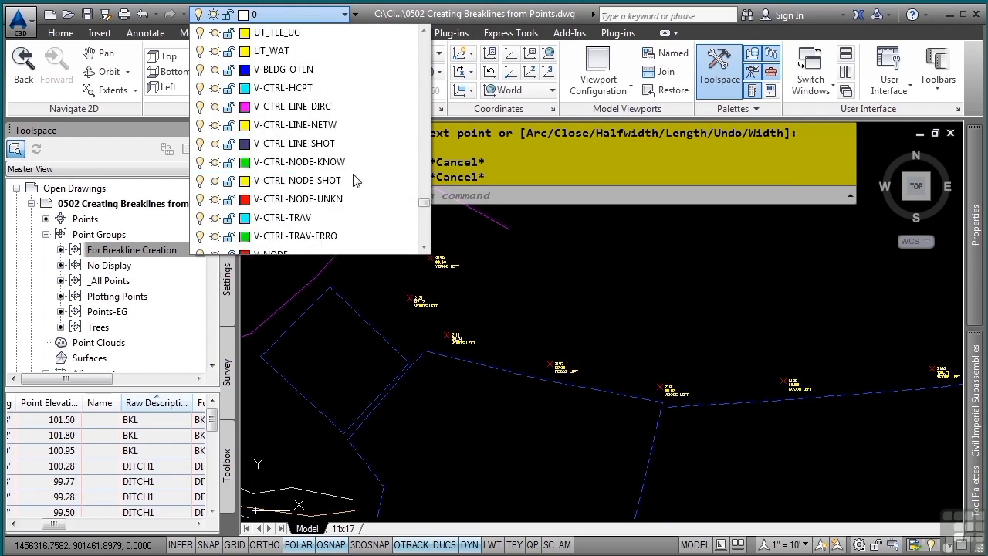
pyautogui.scroll(-4, 353, 180)
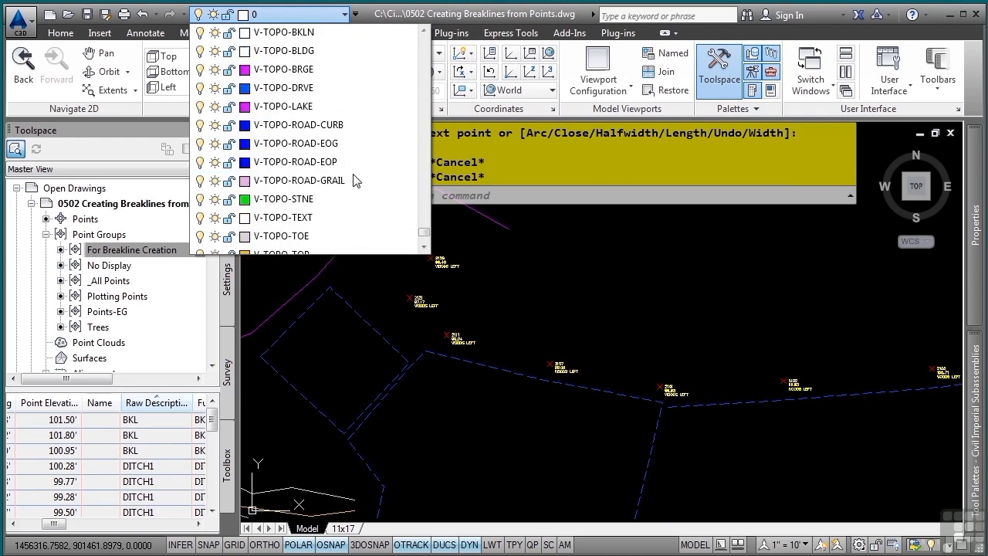
pyautogui.click(295, 223)
# Start a polyline at the easternmost WOODS LEFT point and run it through points 2102, 2101 and 2107 using the transparent Point Object command 'PO
pyautogui.write('pl')
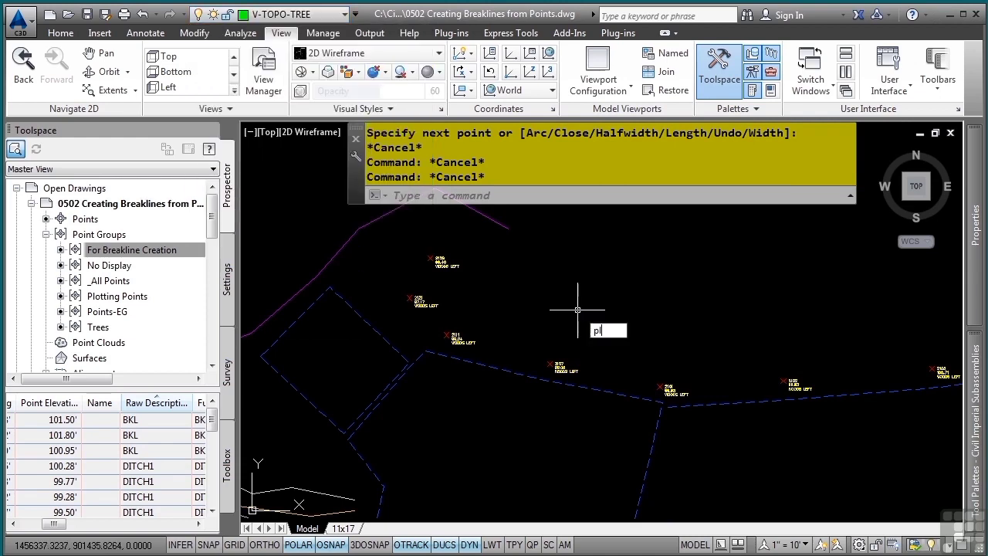
pyautogui.press('Return')
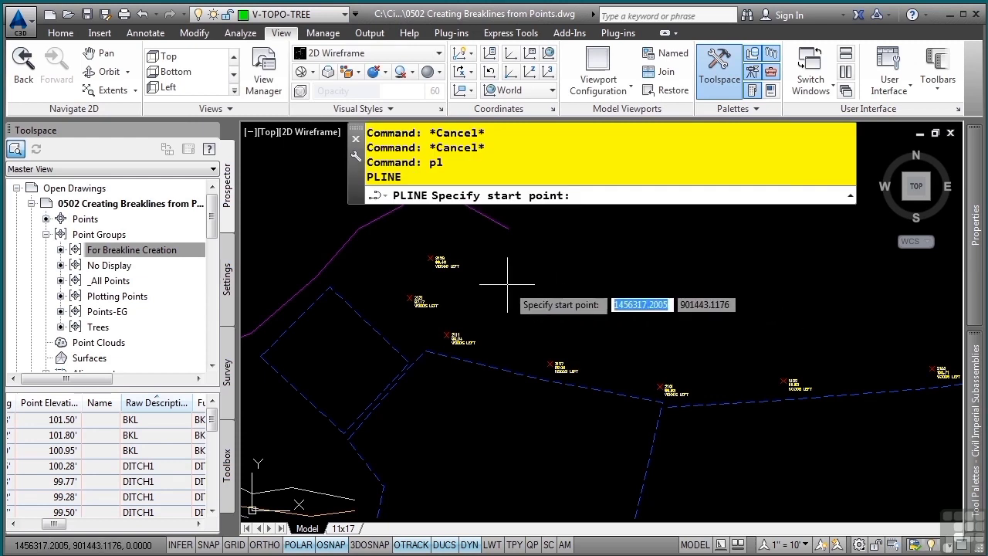
pyautogui.scroll(2, 672, 320)
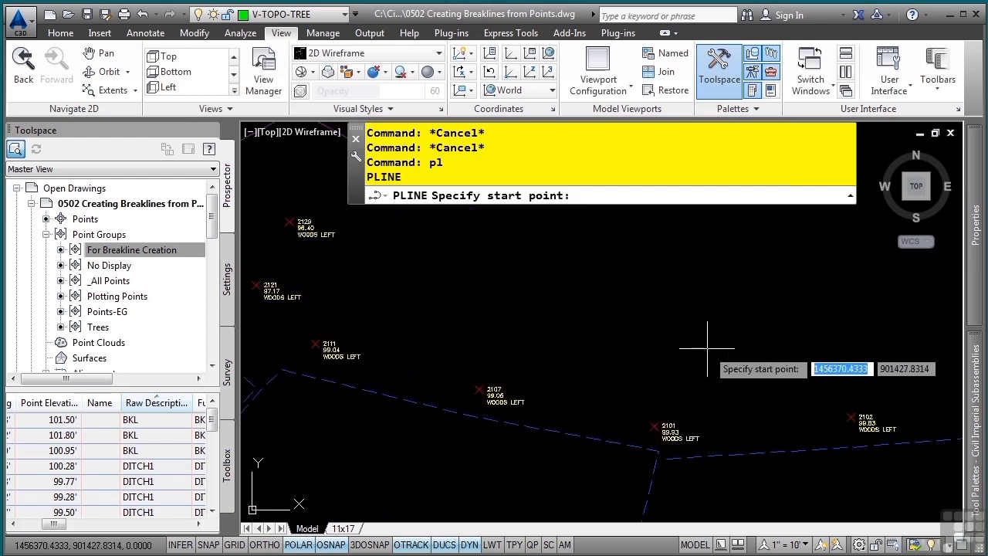
pyautogui.moveTo(718, 343); pyautogui.dragTo(659, 351, button='middle')
pyautogui.write("'")
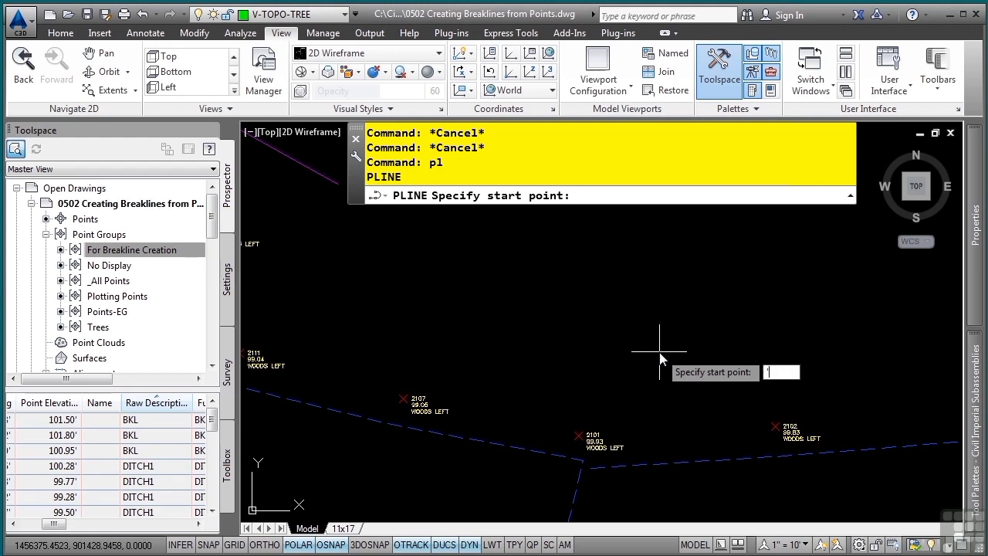
pyautogui.write('po')
pyautogui.press('Return')
pyautogui.scroll(-2, 687, 374)
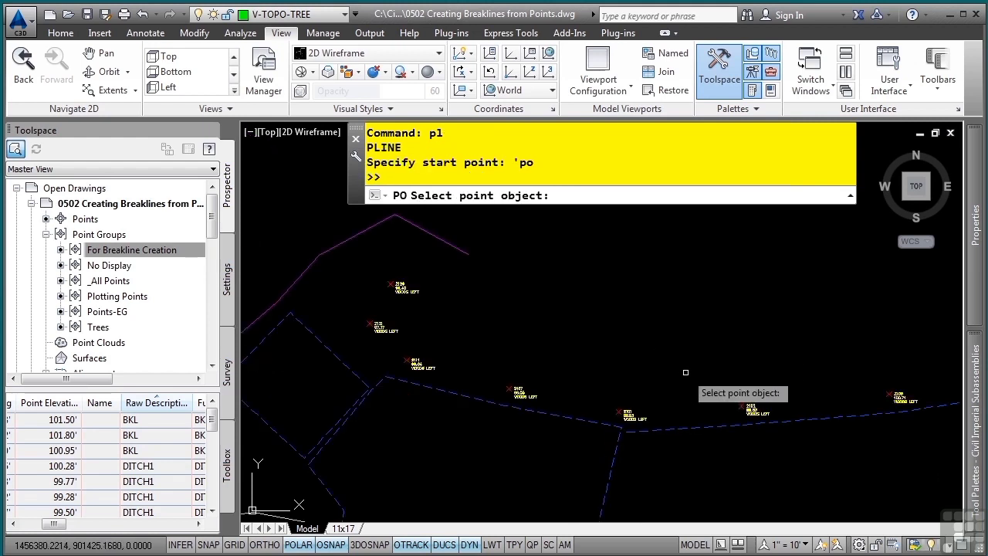
pyautogui.click(890, 393)
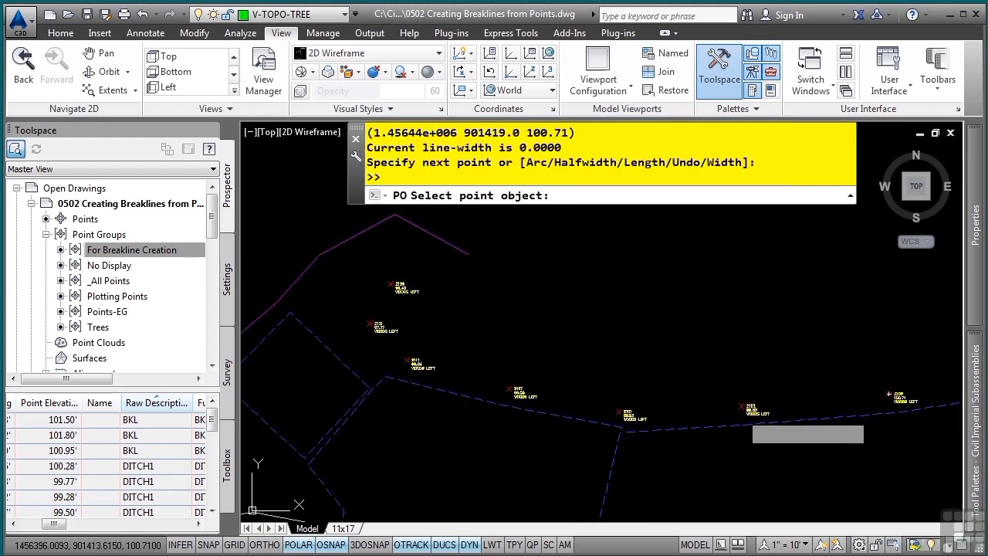
pyautogui.click(741, 413)
pyautogui.click(711, 386)
pyautogui.click(634, 423)
pyautogui.click(591, 400)
pyautogui.click(541, 406)
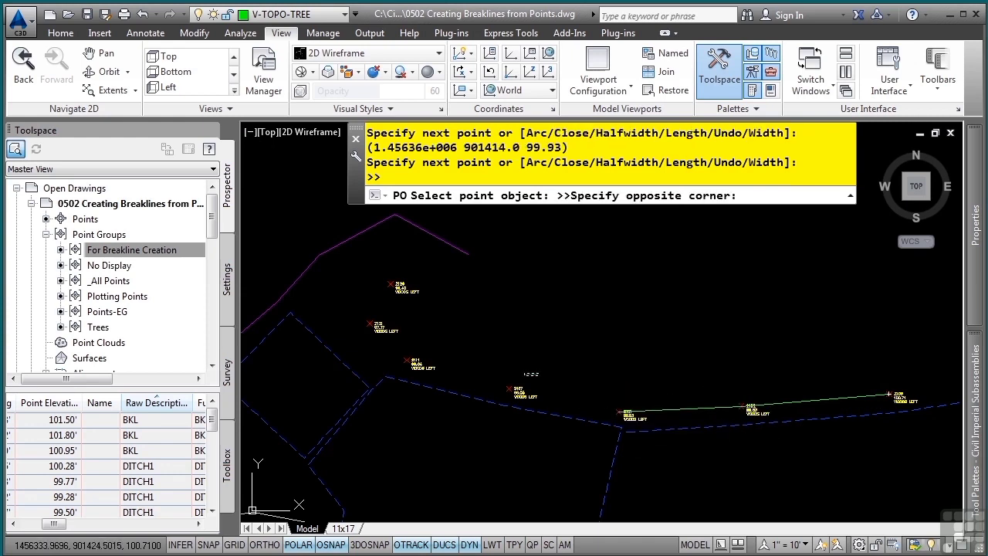
pyautogui.click(521, 391)
# Undo the tree line segment that bypasses WOODS LEFT point 2111
pyautogui.click(441, 381)
pyautogui.click(375, 324)
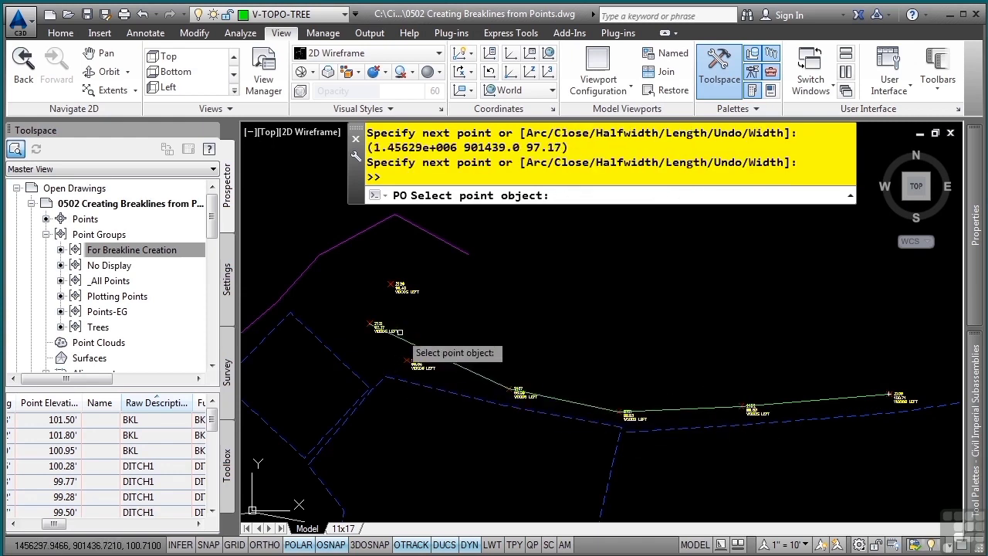
pyautogui.press('Escape')
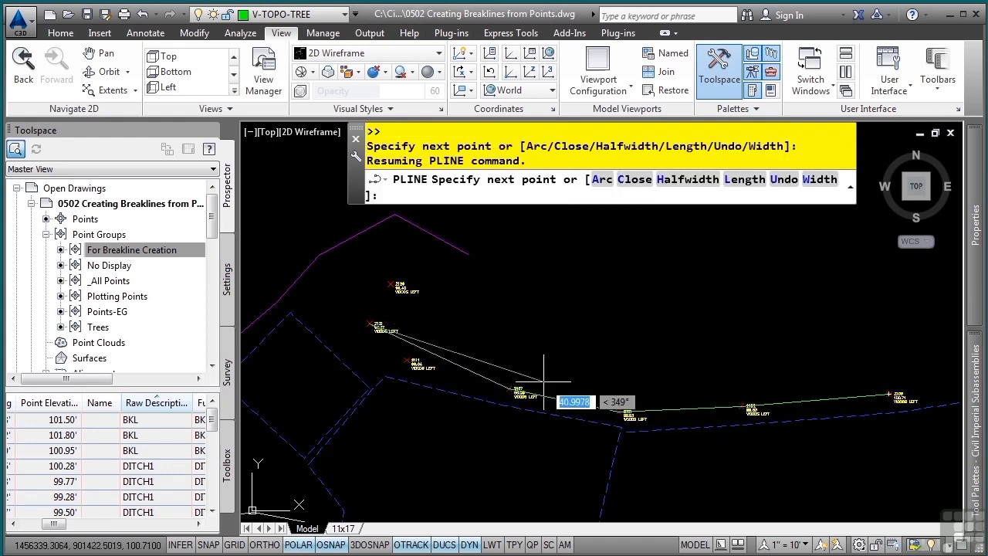
pyautogui.write('u')
pyautogui.press('Return')
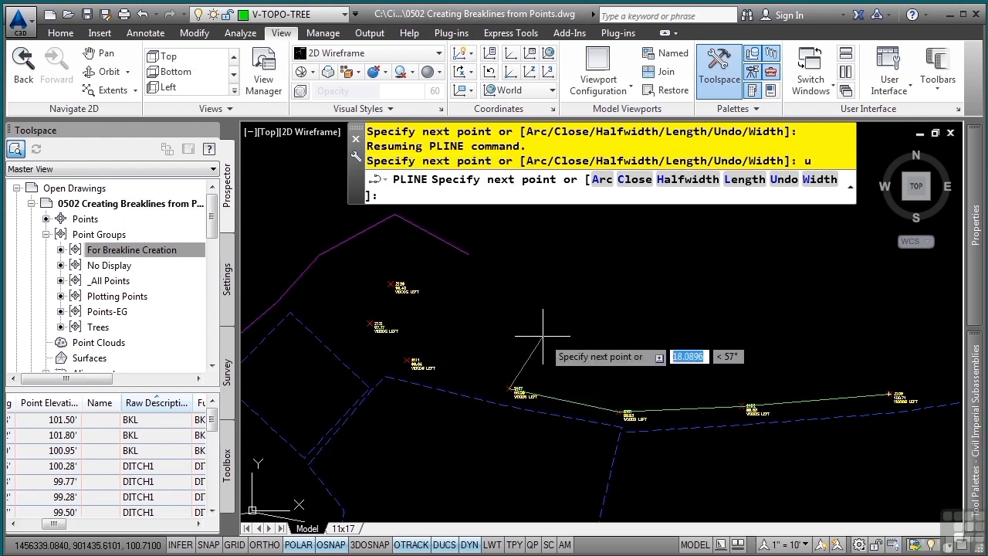
# Continue the tree line polyline from point 2107 through WOODS LEFT points 2111, 2121 and 2129 with 'PO, and end it there
pyautogui.write("'p")
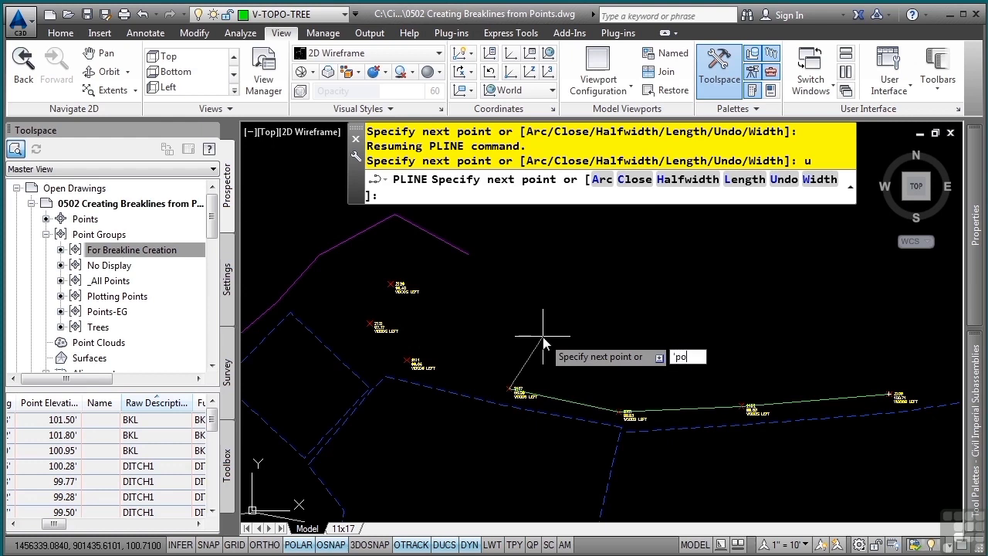
pyautogui.write('o')
pyautogui.press('Return')
pyautogui.click(407, 360)
pyautogui.click(371, 323)
pyautogui.click(426, 298)
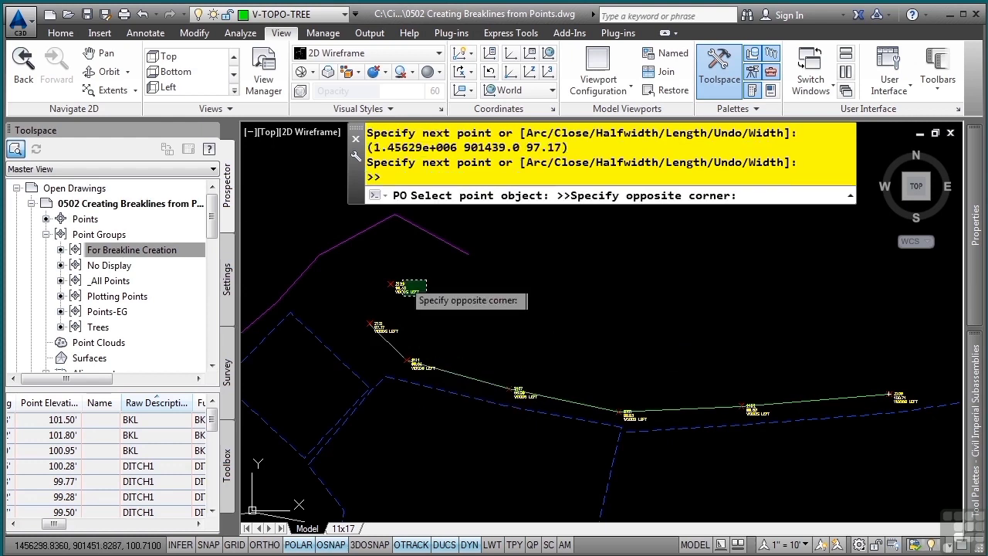
pyautogui.click(398, 278)
pyautogui.write('u')
pyautogui.press('Return')
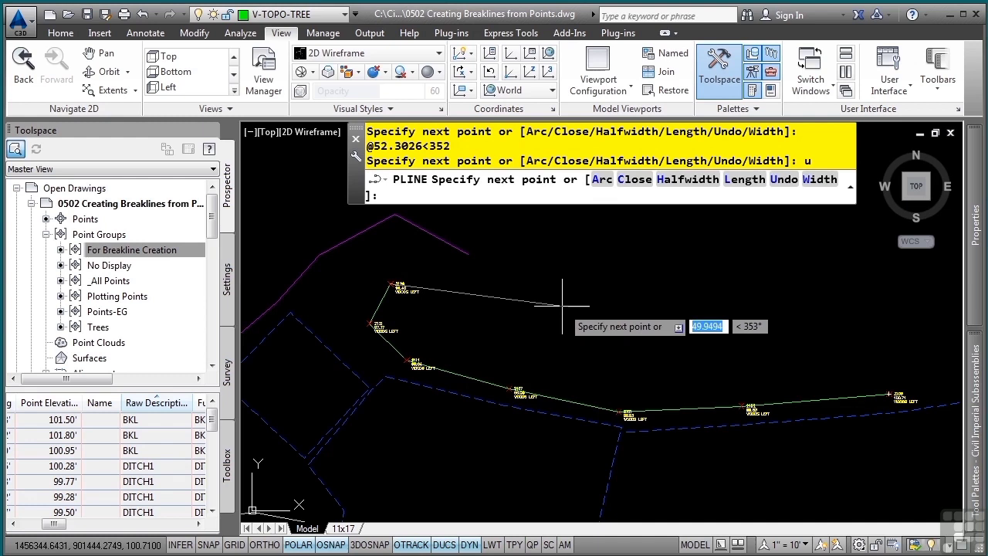
pyautogui.press('Escape')
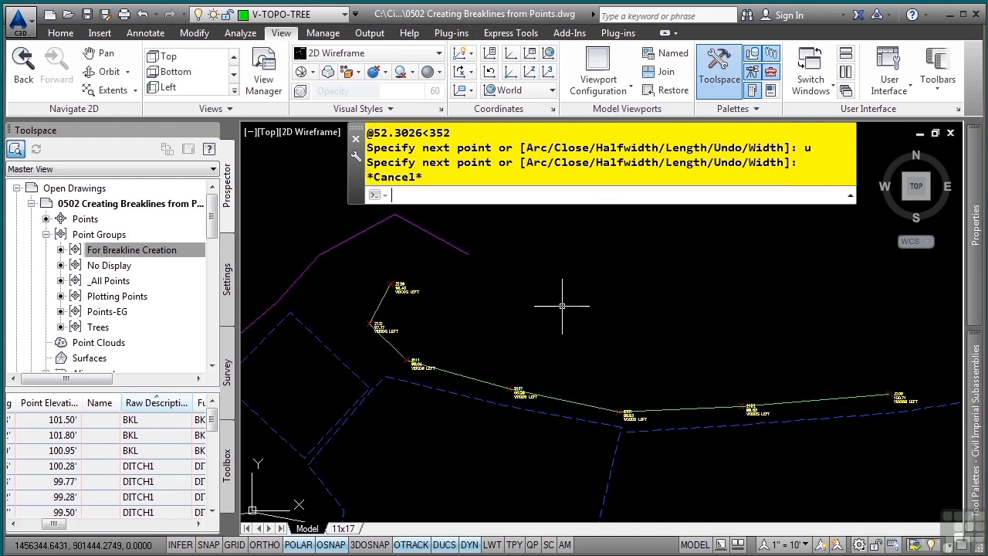
# Move the _All Points group to the top of the point group display order
pyautogui.moveTo(560, 417); pyautogui.dragTo(494, 309, button='middle')
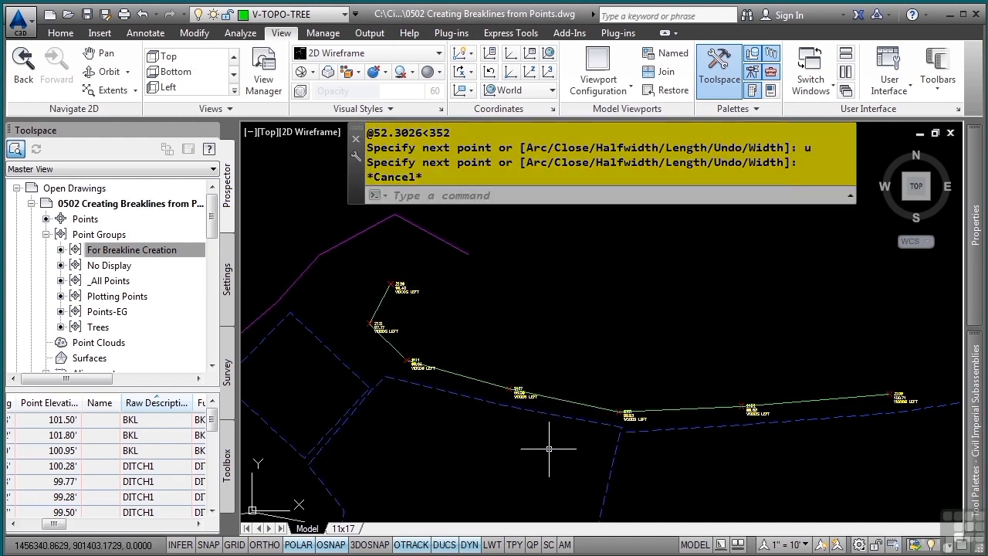
pyautogui.scroll(5, 596, 353)
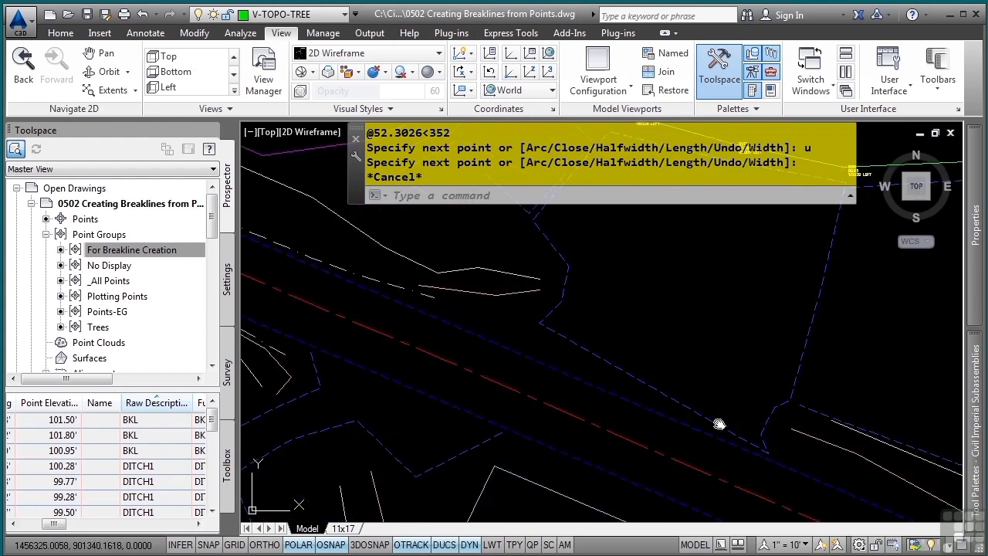
pyautogui.moveTo(721, 426)
pyautogui.mouseDown(button='middle')
pyautogui.moveTo(695, 371)
pyautogui.moveTo(785, 409)
pyautogui.moveTo(657, 386)
pyautogui.moveTo(625, 430)
pyautogui.mouseUp(button='middle')
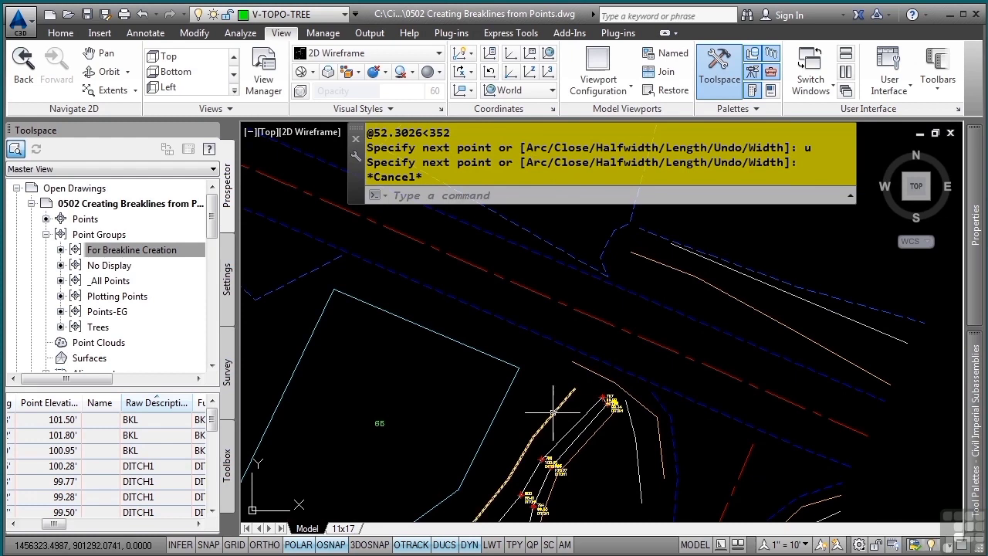
pyautogui.moveTo(553, 416)
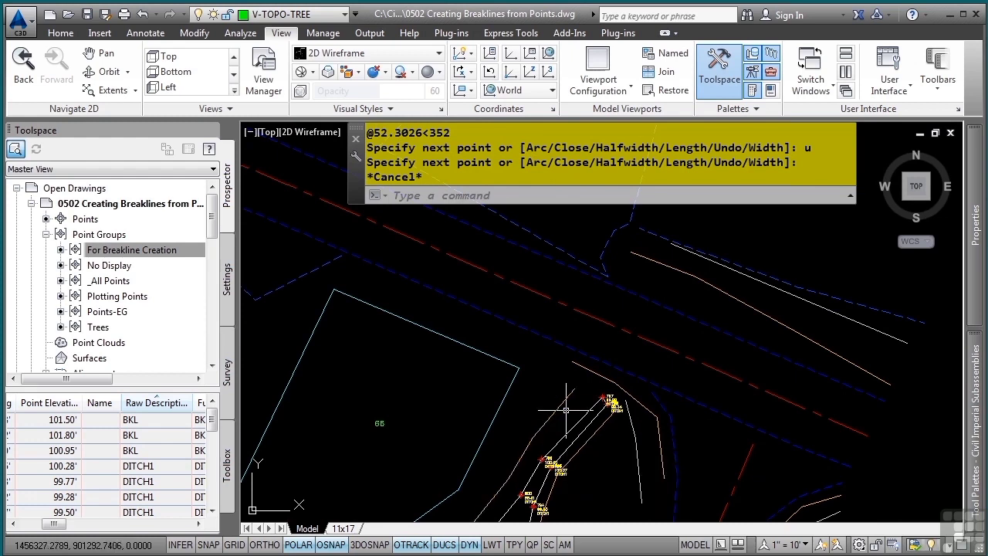
pyautogui.moveTo(553, 408); pyautogui.dragTo(486, 392, button='middle')
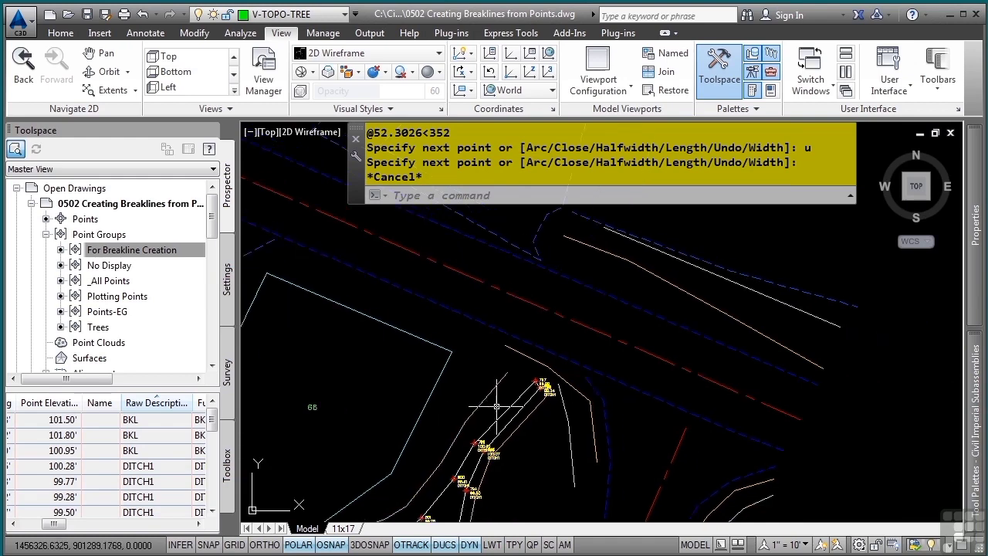
pyautogui.click(117, 249)
pyautogui.rightClick(111, 235)
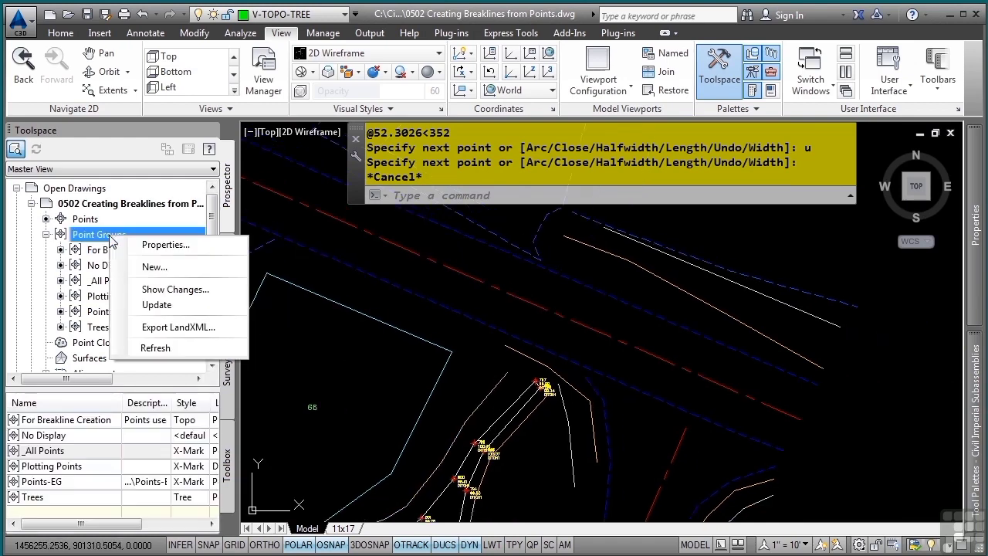
pyautogui.click(147, 245)
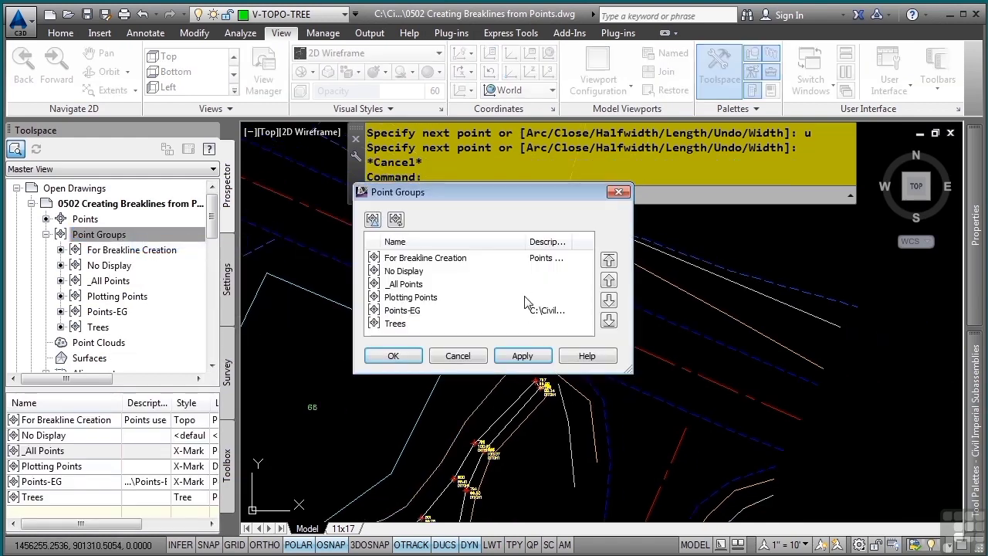
pyautogui.click(432, 285)
pyautogui.click(610, 261)
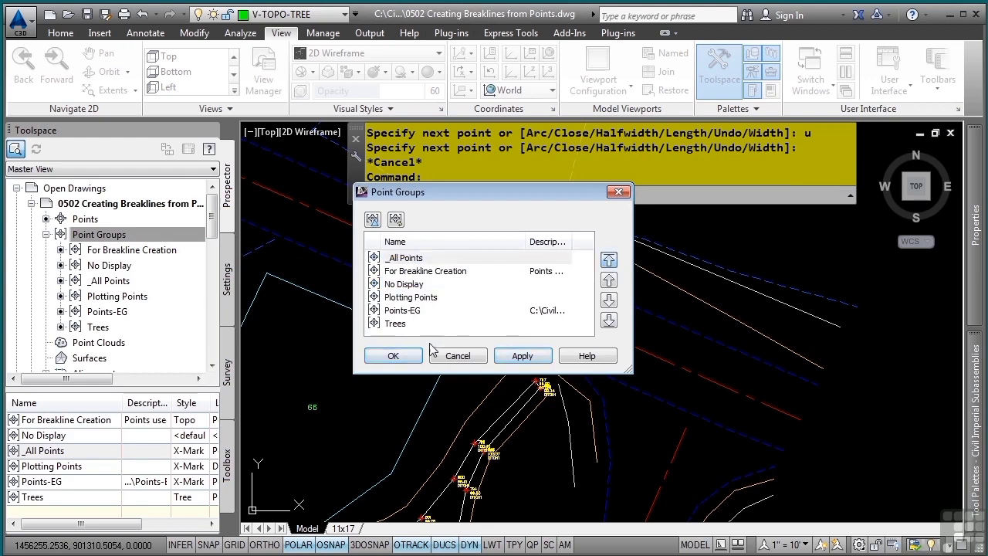
pyautogui.click(396, 359)
# Draw a 3D polyline with 3DPOLY from point 701 through HDWL point 798 to point 708 at the ditch's end
pyautogui.scroll(5, 382, 340)
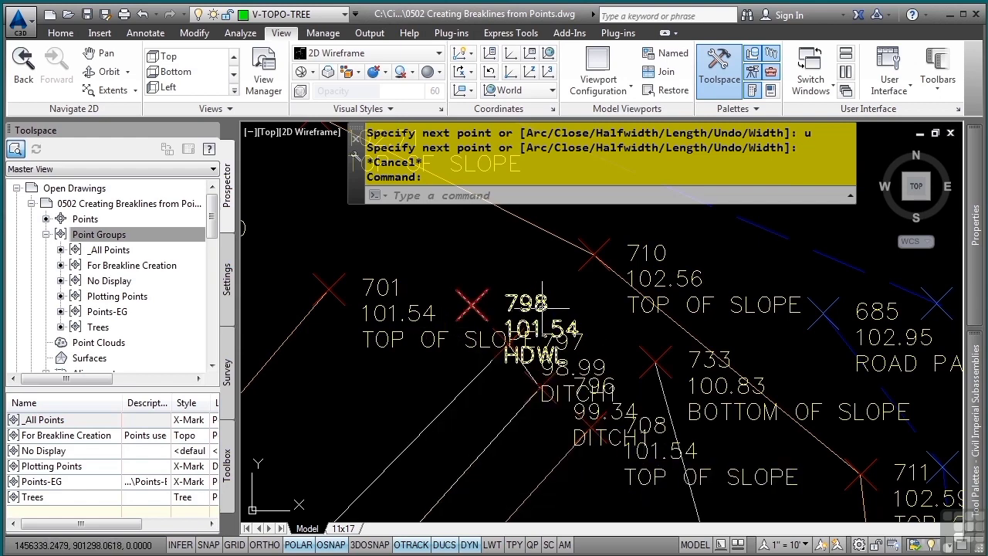
pyautogui.moveTo(541, 306)
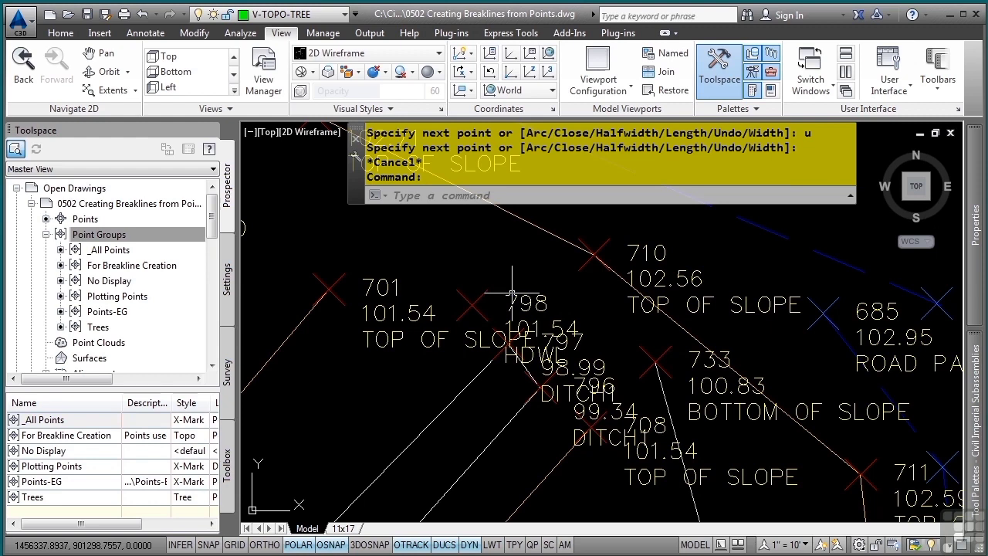
pyautogui.write('3D')
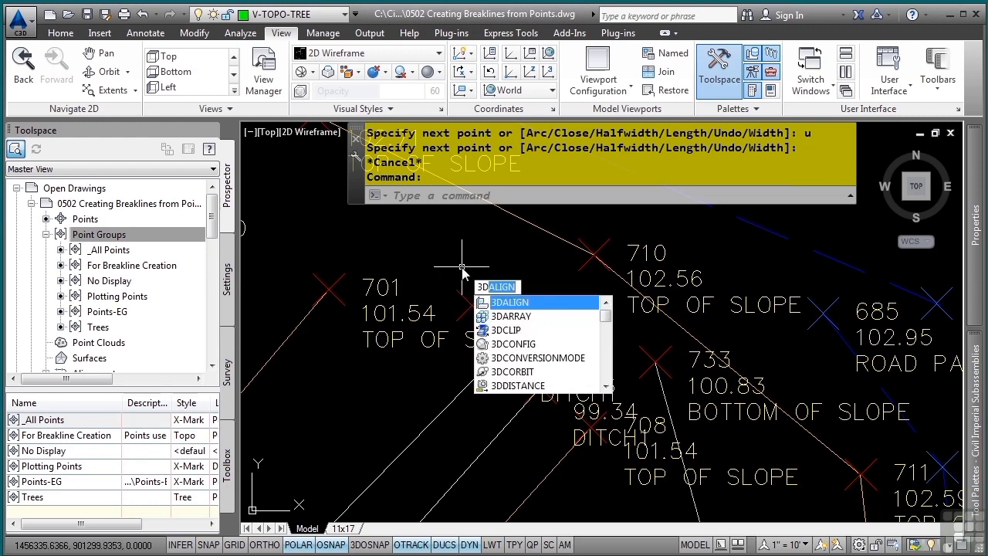
pyautogui.write('POLY')
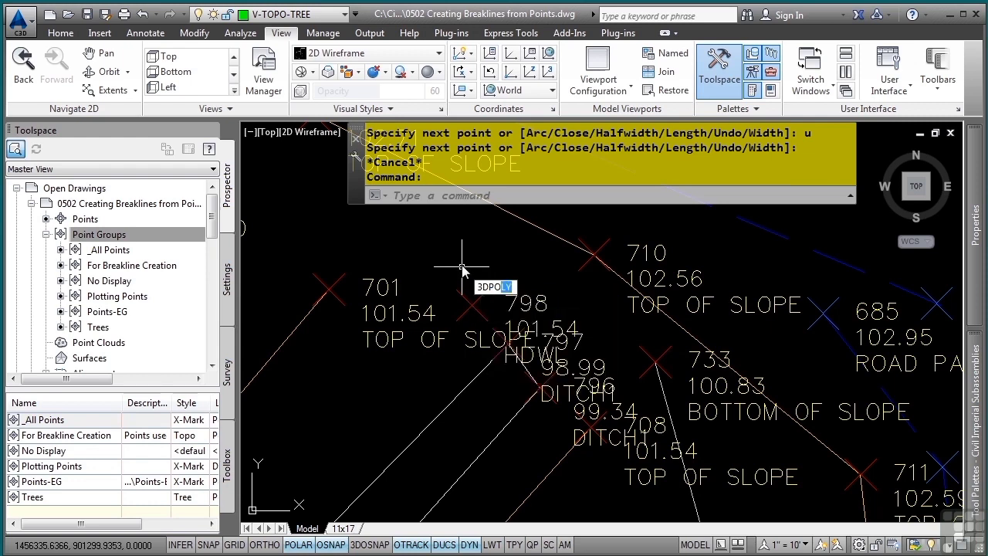
pyautogui.press('Return')
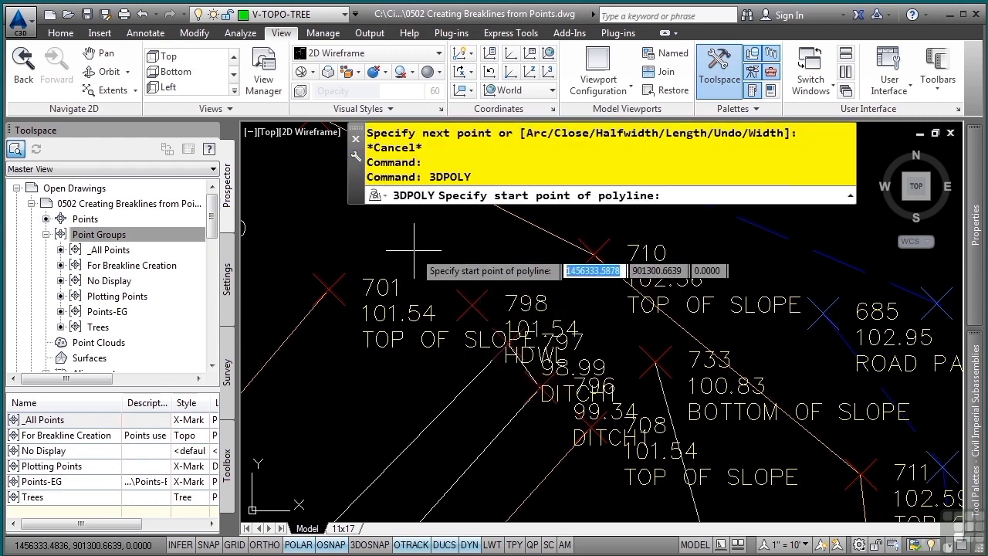
pyautogui.click(329, 288)
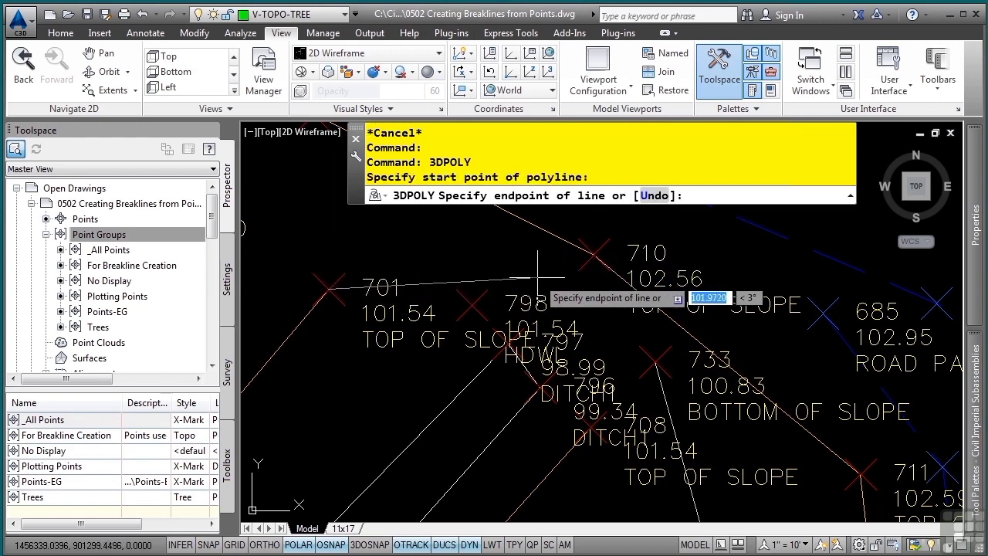
pyautogui.scroll(2, 532, 289)
pyautogui.moveTo(533, 289); pyautogui.dragTo(550, 244, button='middle')
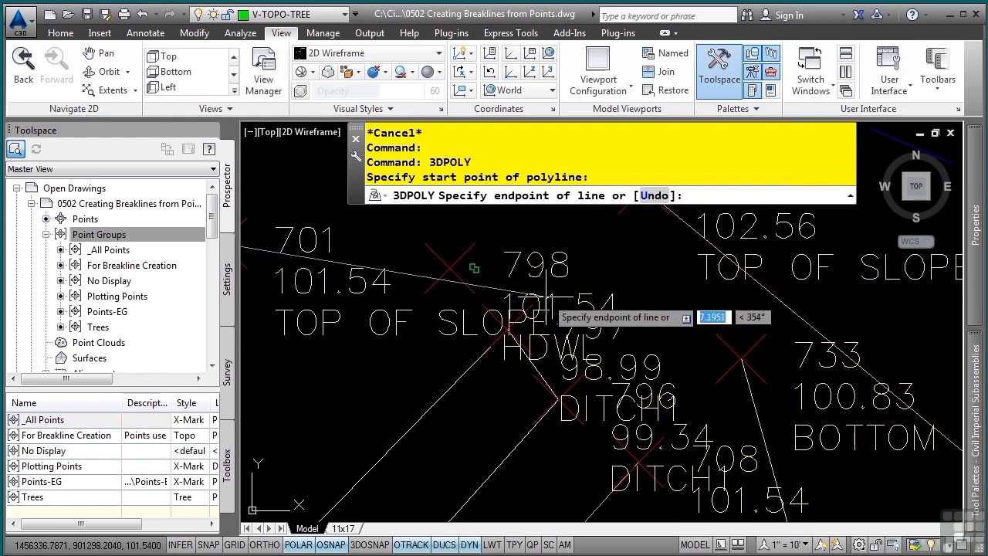
pyautogui.click(455, 268)
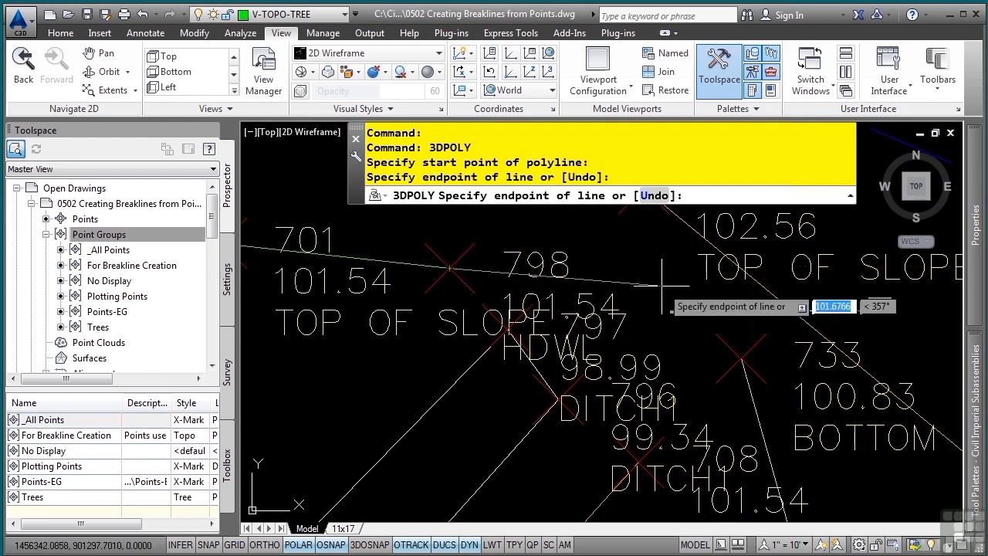
pyautogui.moveTo(718, 361); pyautogui.dragTo(617, 283, button='middle')
pyautogui.scroll(2, 632, 384)
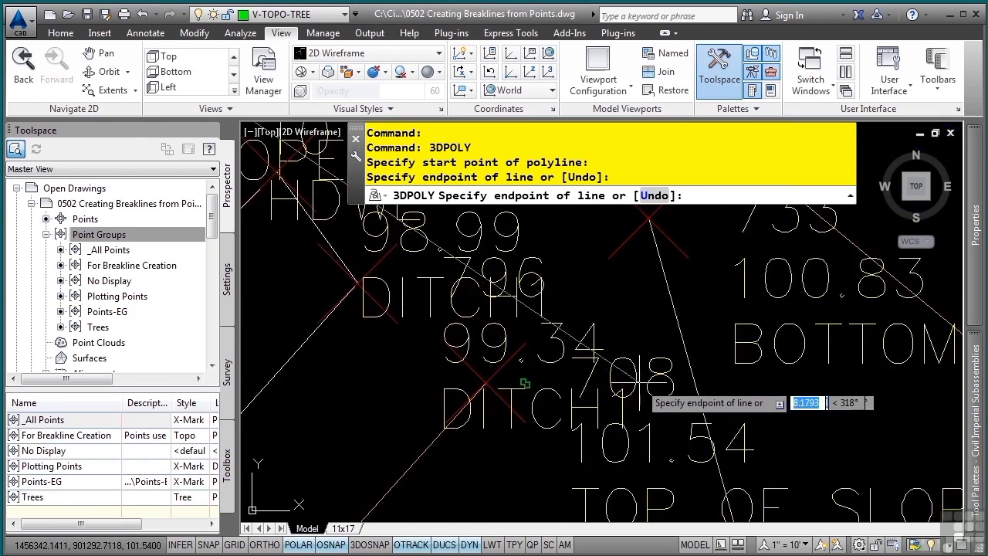
pyautogui.click(485, 384)
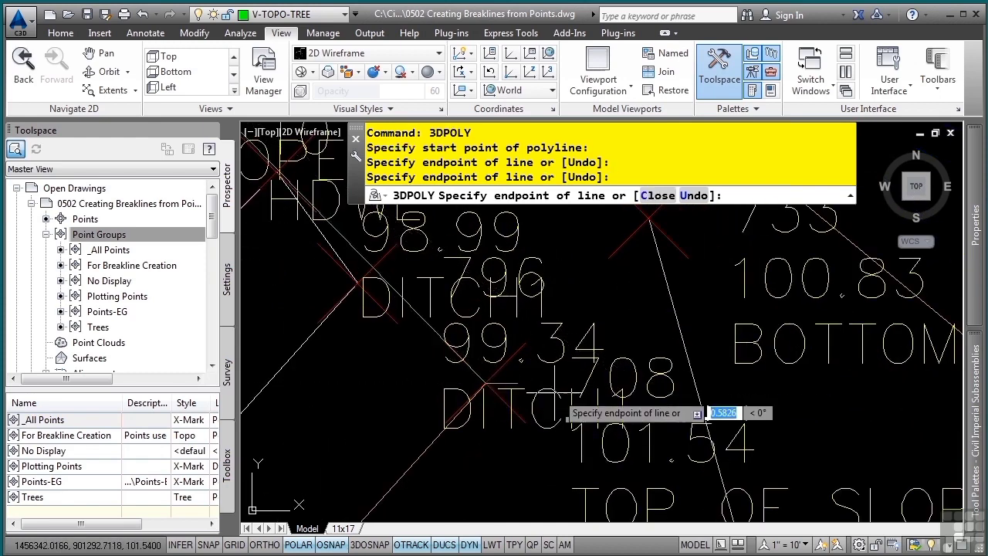
pyautogui.scroll(-3, 571, 463)
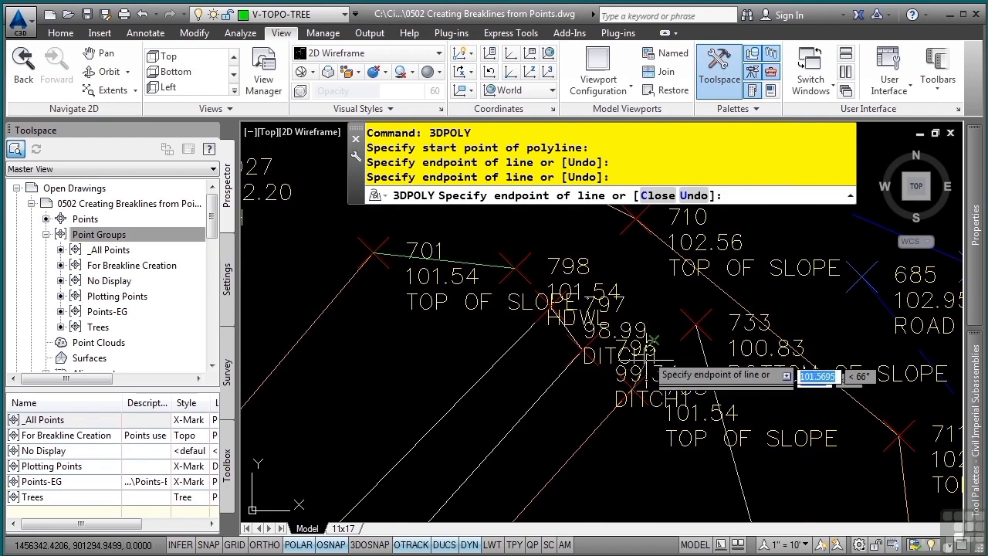
pyautogui.press('Escape')
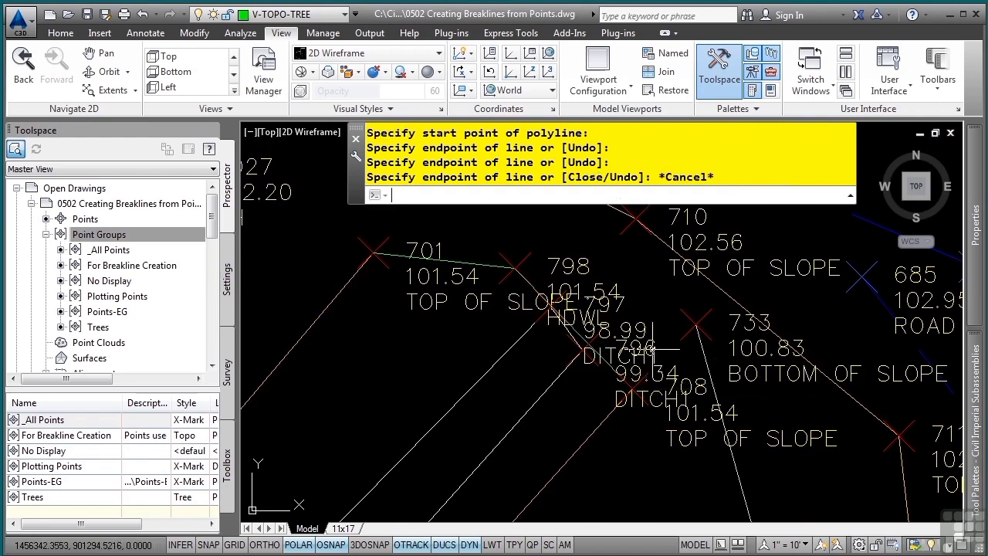
pyautogui.click(491, 264)
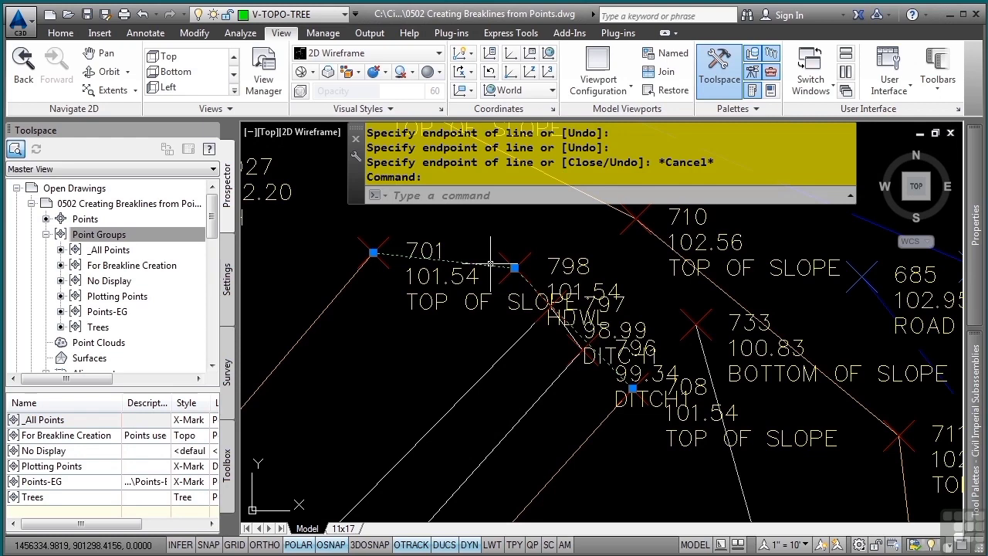
pyautogui.click(325, 14)
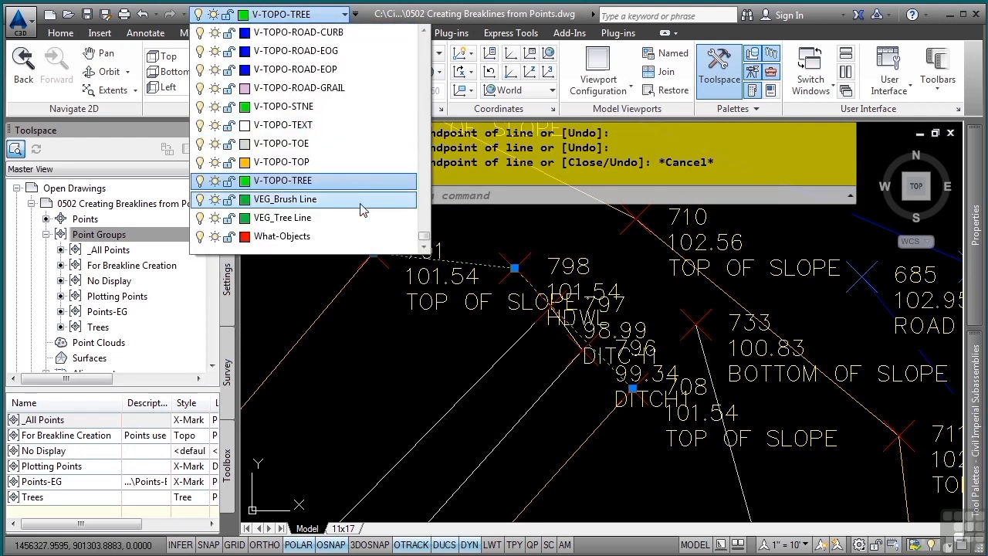
pyautogui.scroll(6, 363, 210)
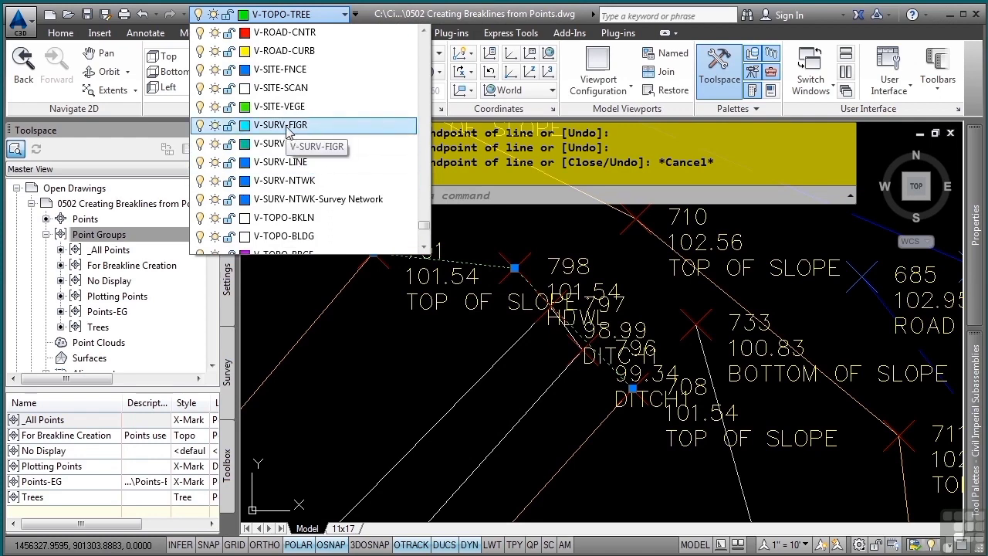
pyautogui.press('Escape')
pyautogui.press('Escape')
pyautogui.press('Escape')
pyautogui.press('Escape')
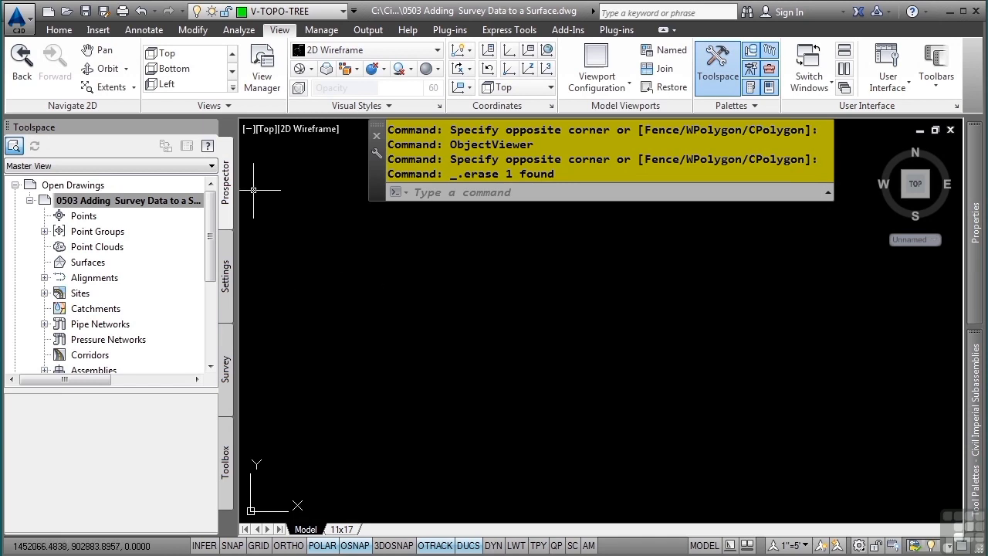
# Start a new TIN surface and name it EG, keeping the default description
pyautogui.rightClick(94, 265)
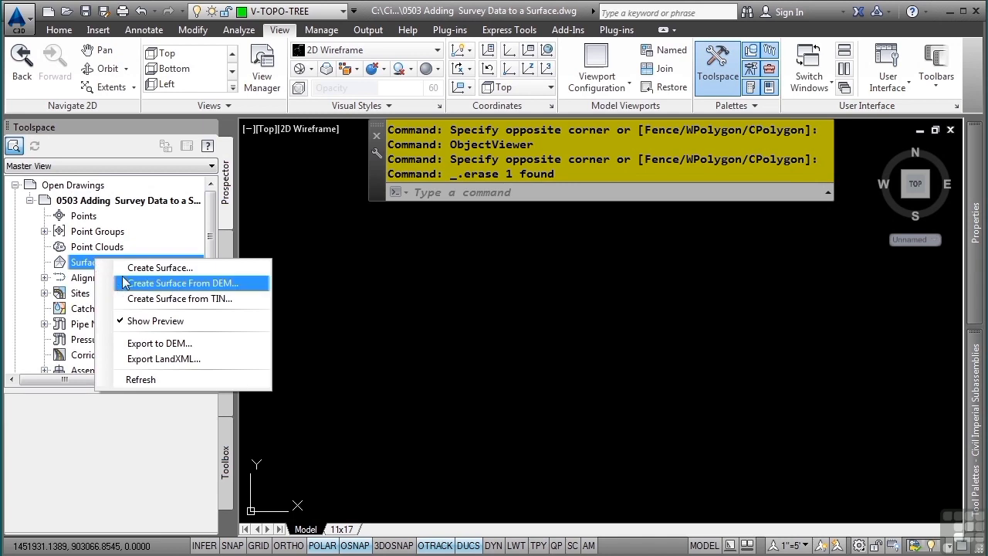
pyautogui.click(147, 268)
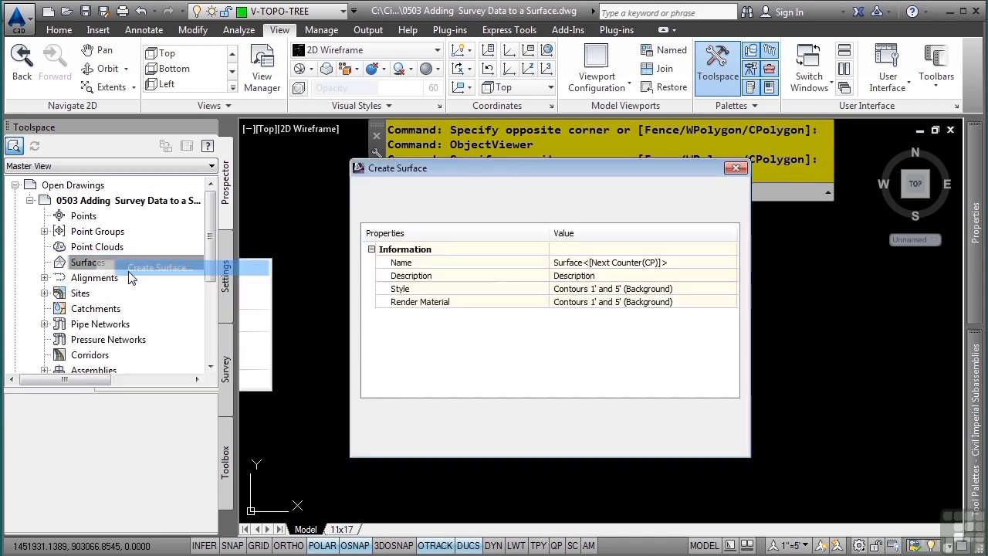
pyautogui.click(614, 262)
pyautogui.write('EG')
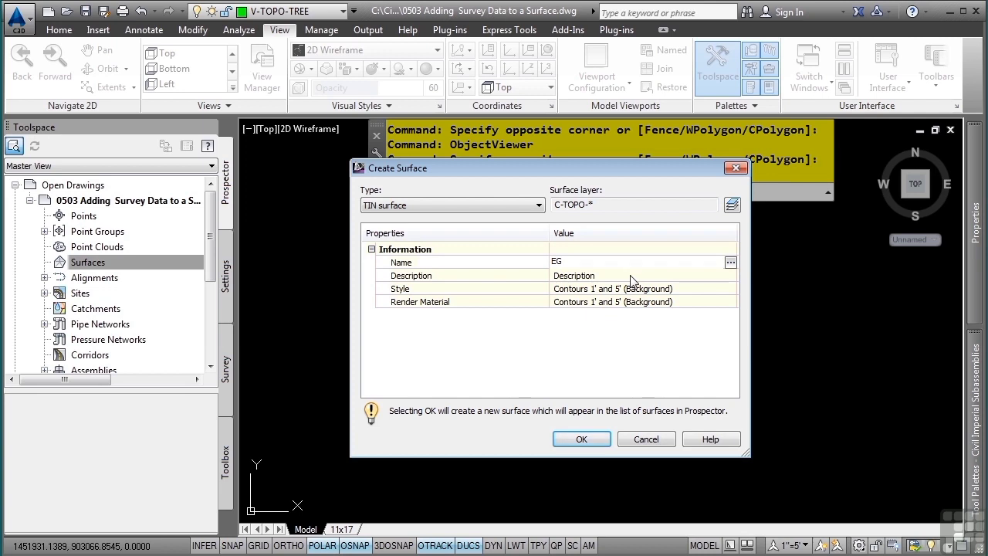
pyautogui.press('Return')
pyautogui.click(627, 276)
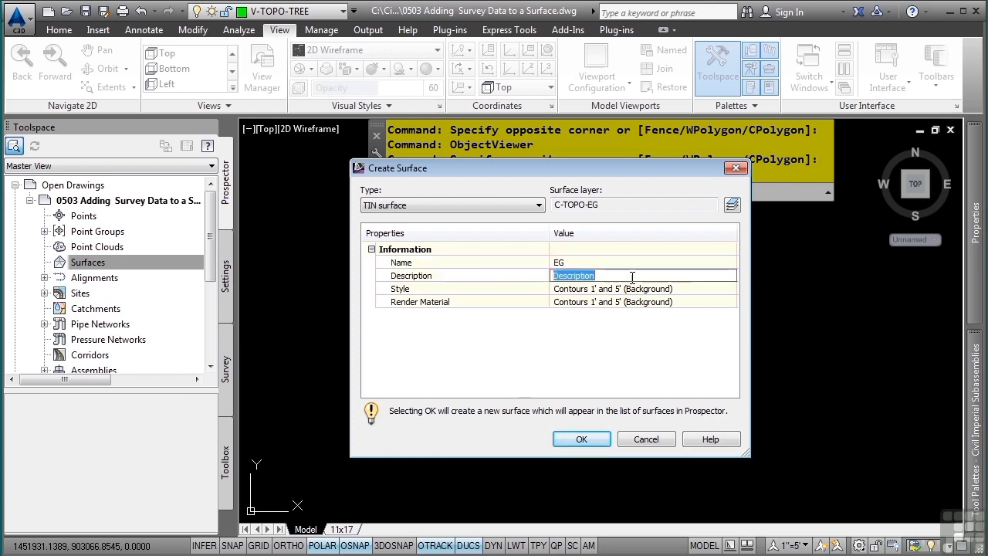
pyautogui.press('Return')
# Review the surface styles available for the new EG surface
pyautogui.click(643, 290)
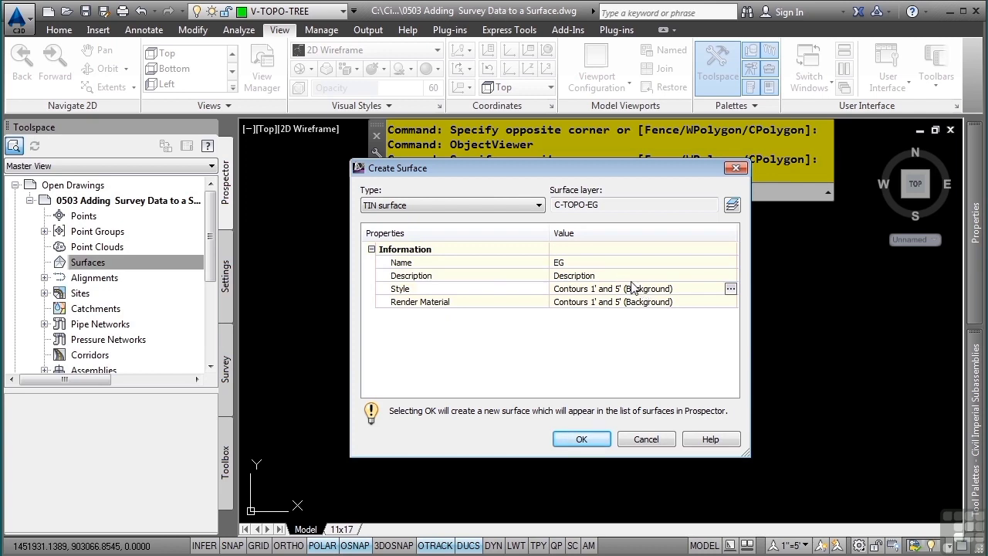
pyautogui.click(731, 289)
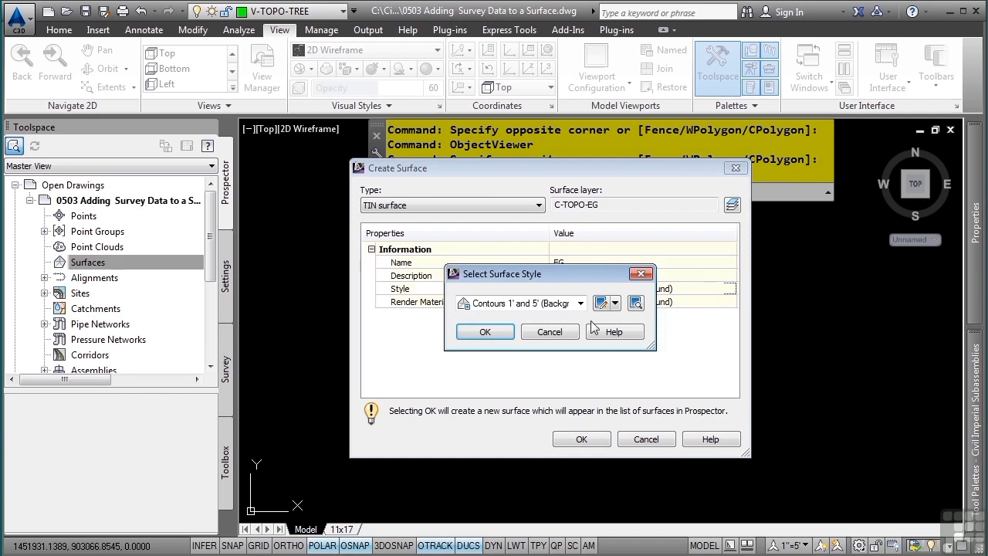
pyautogui.click(573, 304)
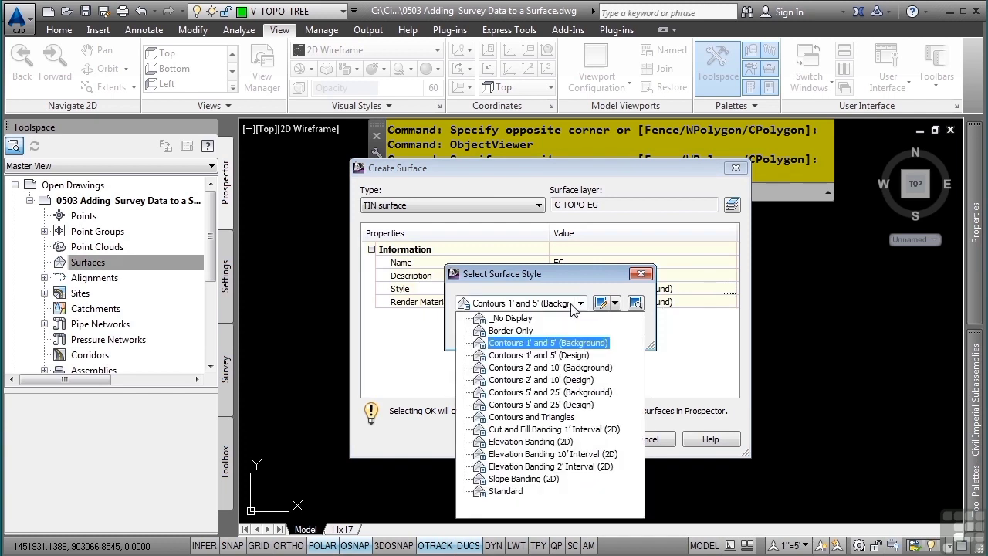
pyautogui.click(548, 342)
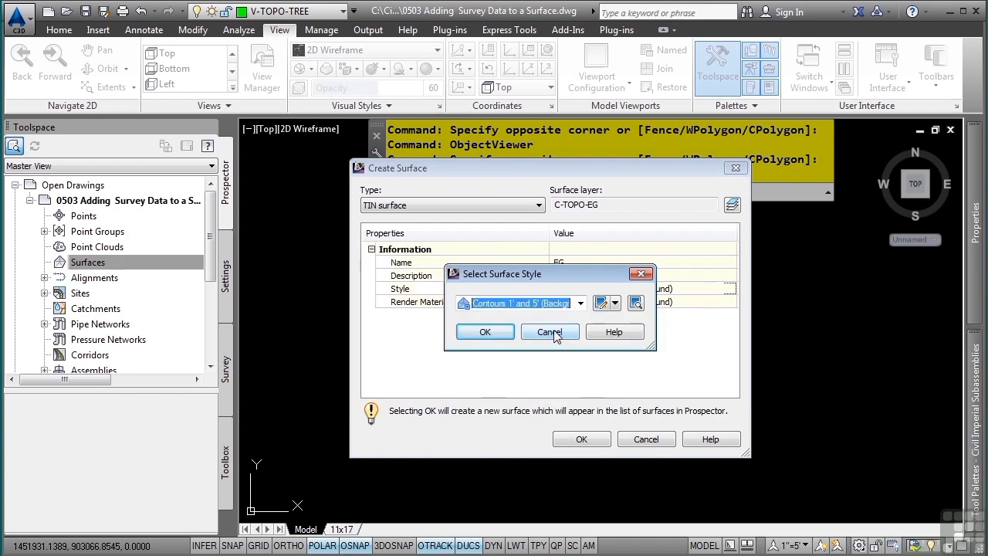
pyautogui.click(550, 332)
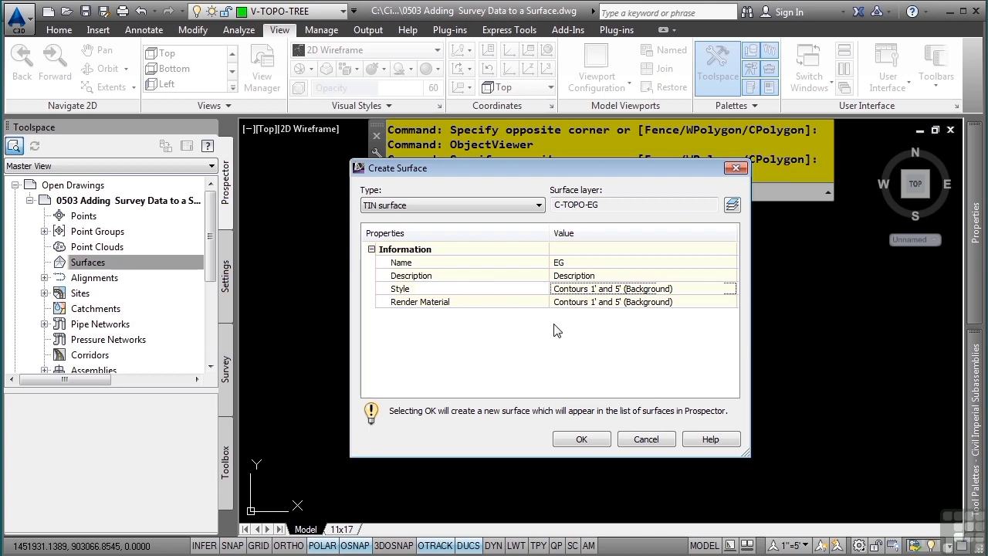
# Create the EG surface and expand it in the Surfaces collection to show its contents
pyautogui.click(584, 439)
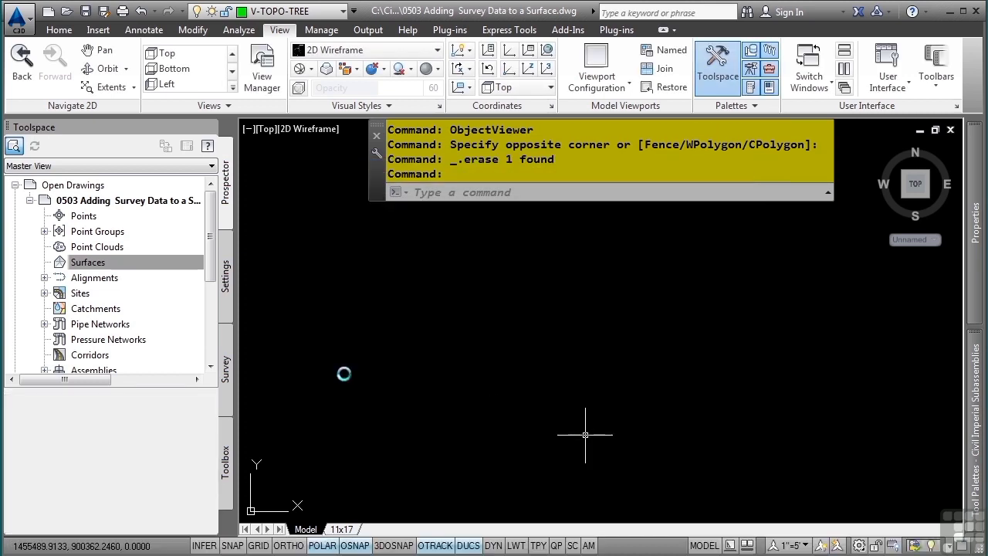
pyautogui.click(45, 263)
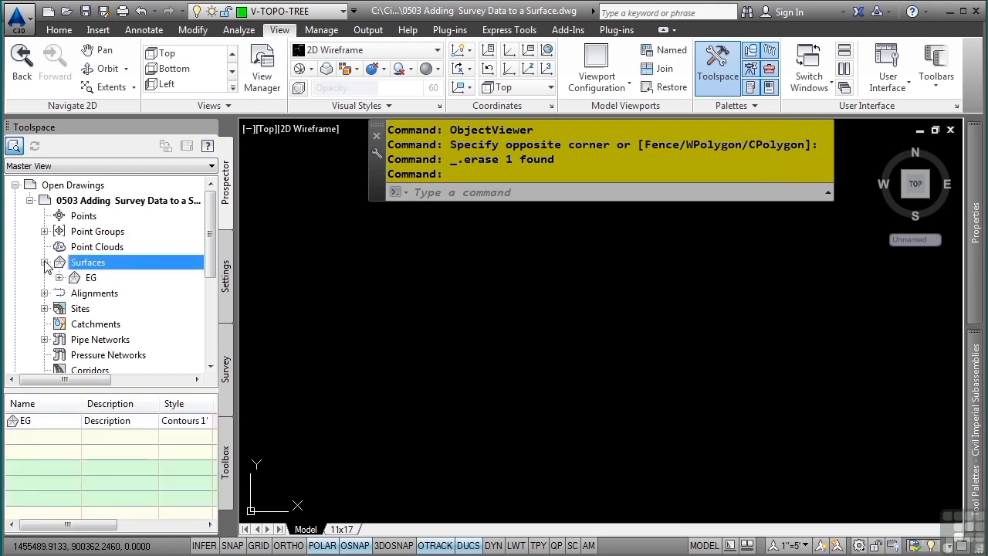
pyautogui.click(59, 278)
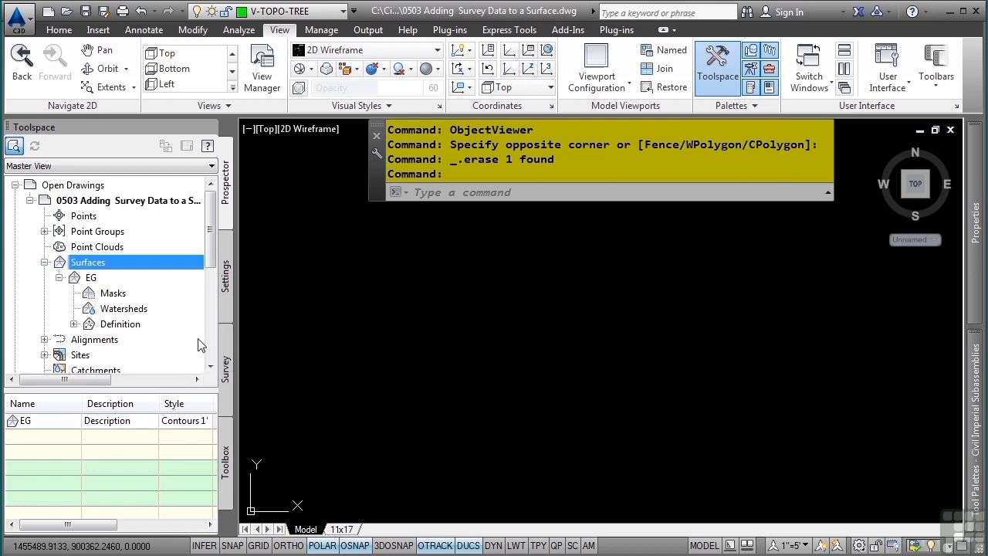
# Open the Proj1 survey database for editing
pyautogui.click(227, 376)
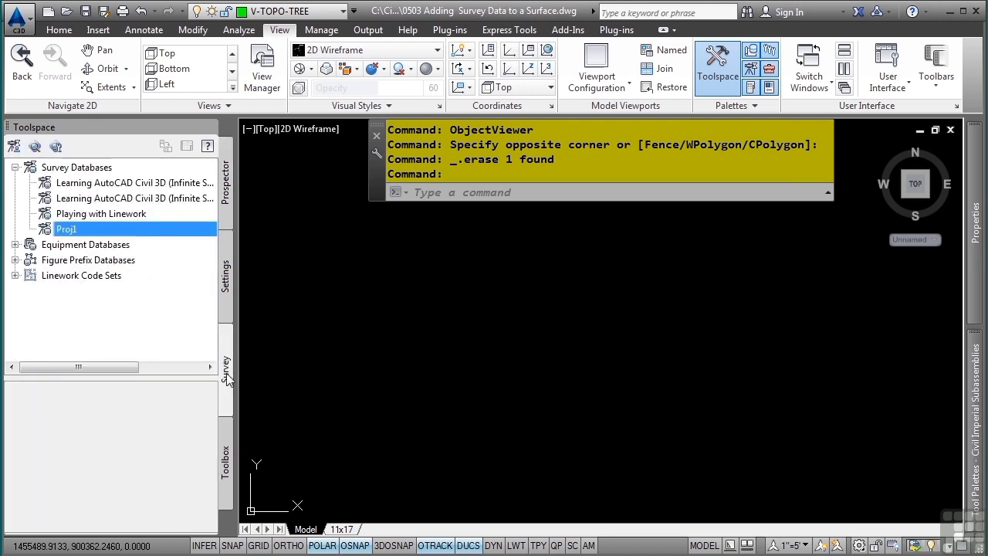
pyautogui.rightClick(103, 232)
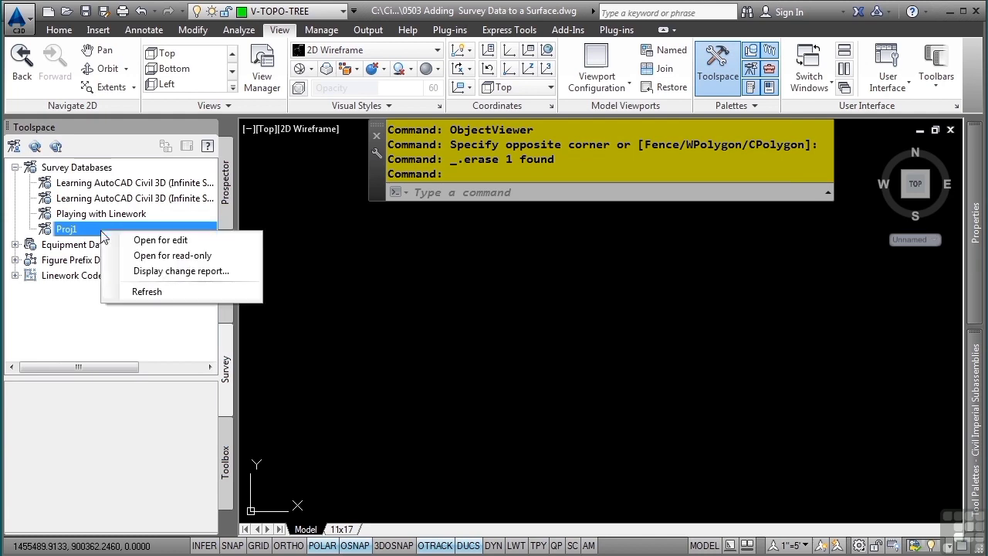
pyautogui.click(154, 241)
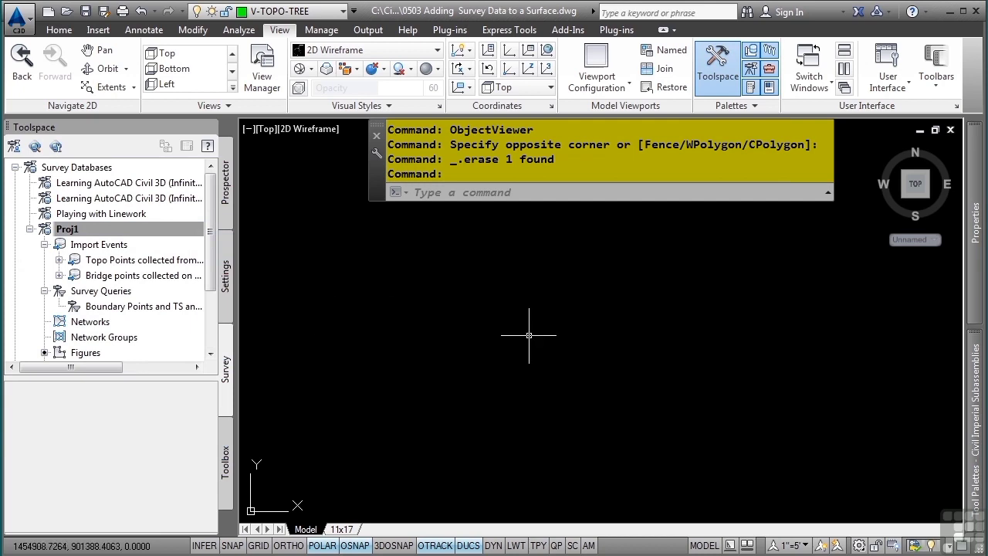
# Insert all of Proj1's import events into the drawing and zoom to the extents
pyautogui.rightClick(109, 247)
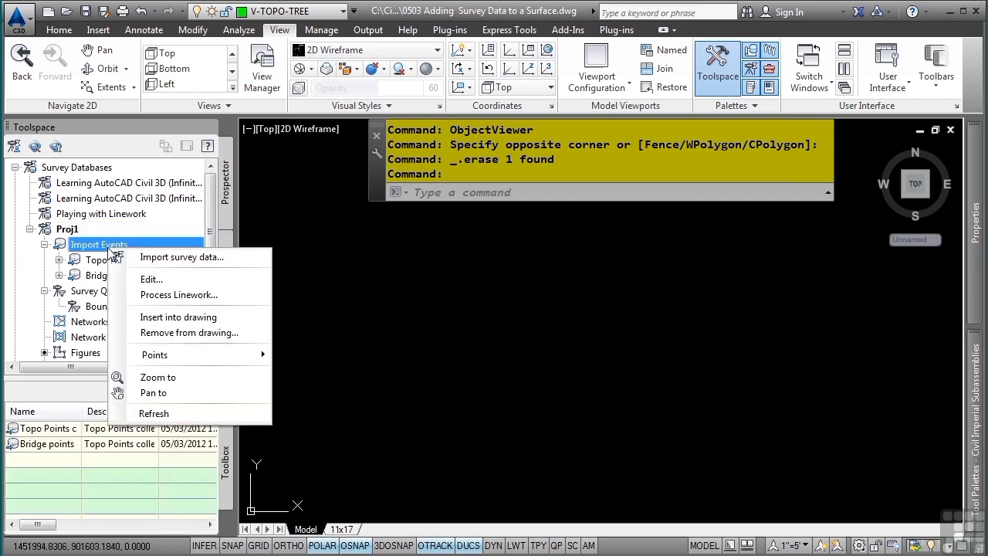
pyautogui.click(185, 318)
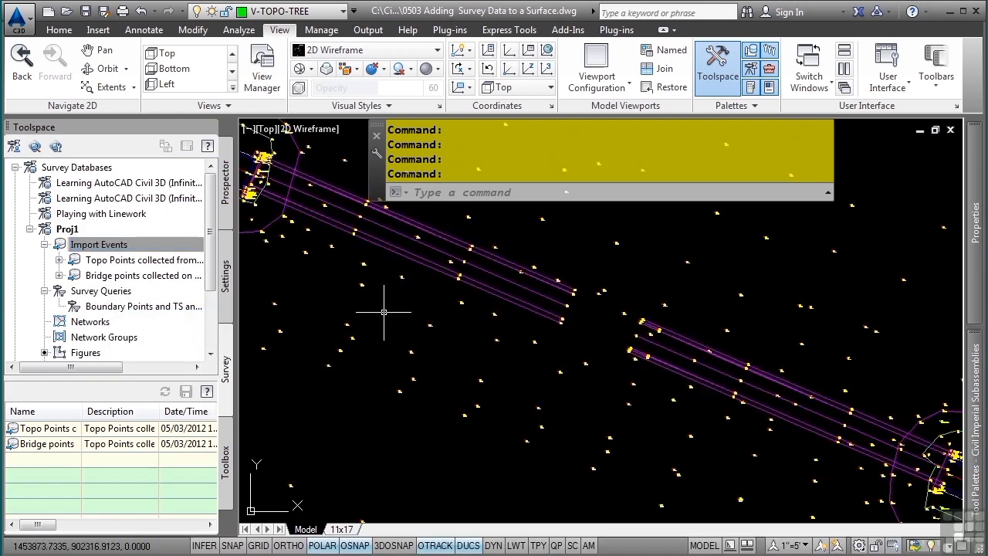
pyautogui.click(108, 246)
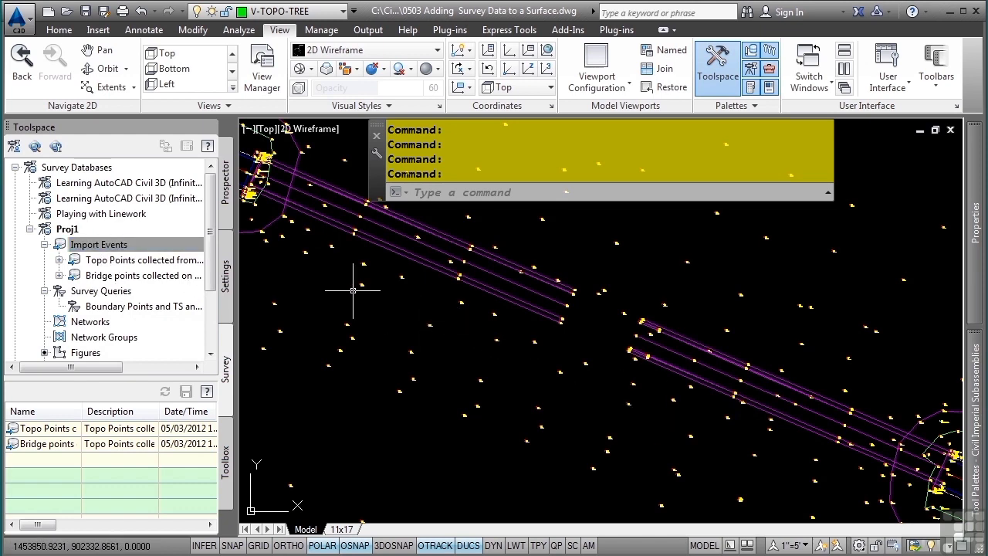
pyautogui.middleClick(603, 394)
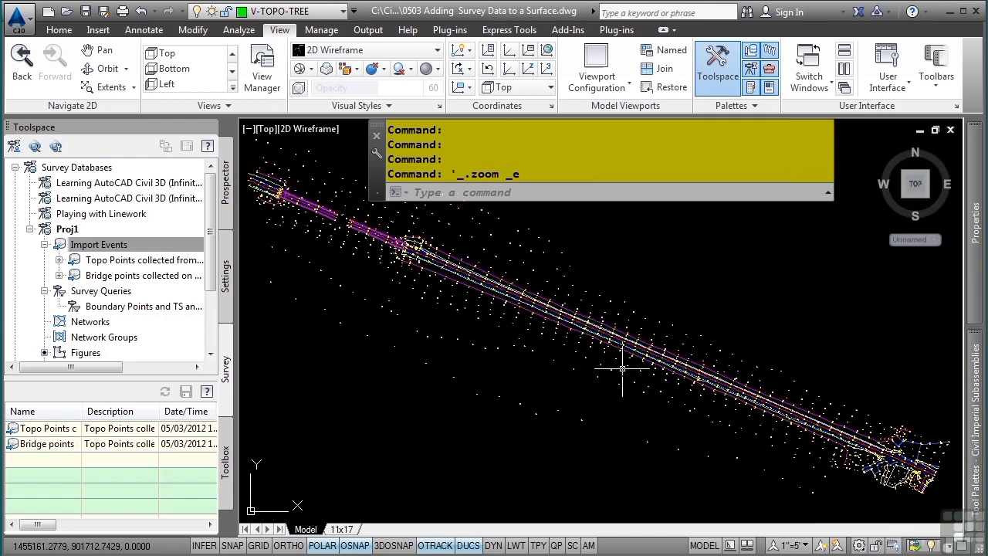
# Start creating breaklines from the Proj1 survey figures and exclude STONE1, STONE2 and STONE3
pyautogui.scroll(-1, 147, 298)
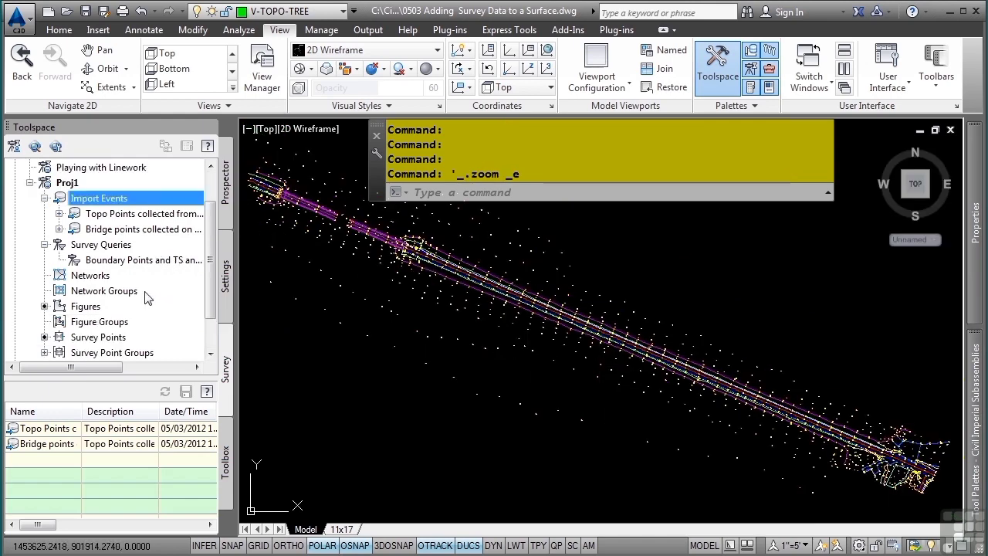
pyautogui.scroll(-1, 148, 299)
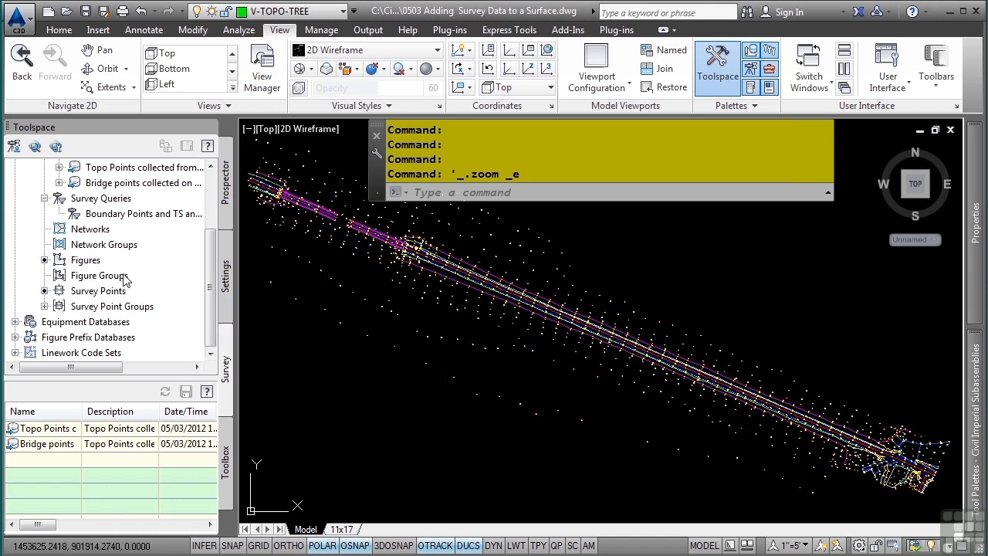
pyautogui.rightClick(81, 260)
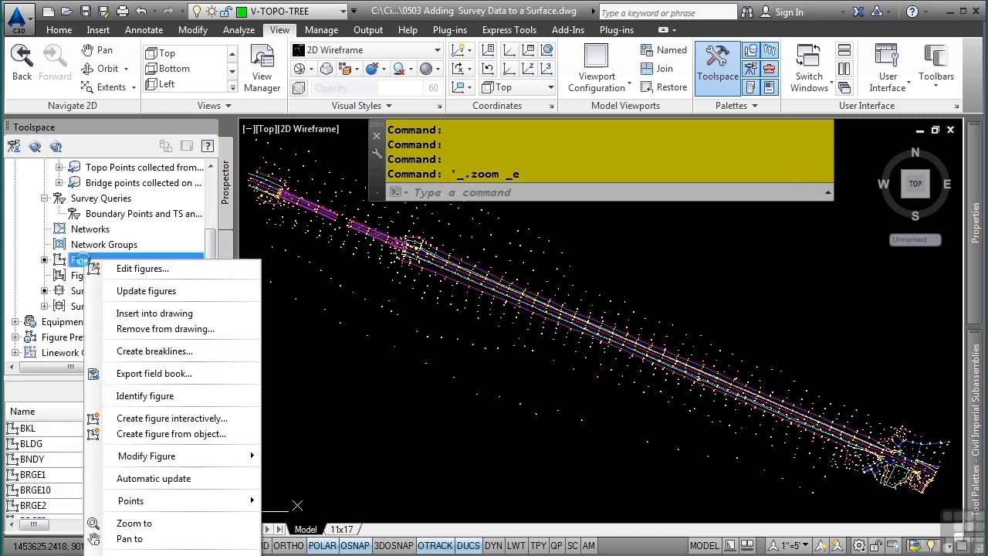
pyautogui.click(205, 352)
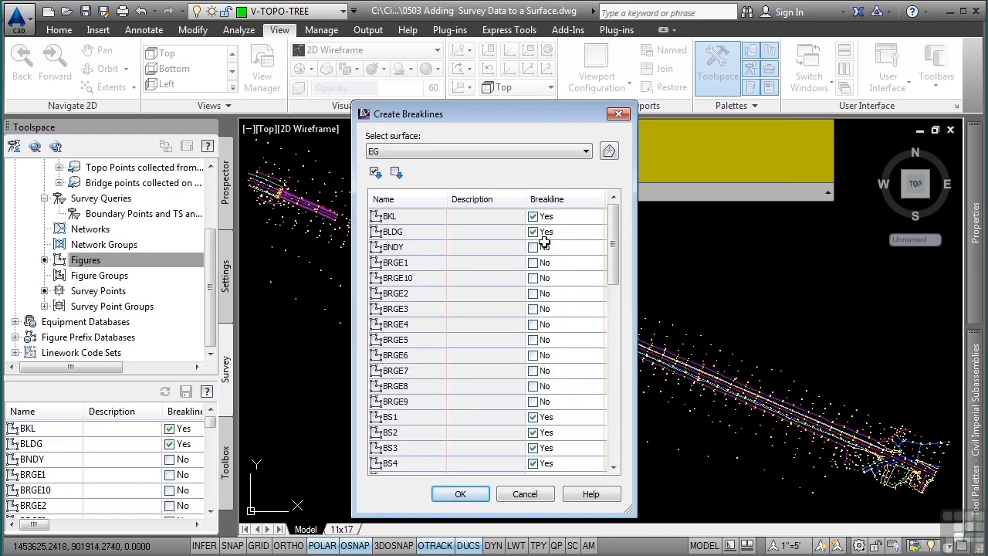
pyautogui.moveTo(611, 247); pyautogui.dragTo(581, 405)
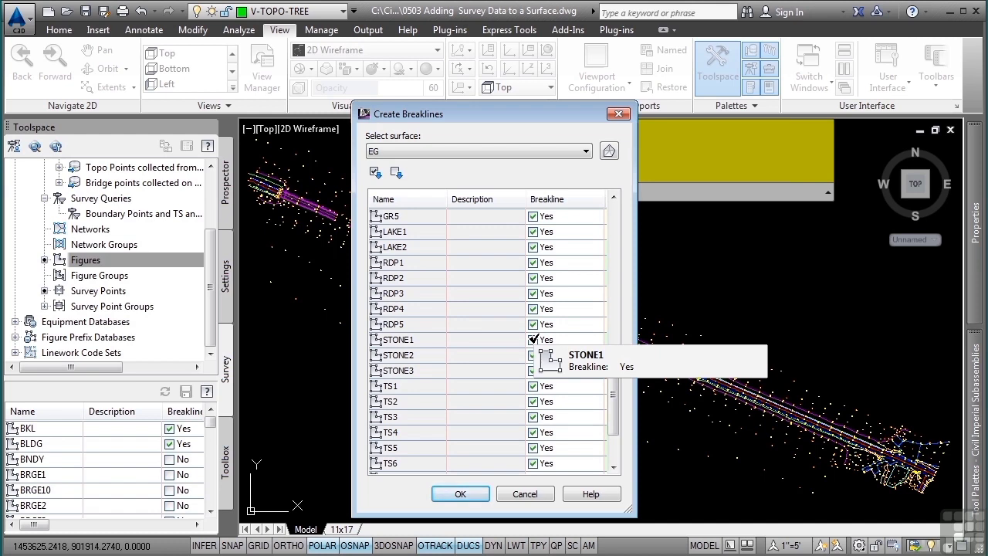
pyautogui.click(533, 340)
pyautogui.click(533, 356)
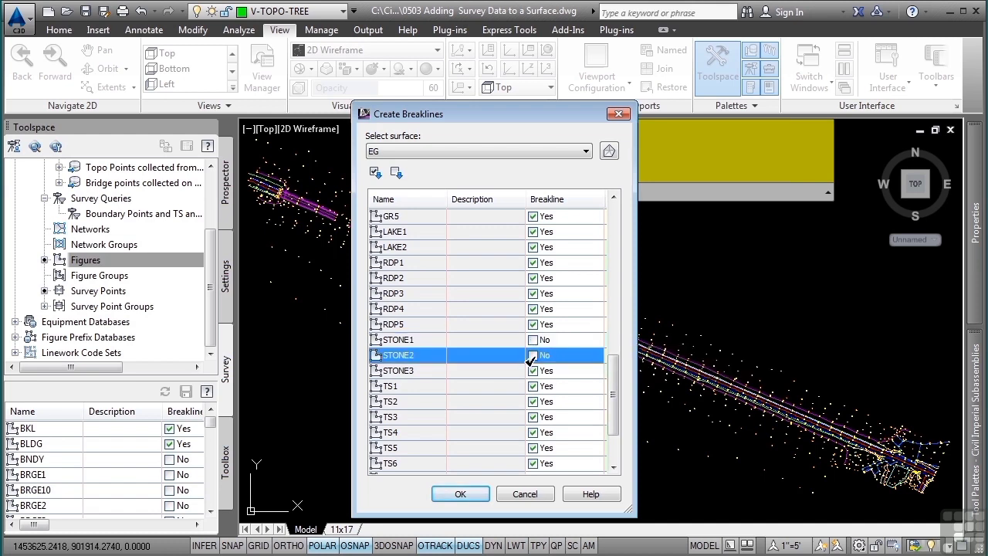
pyautogui.click(532, 371)
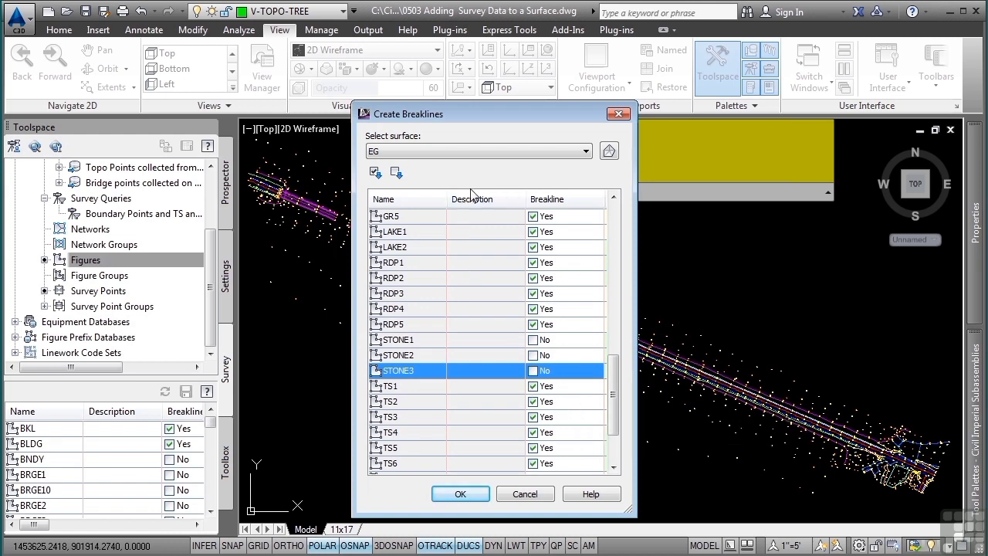
# Add the selected survey figures to the EG surface as Standard breaklines with the description "Breaklines from Survey Data"
pyautogui.click(481, 152)
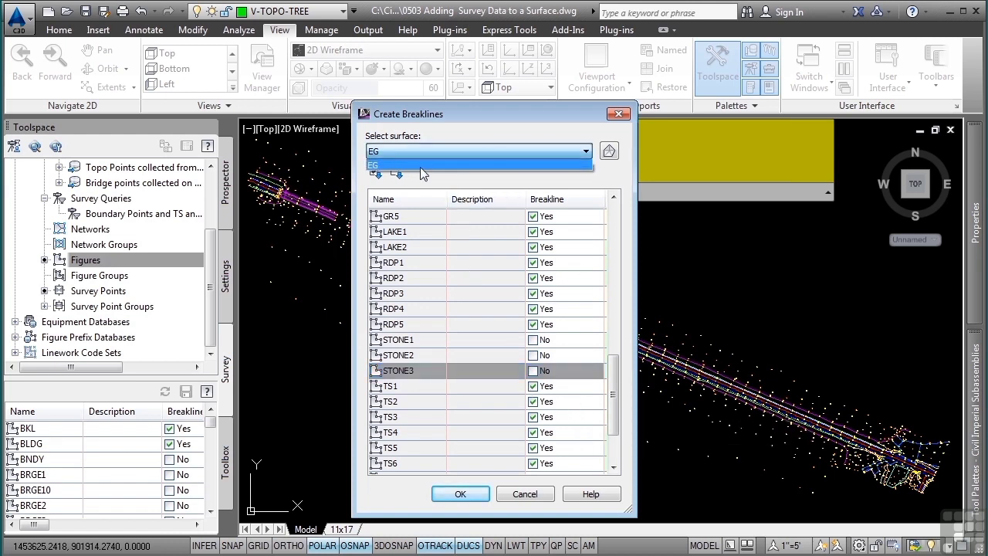
pyautogui.click(495, 146)
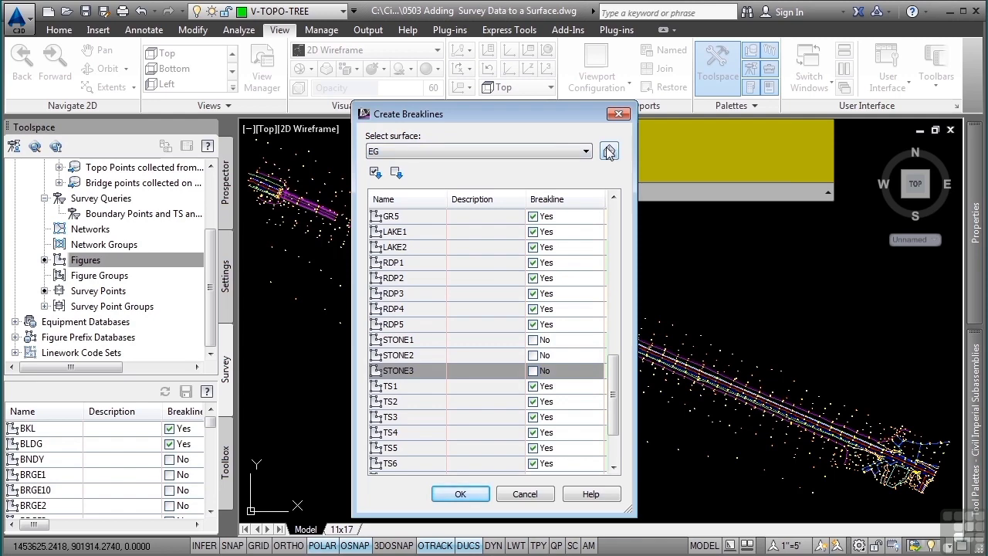
pyautogui.click(457, 492)
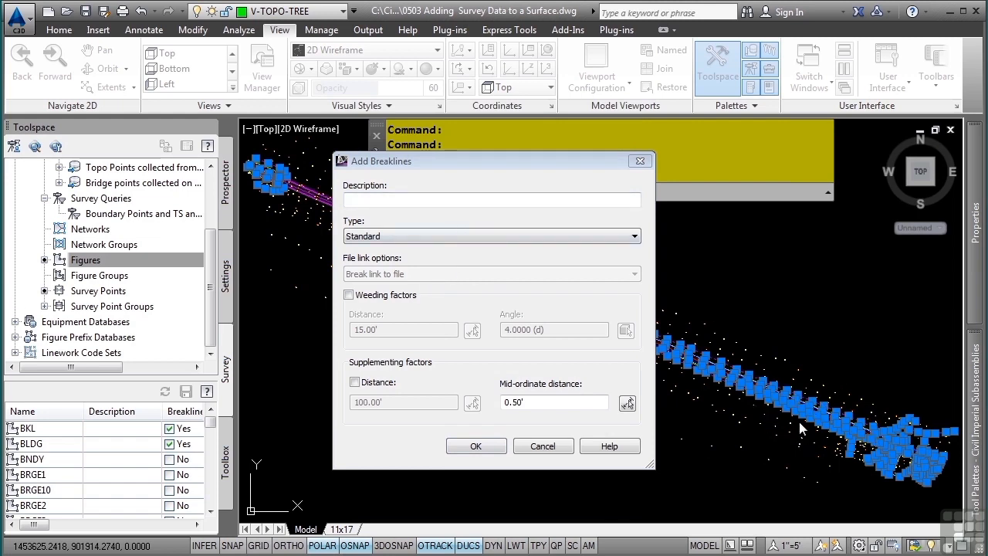
pyautogui.click(494, 199)
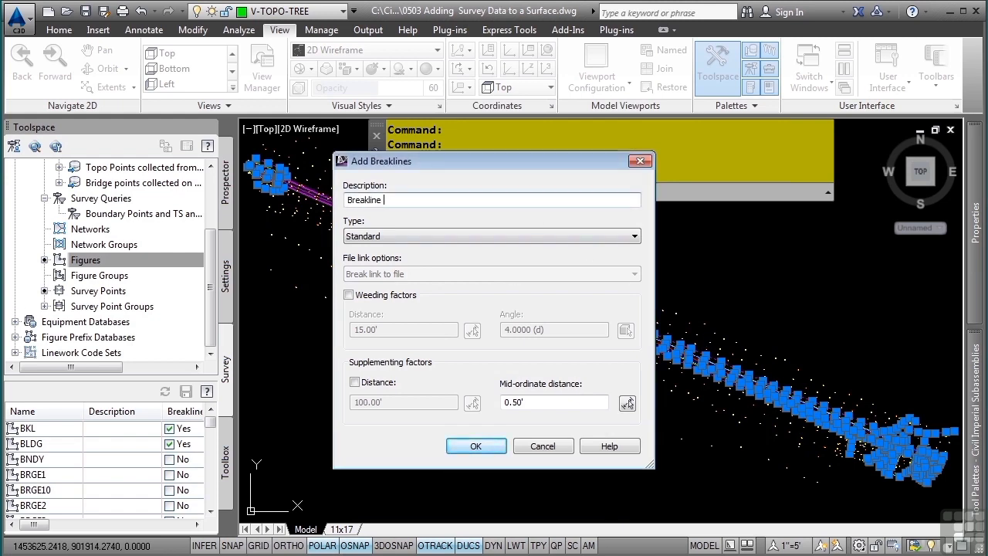
pyautogui.write('Breaklines from Survey Data')
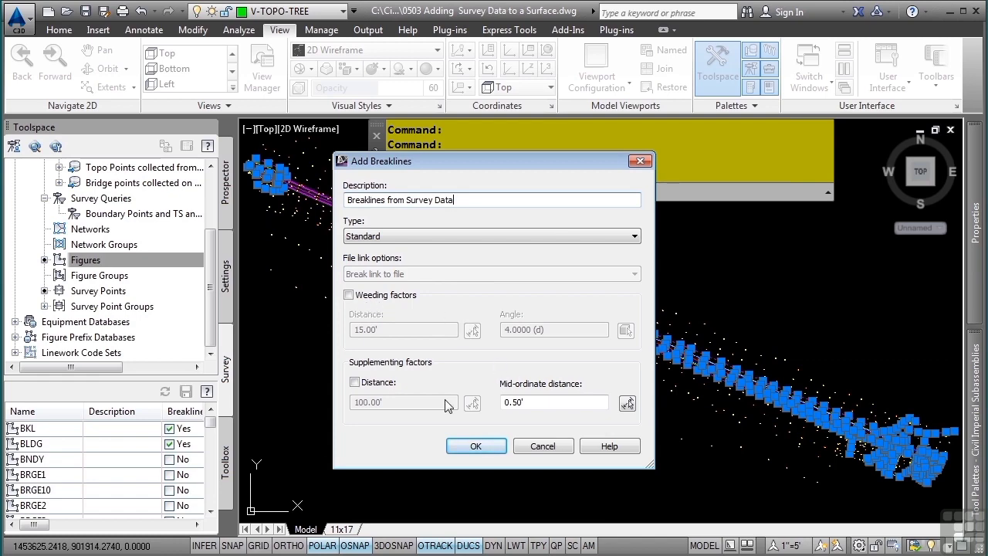
pyautogui.click(487, 444)
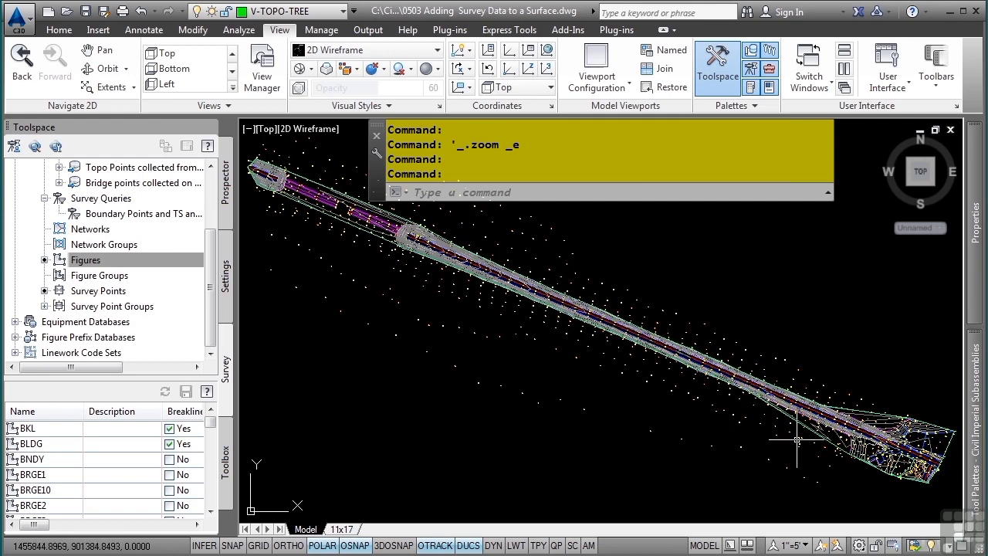
# Update all out-of-date point groups in the drawing
pyautogui.scroll(5, 798, 440)
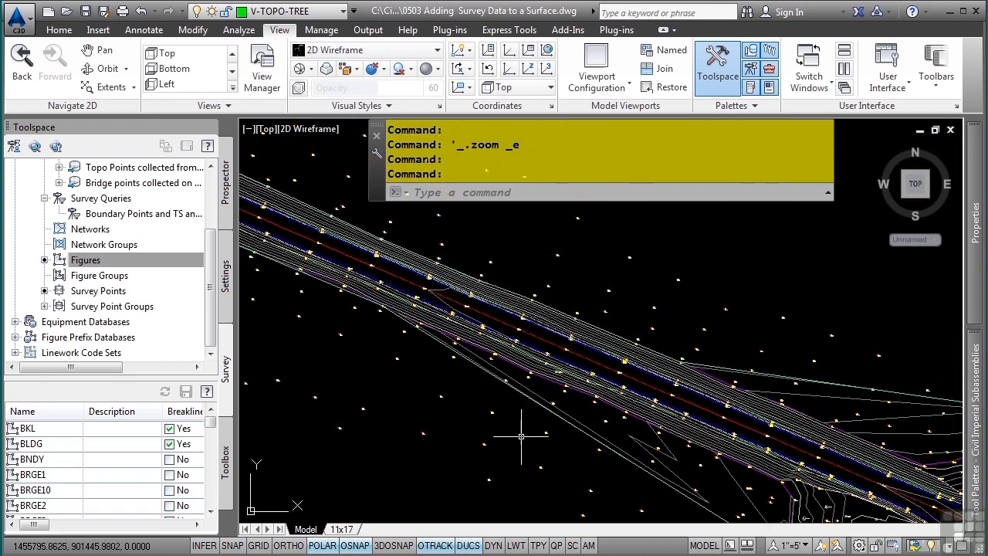
pyautogui.middleClick(521, 423)
pyautogui.middleClick(521, 423)
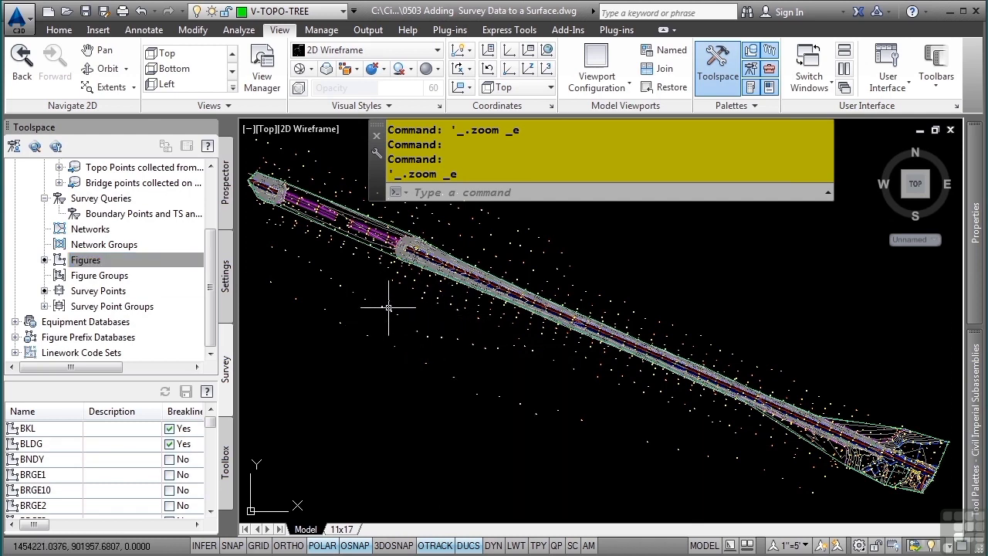
pyautogui.click(178, 266)
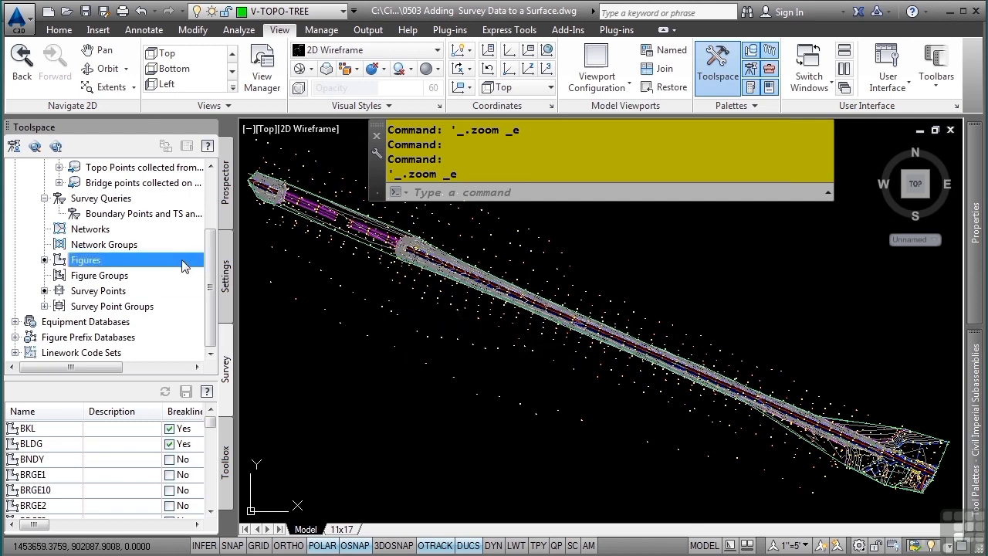
pyautogui.click(225, 217)
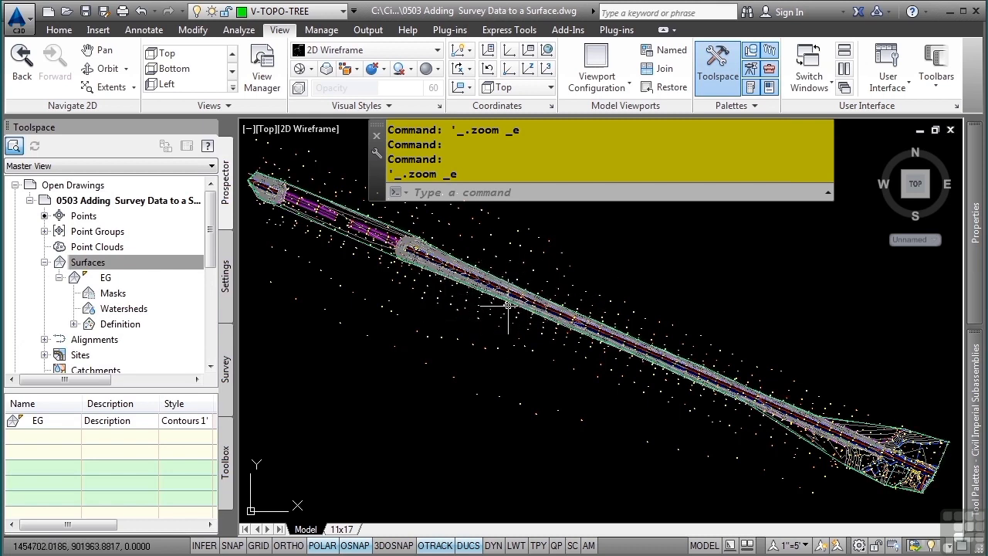
pyautogui.click(44, 231)
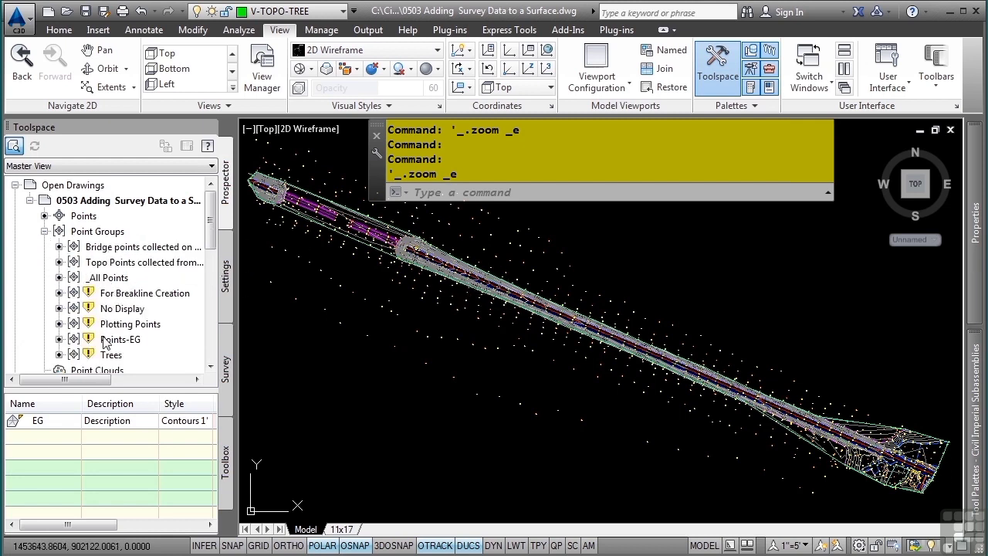
pyautogui.rightClick(92, 231)
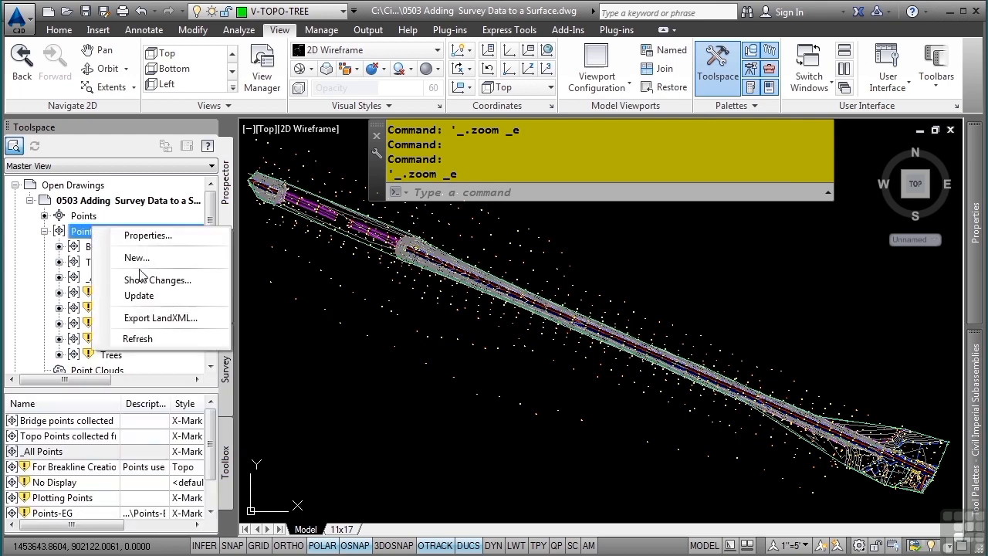
pyautogui.click(139, 295)
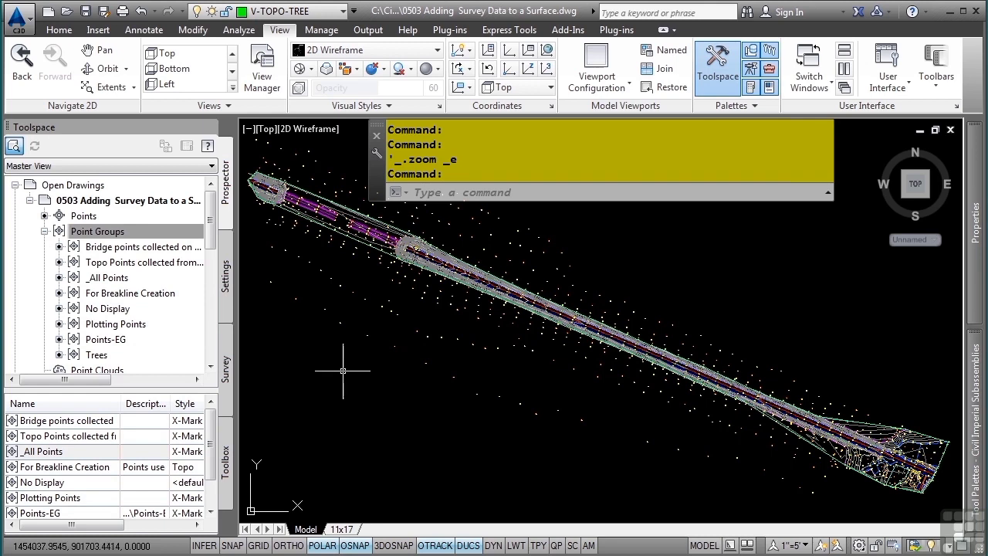
# Review the raw description filters that determine which points the Points-EG point group includes
pyautogui.rightClick(103, 339)
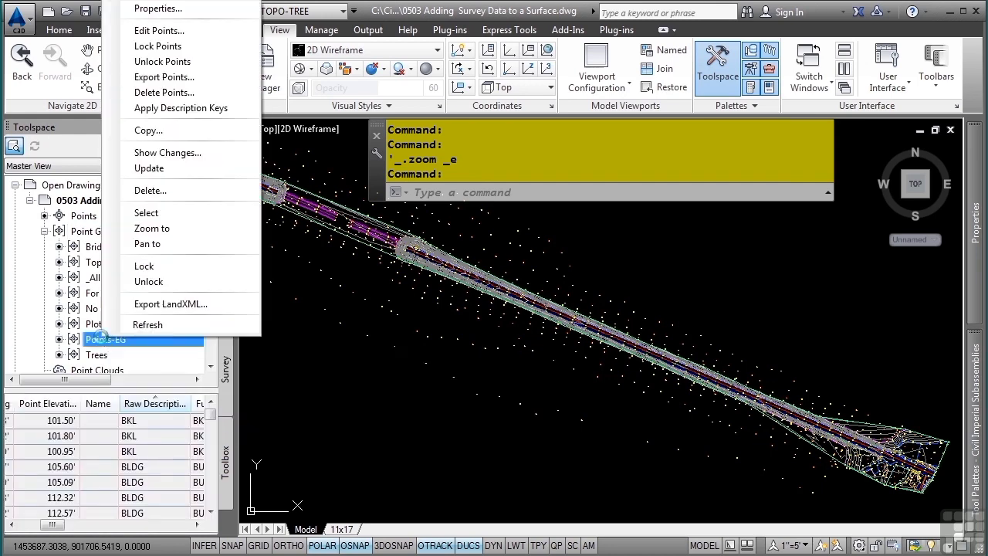
pyautogui.click(162, 8)
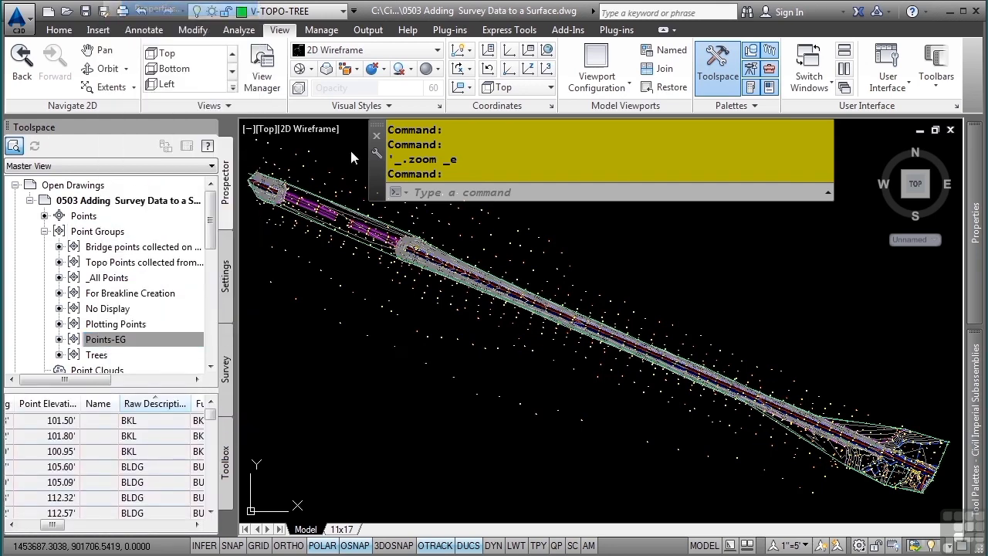
pyautogui.click(407, 140)
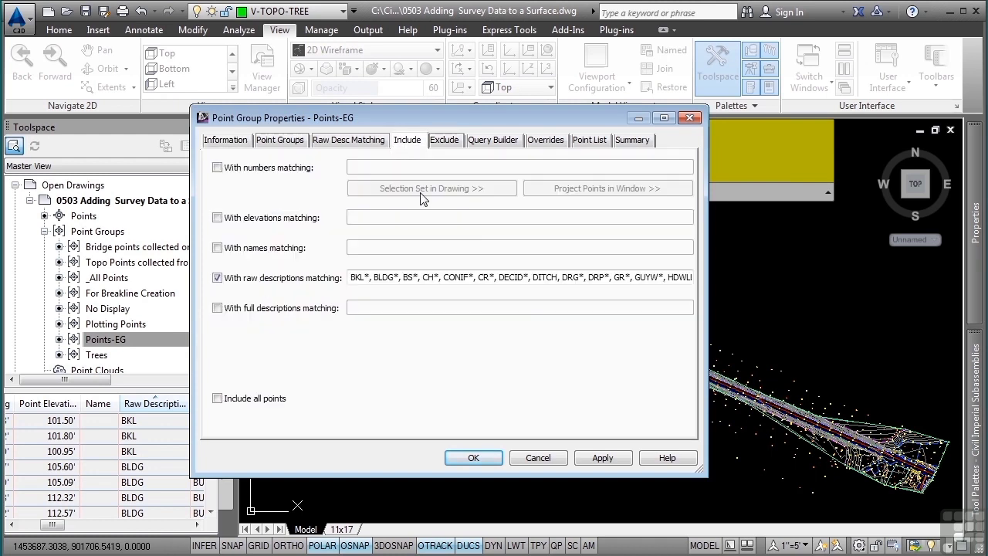
pyautogui.moveTo(701, 469); pyautogui.dragTo(933, 473)
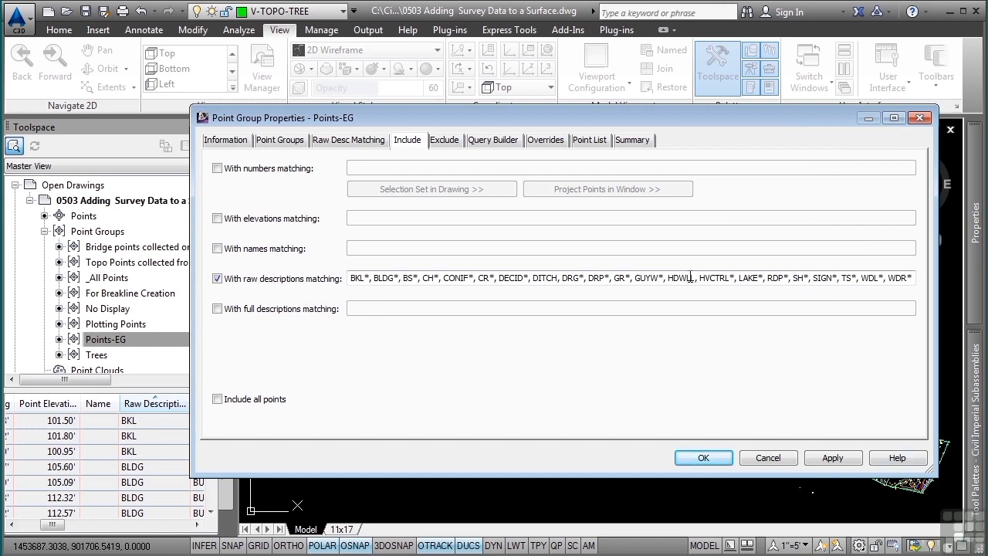
pyautogui.click(901, 285)
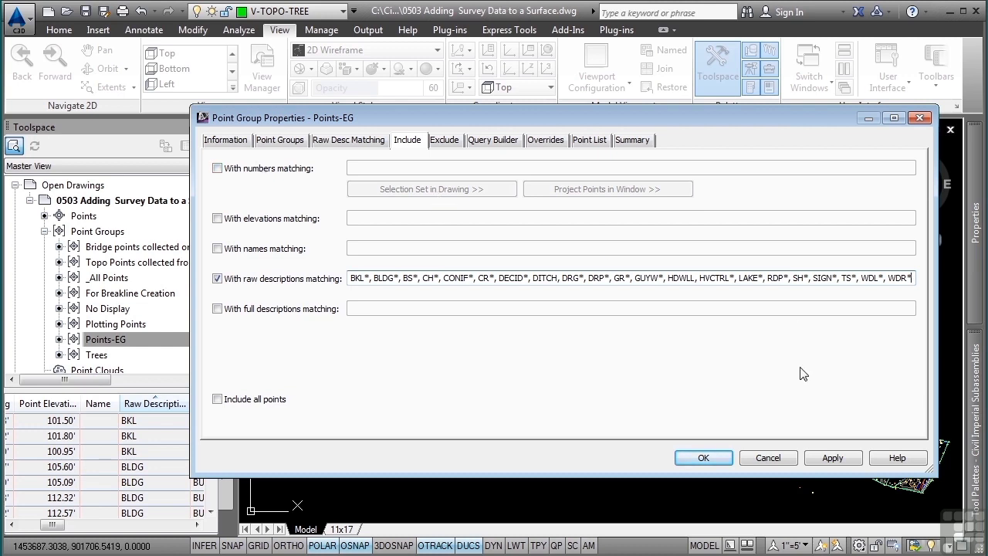
pyautogui.click(703, 458)
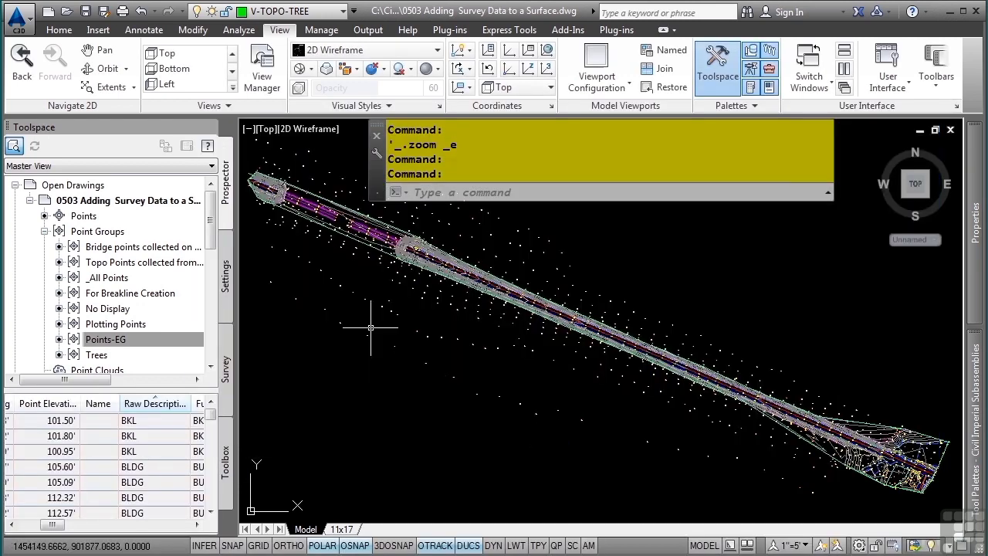
# Add the Points-EG point group to the EG surface definition
pyautogui.click(44, 230)
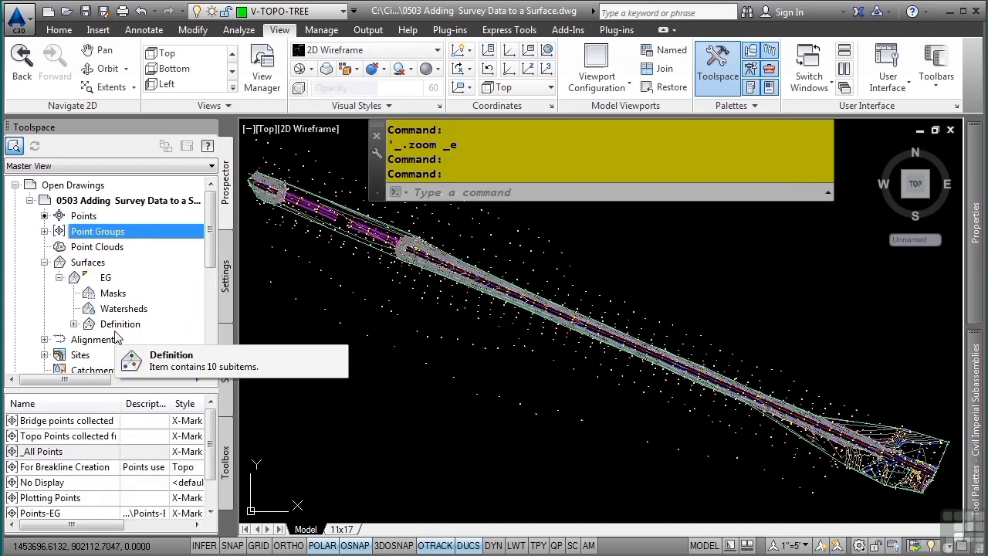
pyautogui.click(74, 324)
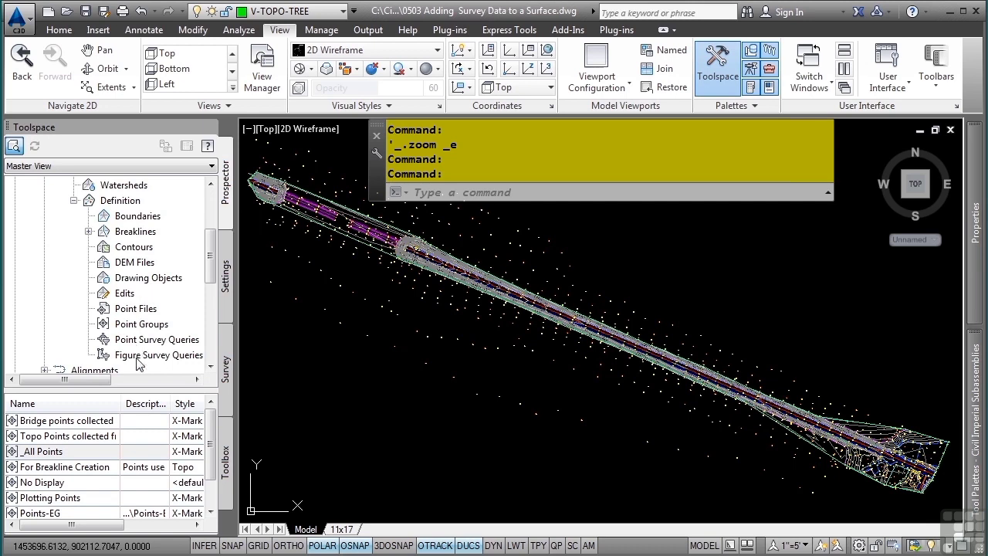
pyautogui.click(122, 325)
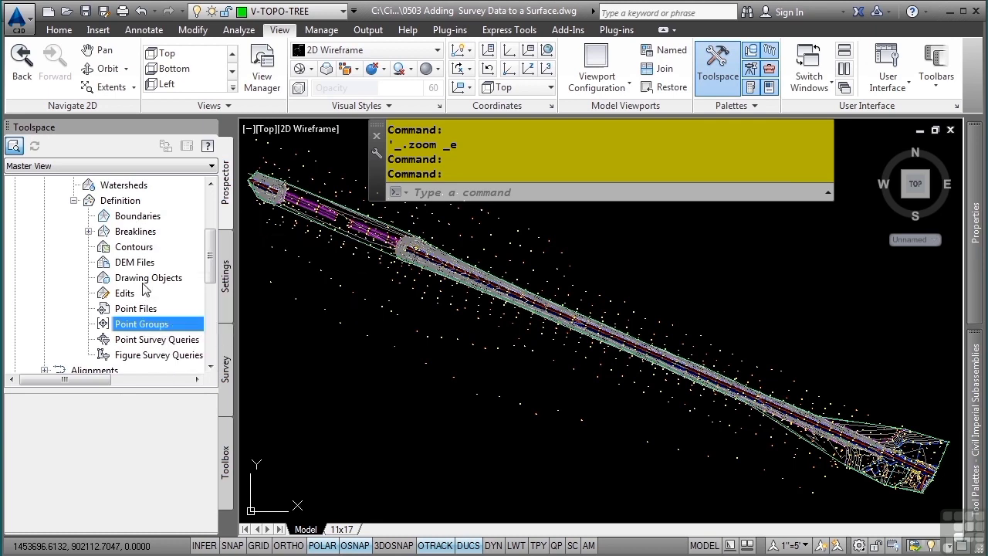
pyautogui.rightClick(135, 327)
pyautogui.click(189, 344)
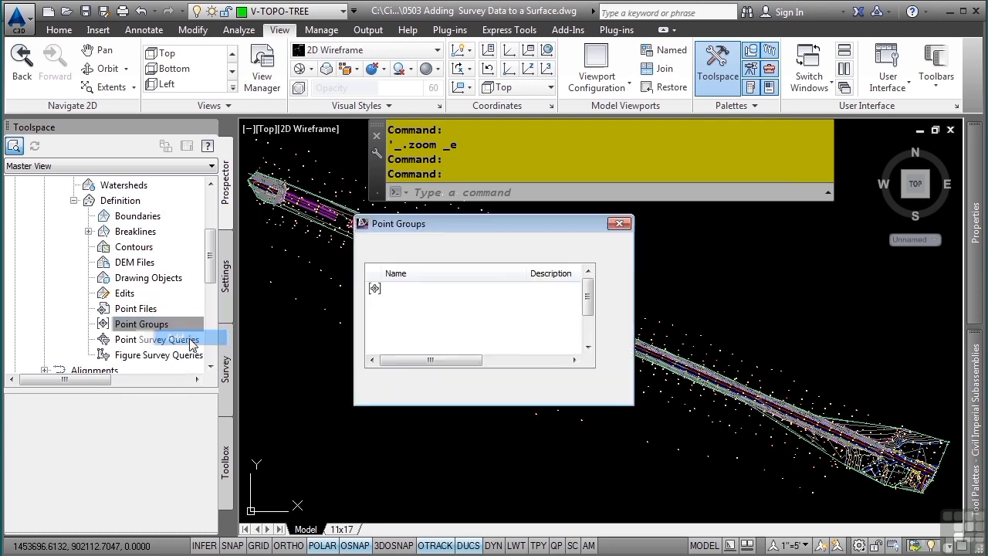
pyautogui.moveTo(588, 322); pyautogui.dragTo(588, 345)
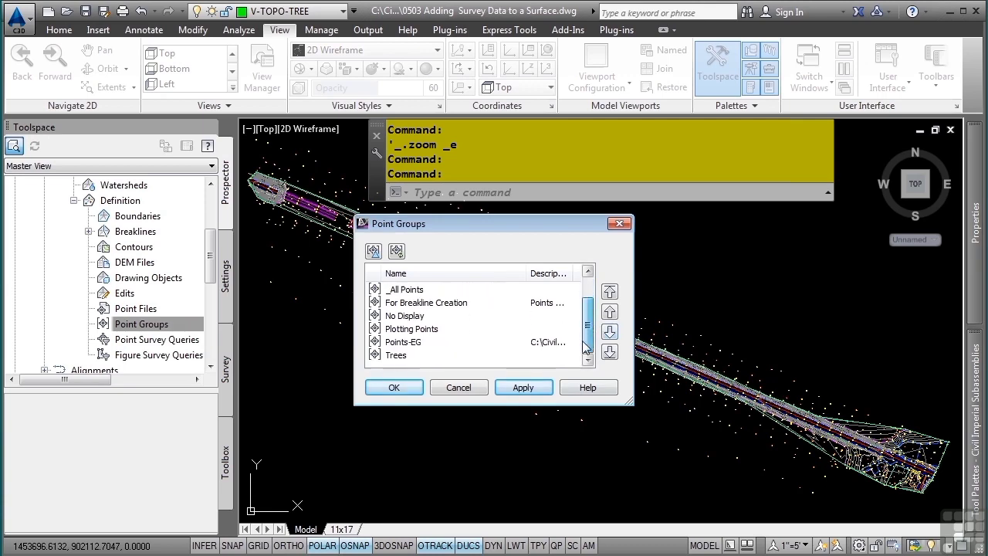
pyautogui.click(417, 344)
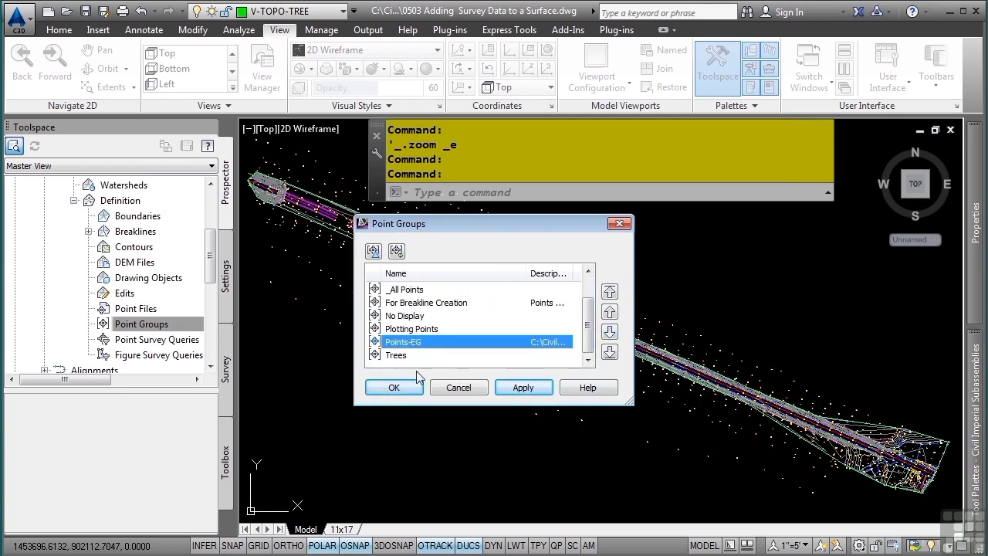
pyautogui.click(394, 390)
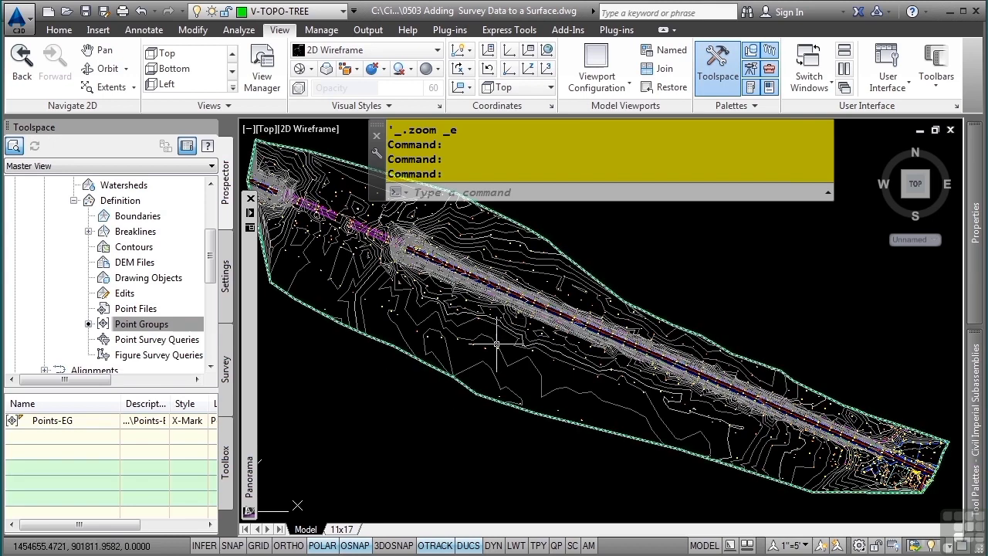
# Open the EG surface in the Object Viewer and orbit it into a tilted 3D view
pyautogui.moveTo(497, 343)
pyautogui.click(487, 323)
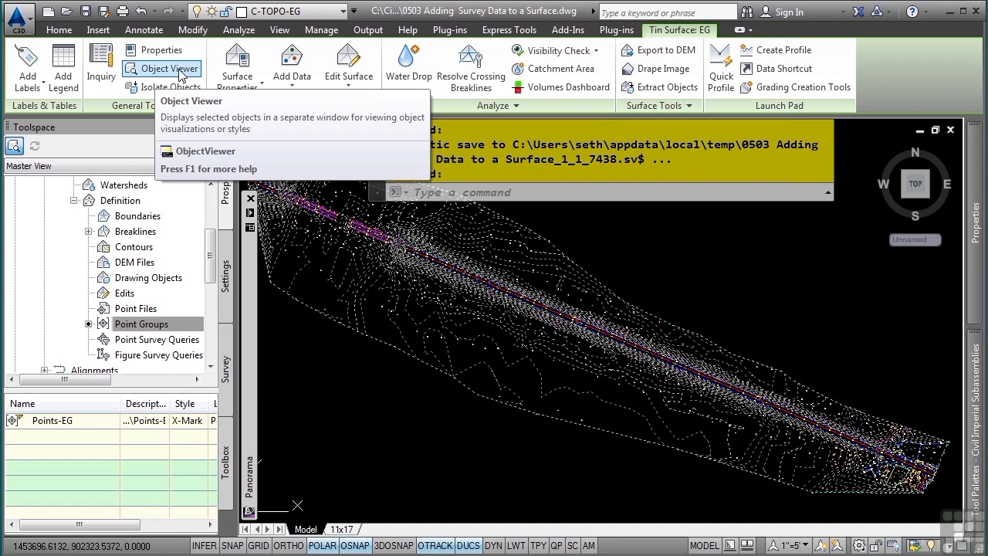
pyautogui.click(166, 71)
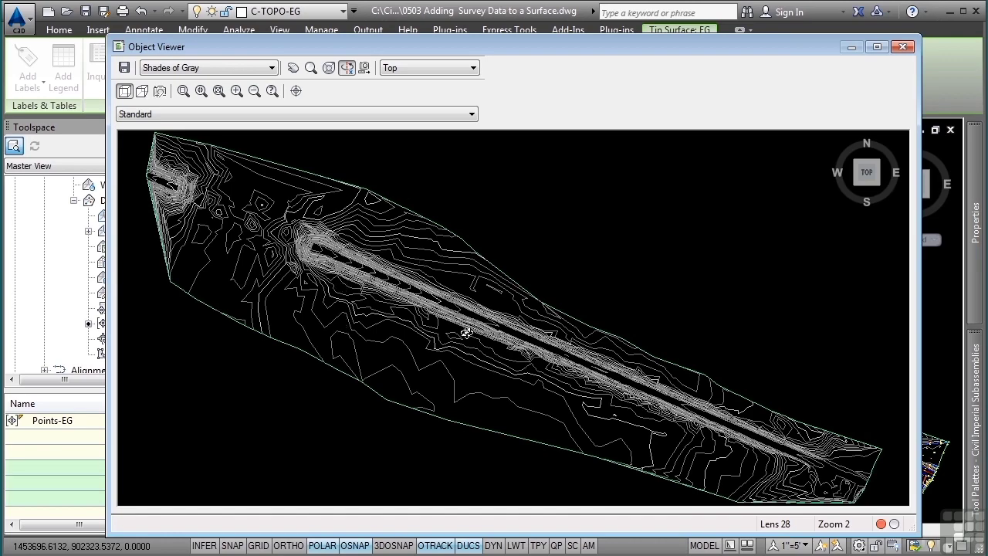
pyautogui.moveTo(431, 413)
pyautogui.mouseDown()
pyautogui.moveTo(481, 368)
pyautogui.moveTo(408, 265)
pyautogui.moveTo(379, 242)
pyautogui.moveTo(488, 310)
pyautogui.mouseUp()
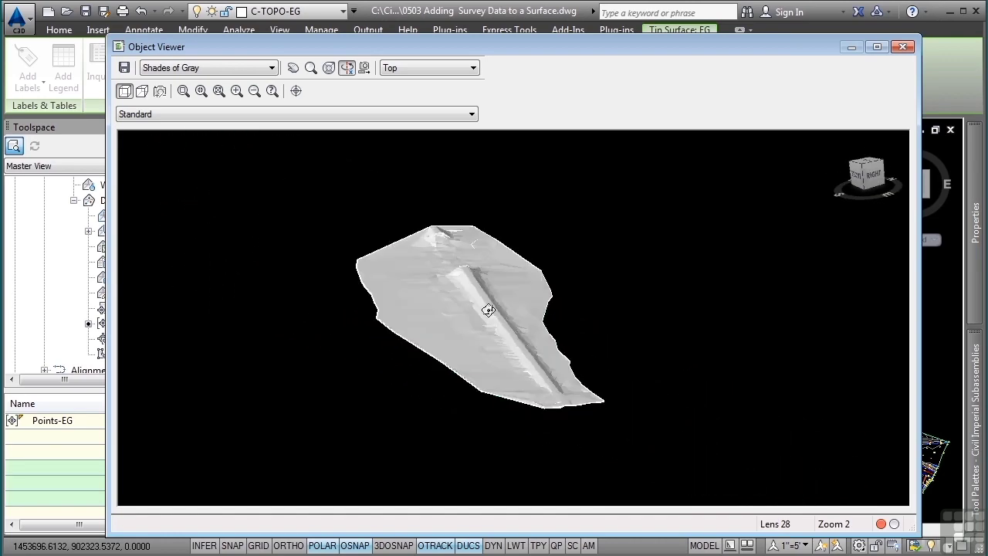
# Show the surface in the 3dWireframe visual style, switch back to Shades of Gray, and examine the raised roadway from another angle
pyautogui.click(262, 69)
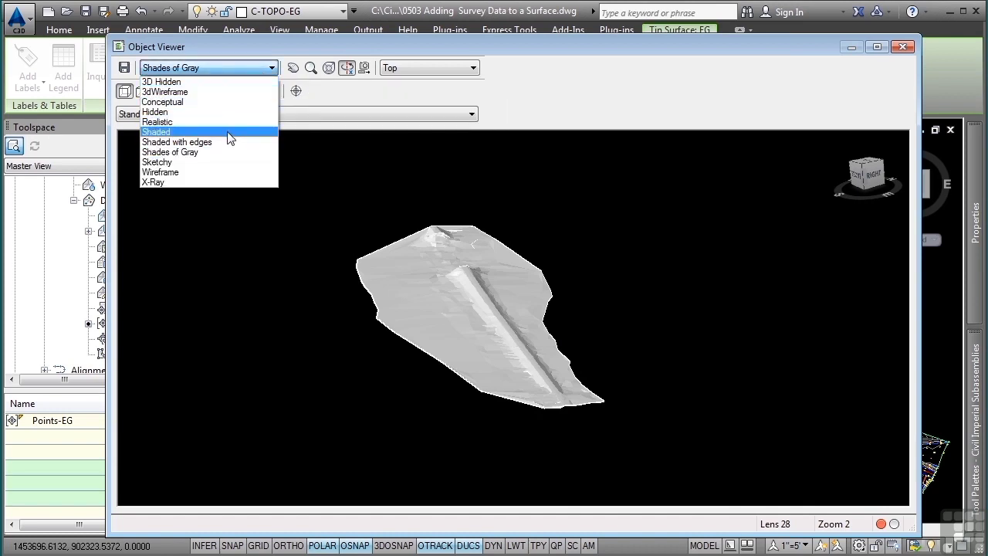
pyautogui.click(200, 94)
pyautogui.click(202, 73)
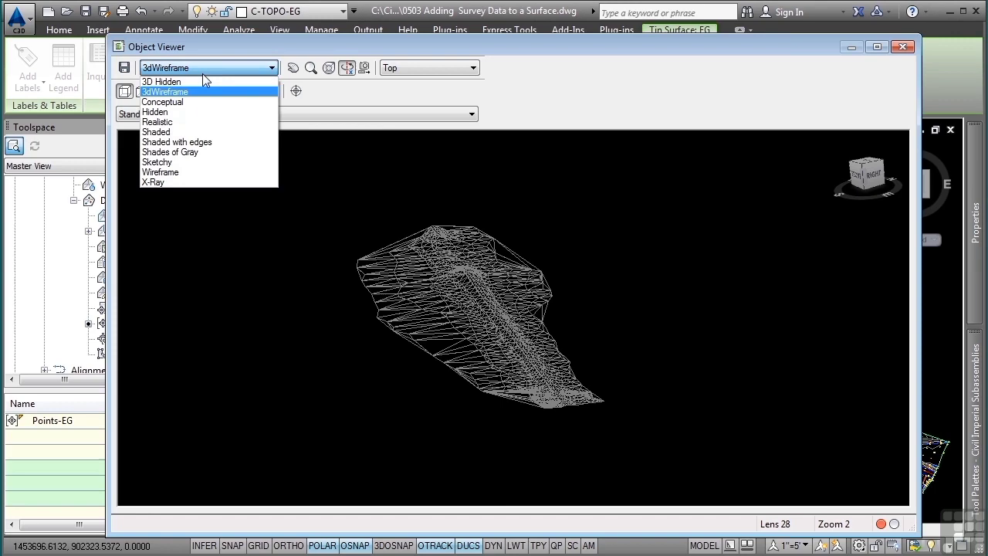
pyautogui.click(198, 148)
pyautogui.moveTo(481, 366); pyautogui.dragTo(452, 360)
pyautogui.scroll(5, 452, 358)
pyautogui.scroll(-2, 379, 302)
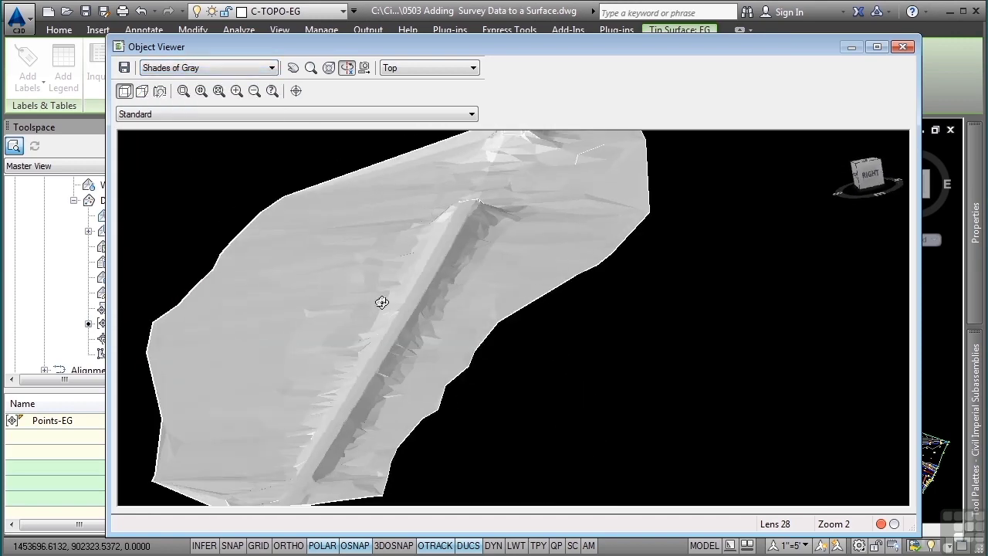
pyautogui.moveTo(379, 302)
pyautogui.mouseDown()
pyautogui.moveTo(400, 281)
pyautogui.moveTo(397, 294)
pyautogui.mouseUp()
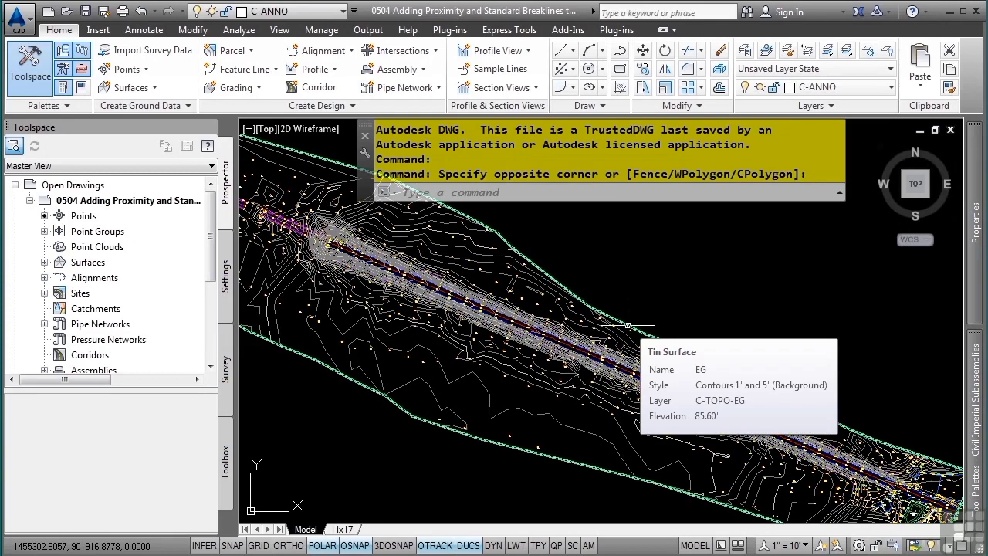
# Turn on automatic rebuilding for the EG surface
pyautogui.middleClick(628, 324)
pyautogui.middleClick(628, 324)
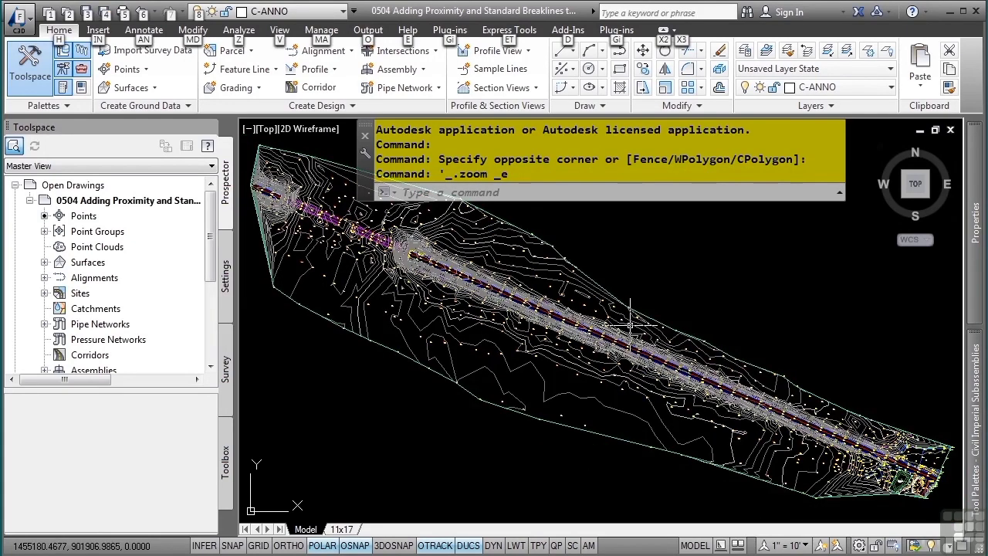
pyautogui.press('alt')
pyautogui.click(45, 263)
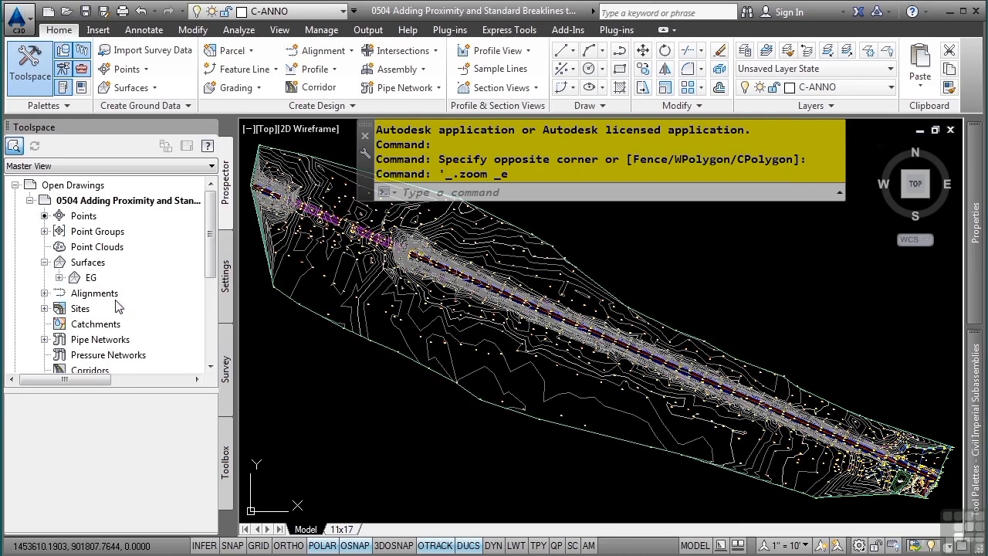
pyautogui.rightClick(86, 277)
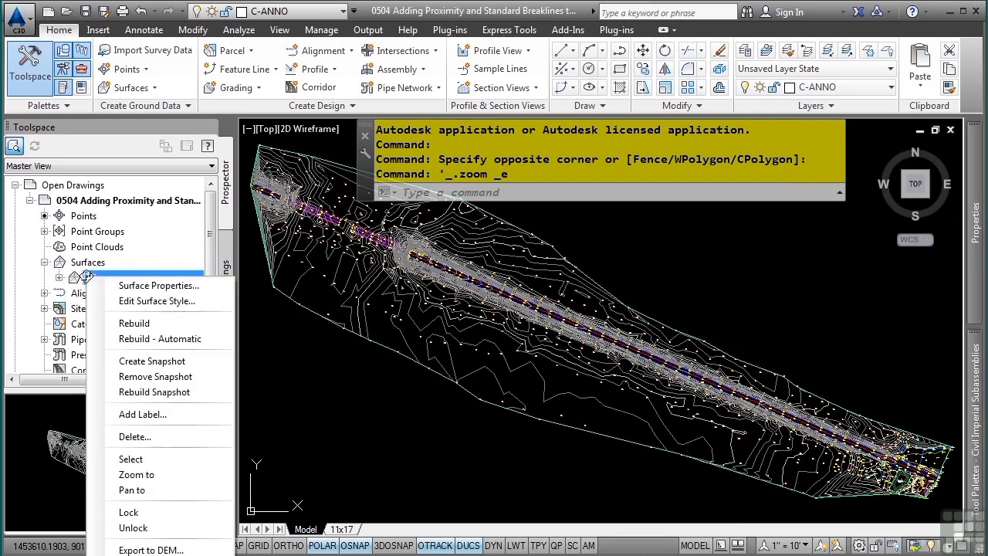
pyautogui.click(190, 338)
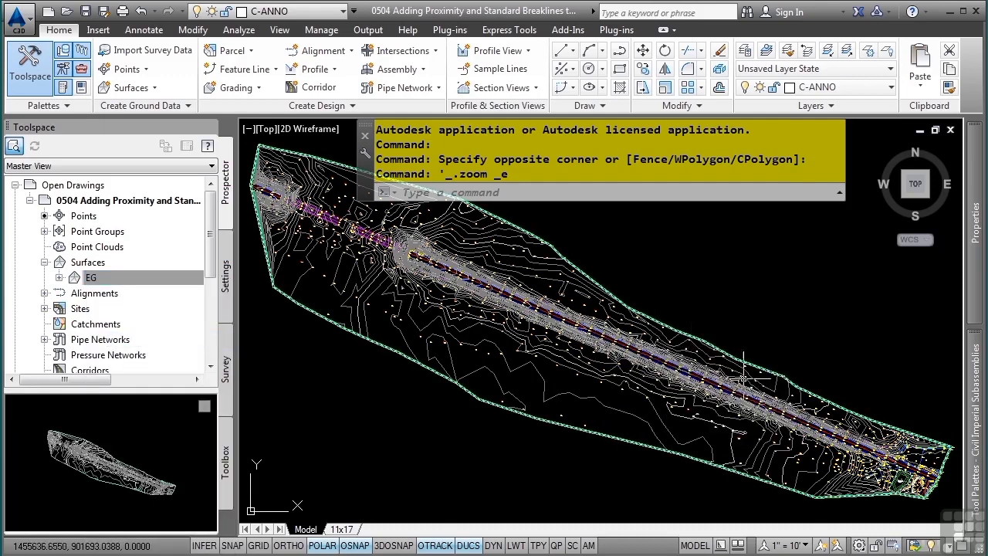
# Expand the EG surface in the drawing's object tree down to the contents of its Definition
pyautogui.moveTo(797, 467); pyautogui.dragTo(589, 394, button='middle')
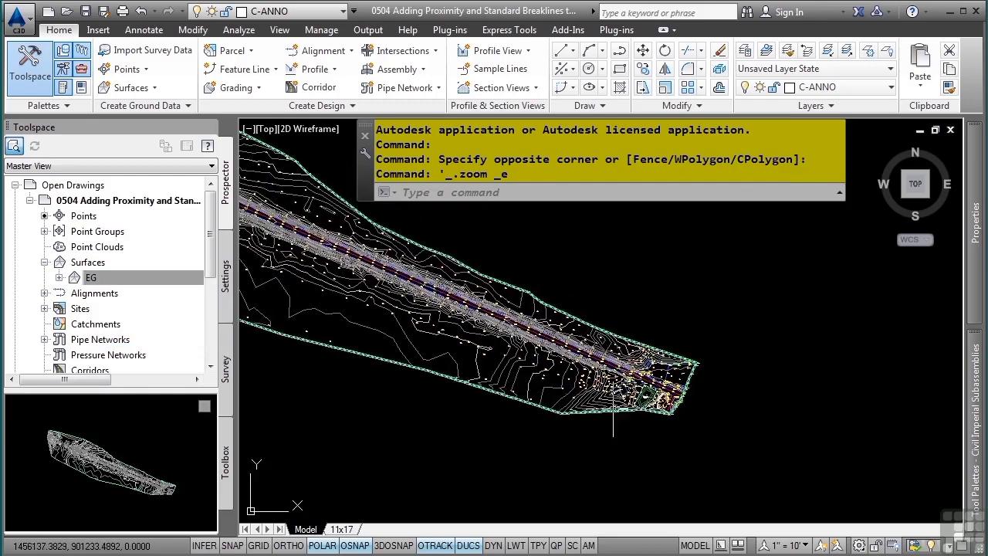
pyautogui.scroll(2, 618, 394)
pyautogui.scroll(3, 632, 395)
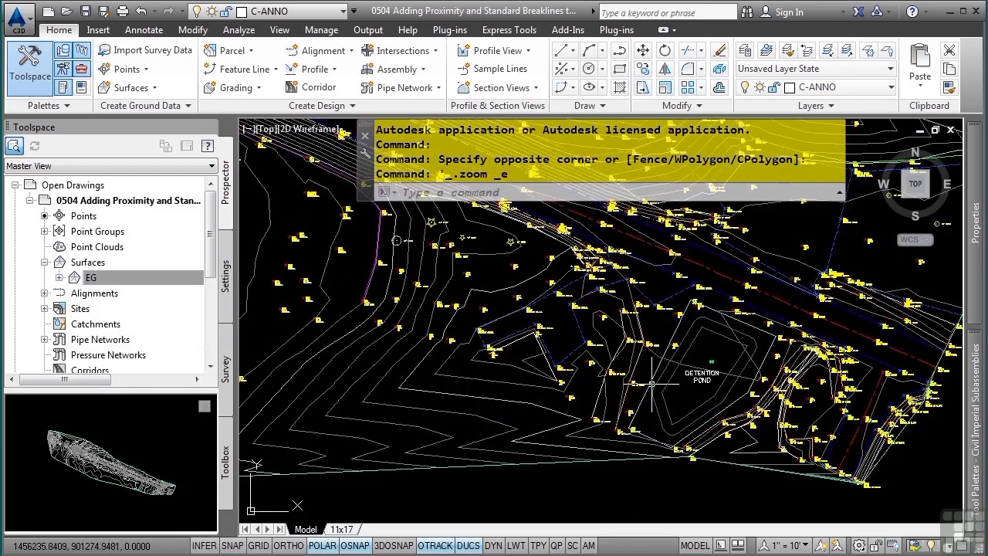
pyautogui.scroll(2, 533, 351)
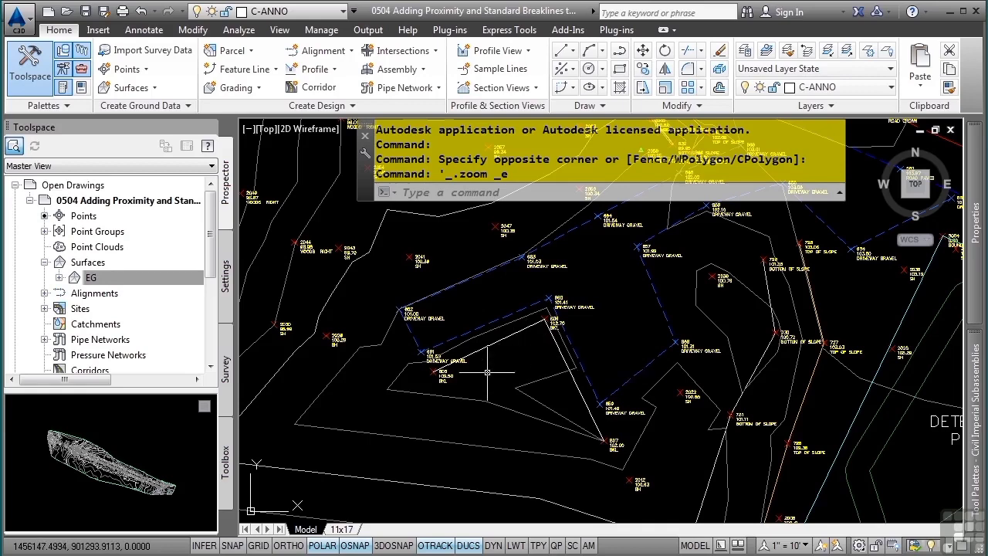
pyautogui.scroll(2, 545, 376)
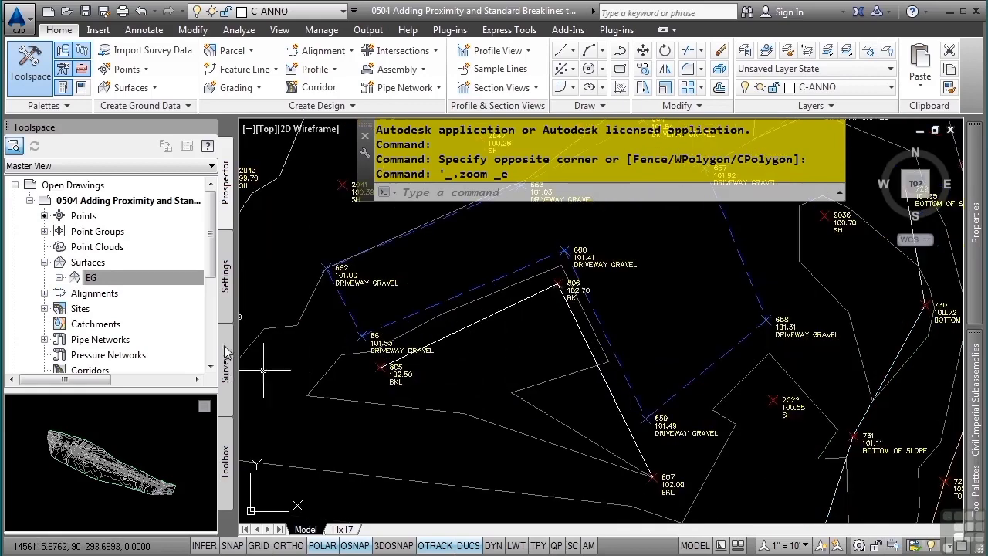
pyautogui.click(91, 277)
pyautogui.click(60, 277)
pyautogui.scroll(-1, 98, 328)
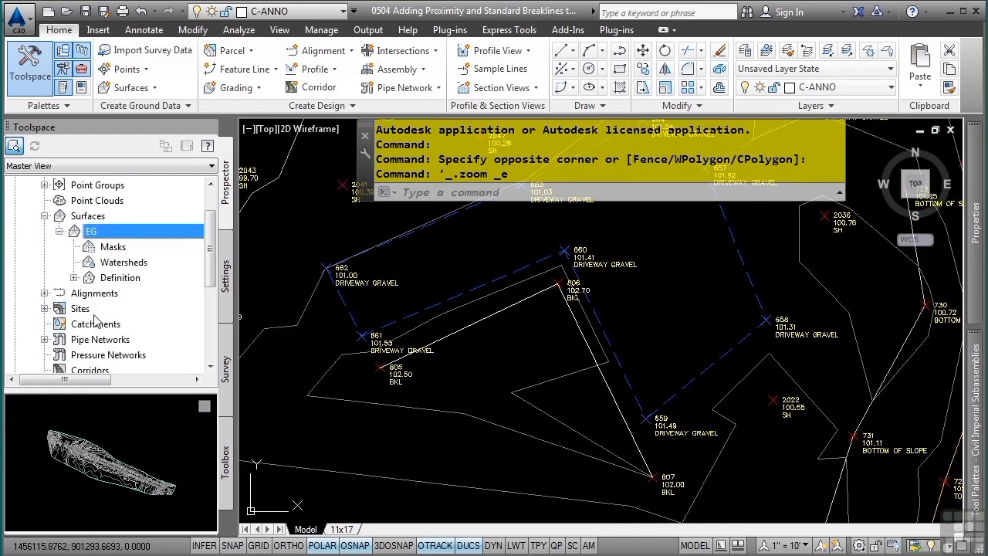
pyautogui.click(74, 278)
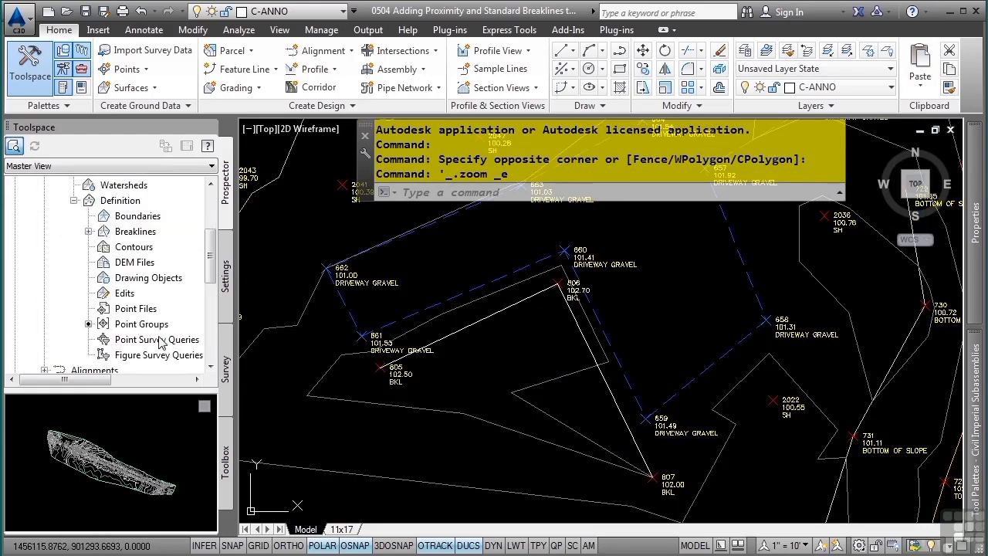
# Add a Proximity breakline described "Miscellaneous Breakline" to the EG surface from the BKL polyline through points 805, 806 and 807
pyautogui.rightClick(120, 232)
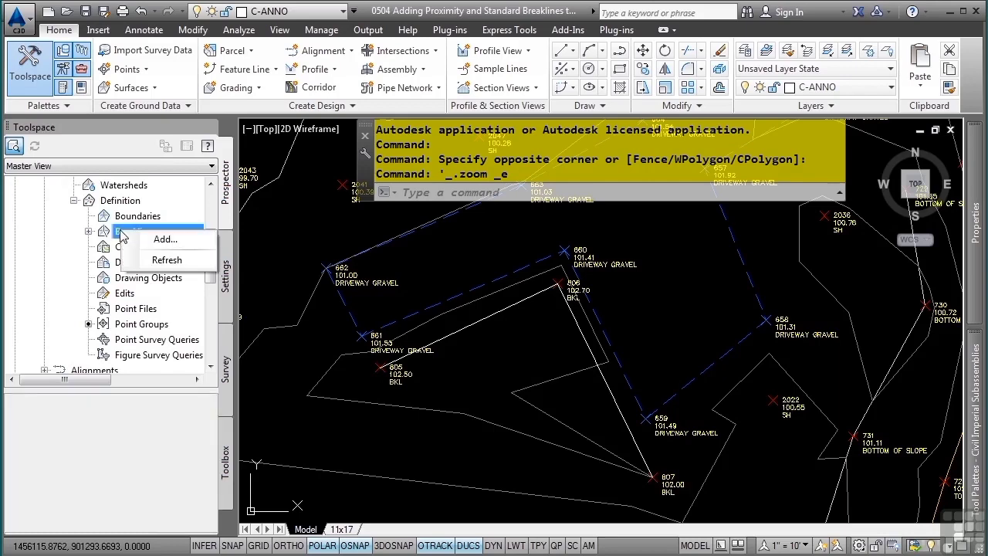
pyautogui.click(165, 240)
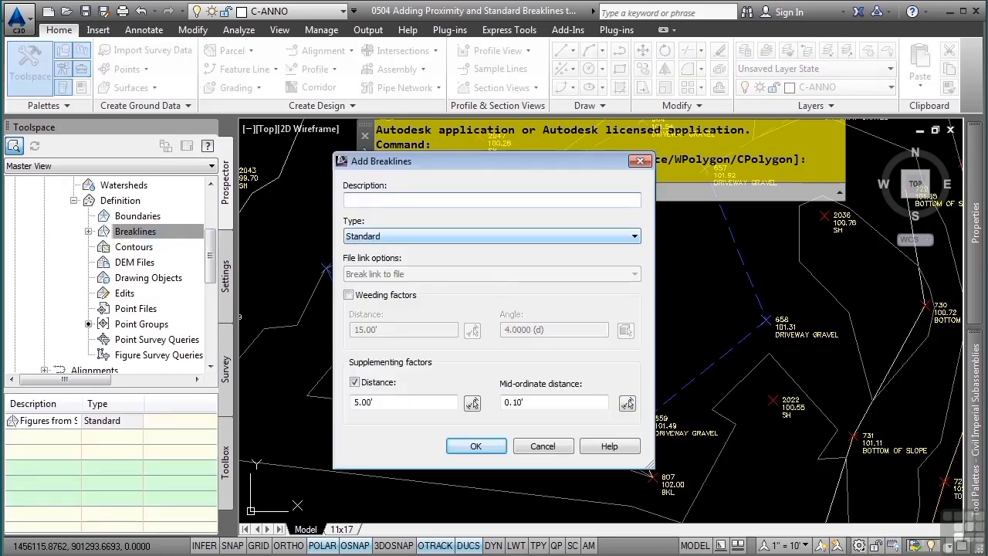
pyautogui.write('Miscellaneous Breakline')
pyautogui.click(537, 234)
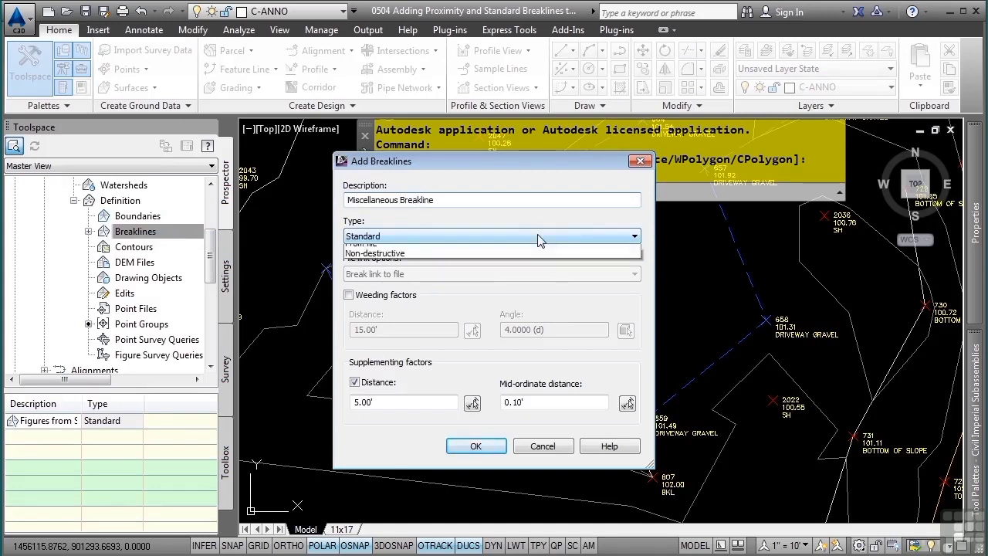
pyautogui.click(518, 260)
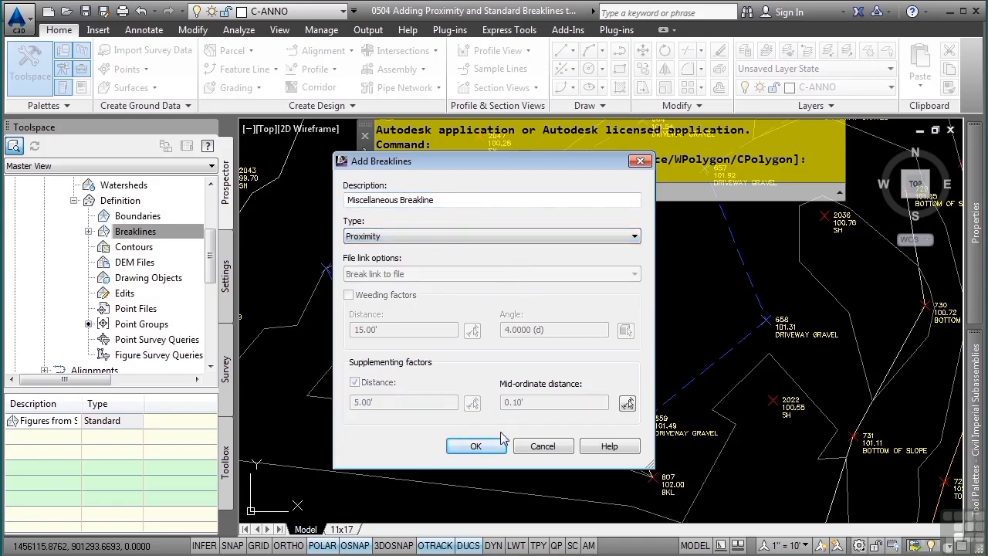
pyautogui.click(478, 447)
pyautogui.click(471, 331)
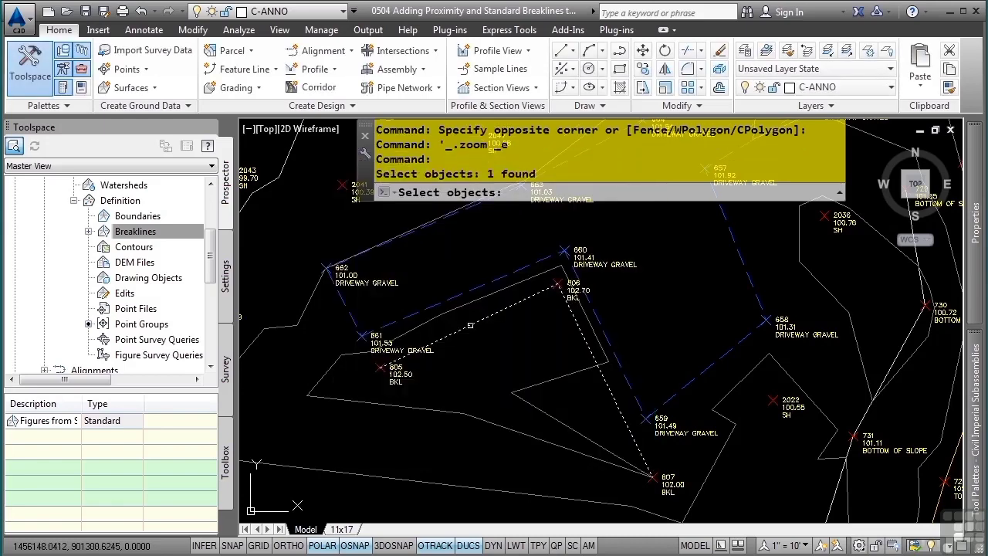
pyautogui.press('Return')
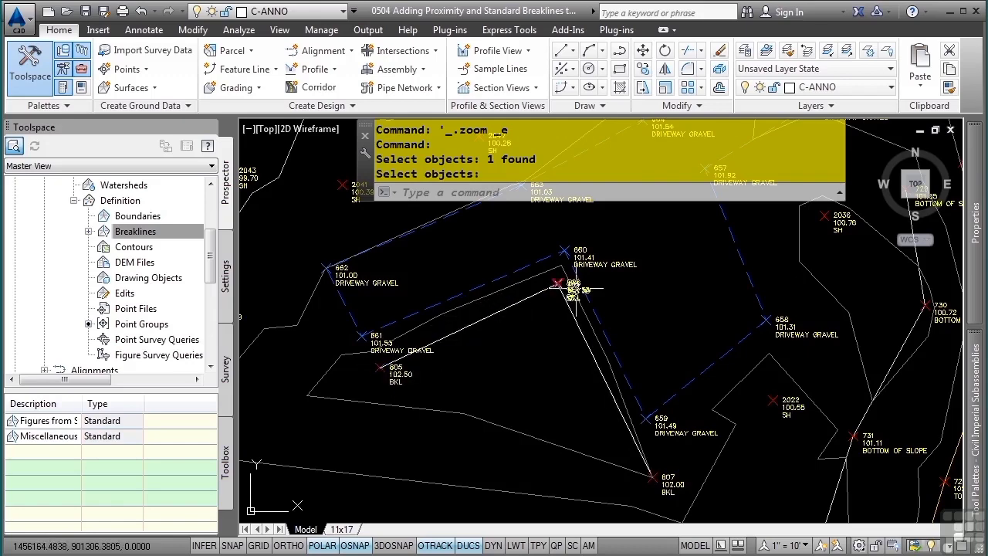
# Add the two ditch polylines beside the detention pond to the EG surface as Proximity breaklines described "Ditch"
pyautogui.moveTo(813, 396)
pyautogui.mouseDown(button='middle')
pyautogui.moveTo(487, 325)
pyautogui.moveTo(507, 367)
pyautogui.moveTo(479, 347)
pyautogui.mouseUp(button='middle')
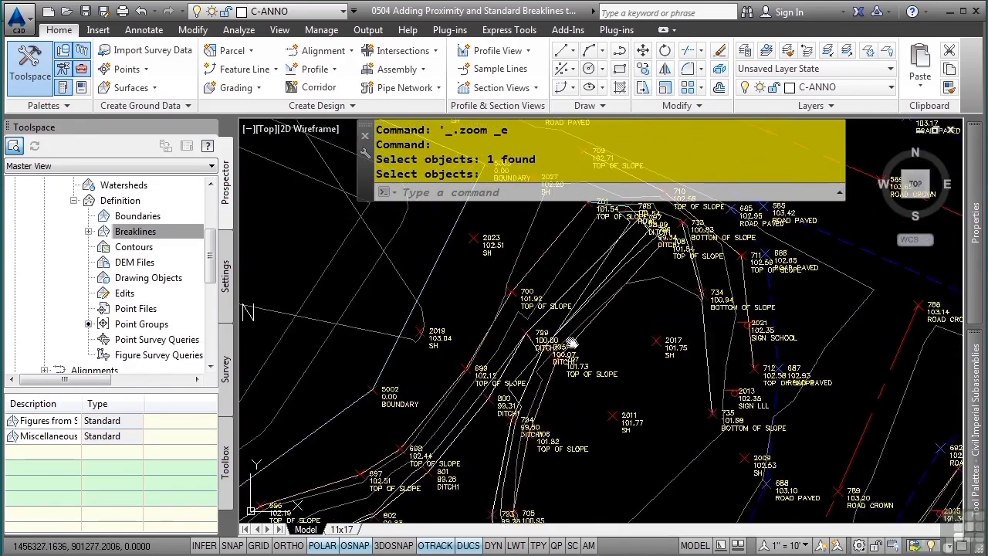
pyautogui.moveTo(572, 343); pyautogui.dragTo(592, 335, button='middle')
pyautogui.scroll(-2, 484, 421)
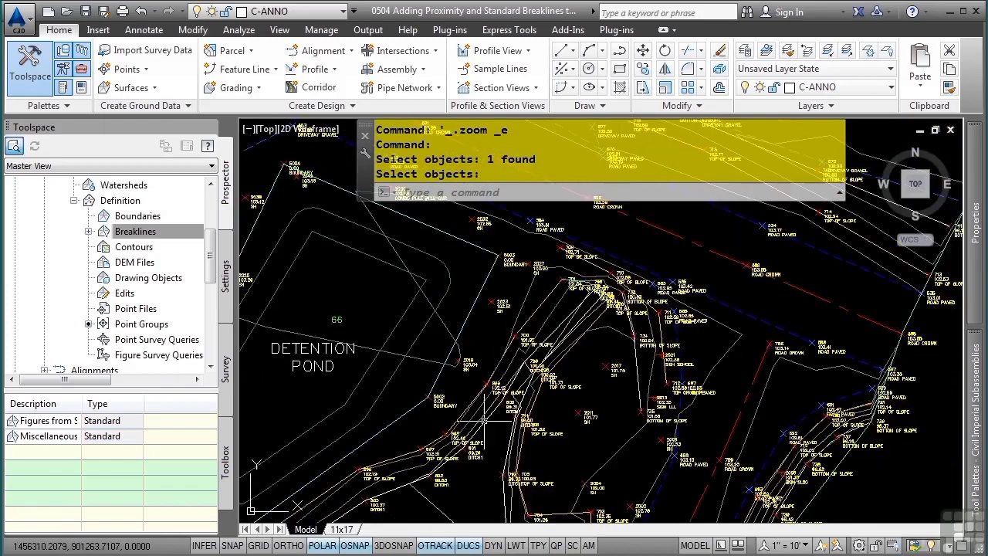
pyautogui.press('Return')
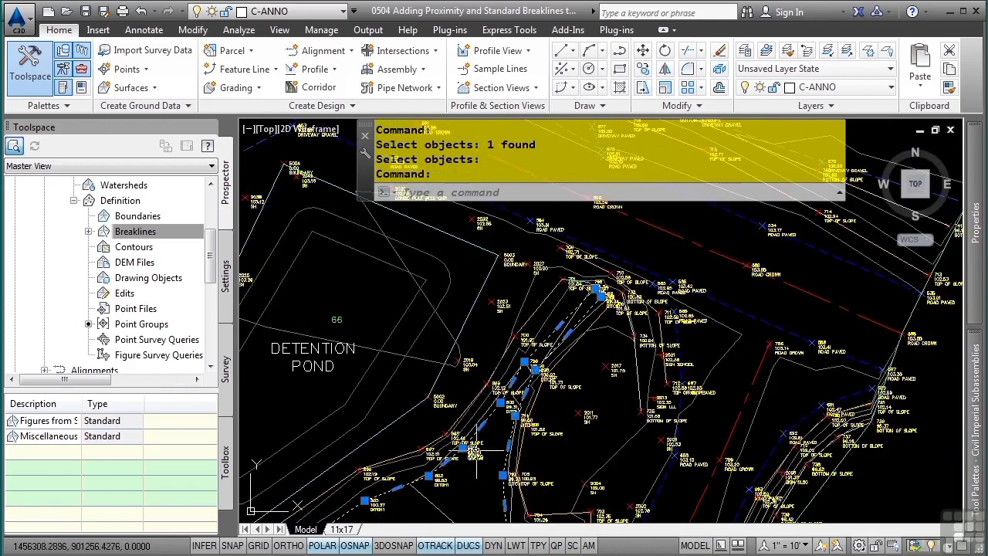
pyautogui.click(467, 449)
pyautogui.moveTo(449, 450)
pyautogui.mouseDown(button='middle')
pyautogui.moveTo(512, 450)
pyautogui.moveTo(513, 343)
pyautogui.mouseUp(button='middle')
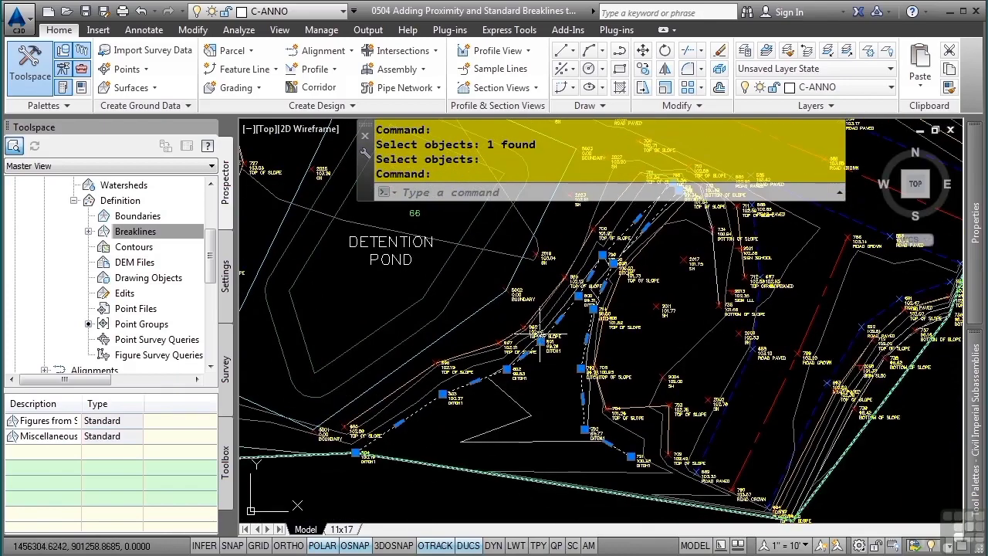
pyautogui.click(125, 232)
pyautogui.rightClick(127, 232)
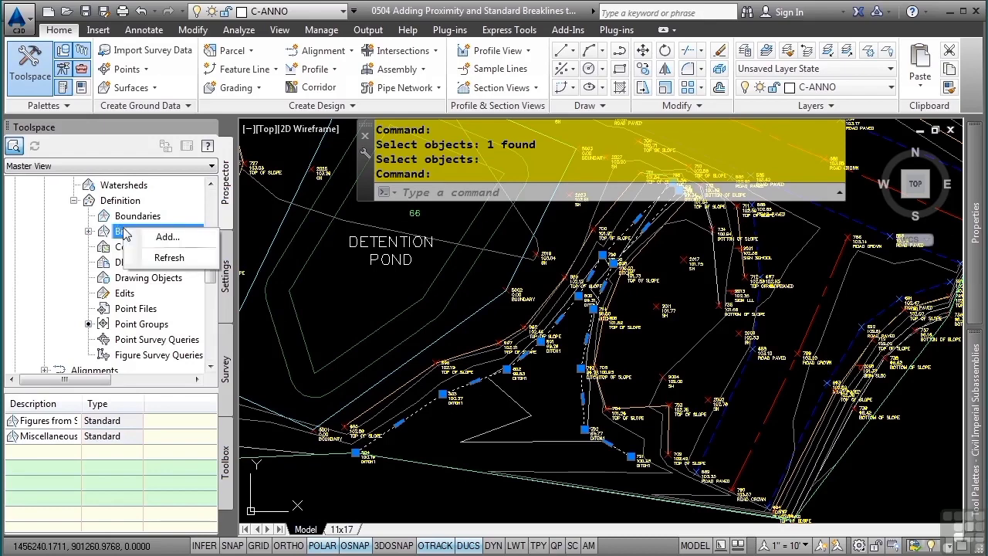
pyautogui.click(165, 237)
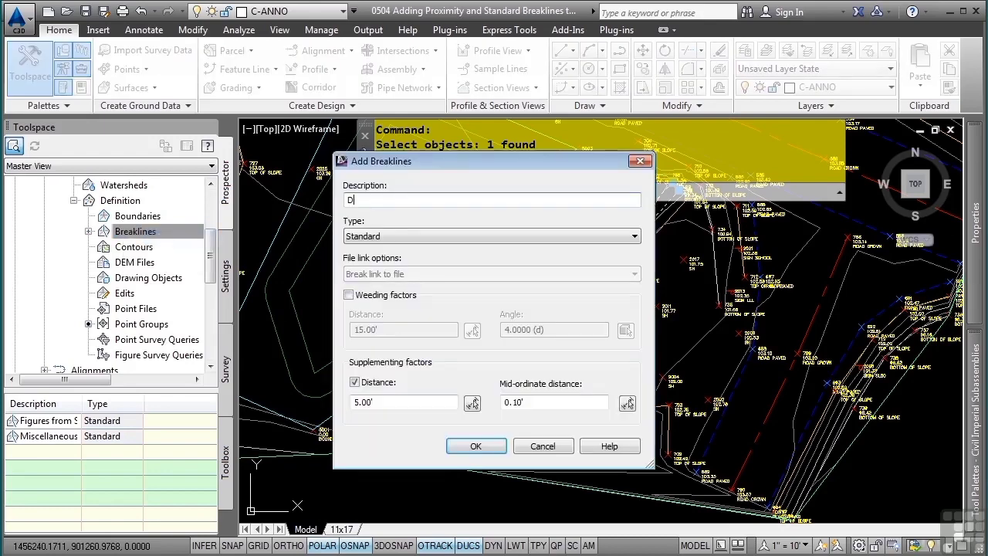
pyautogui.click(378, 237)
pyautogui.click(396, 261)
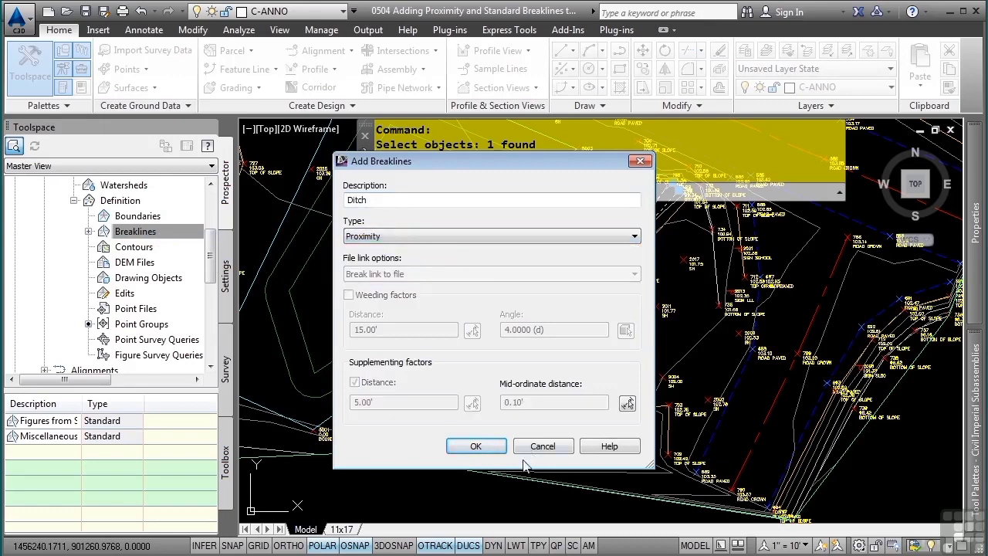
pyautogui.click(476, 447)
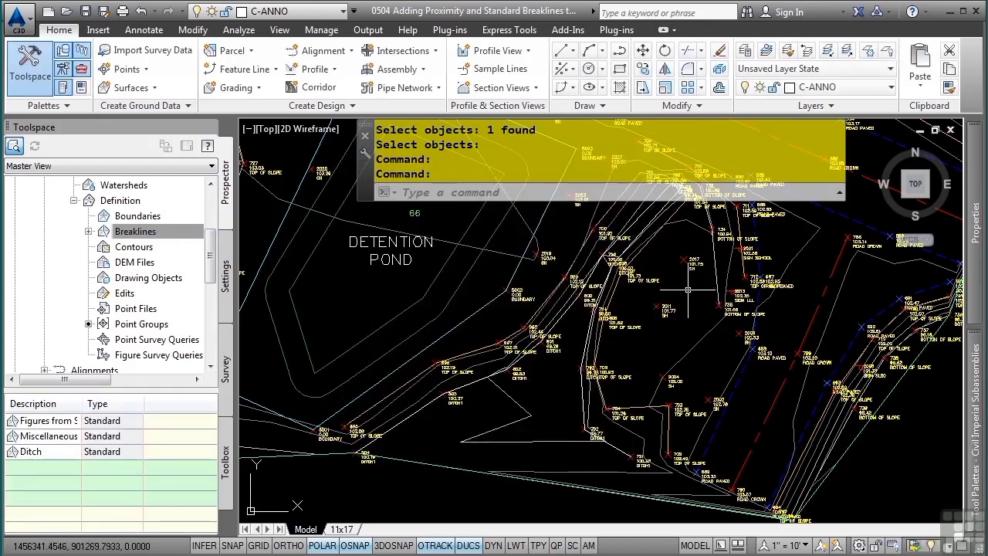
# Examine the ditch area of the EG surface in a tilted 3D view in the Object Viewer, then clear the selection
pyautogui.scroll(3, 687, 290)
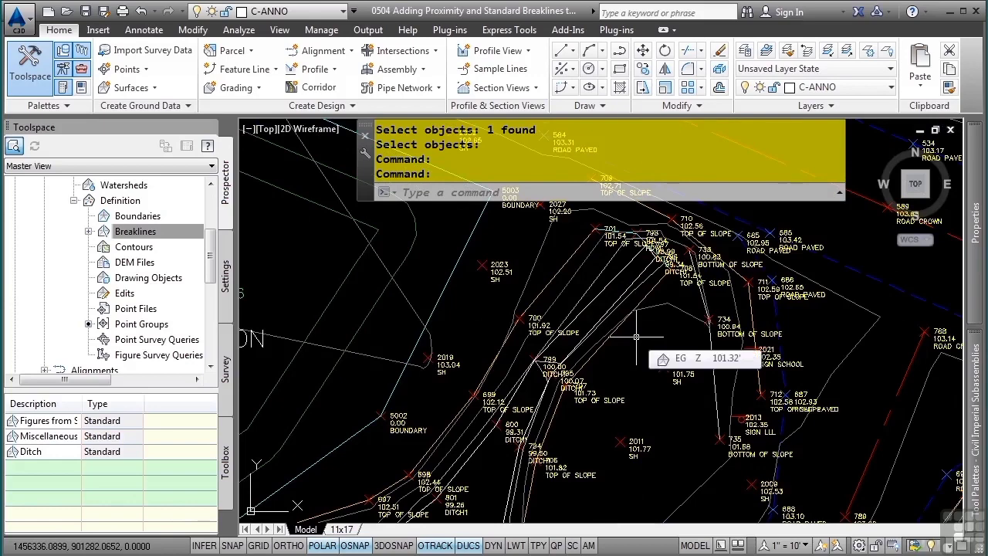
pyautogui.click(589, 305)
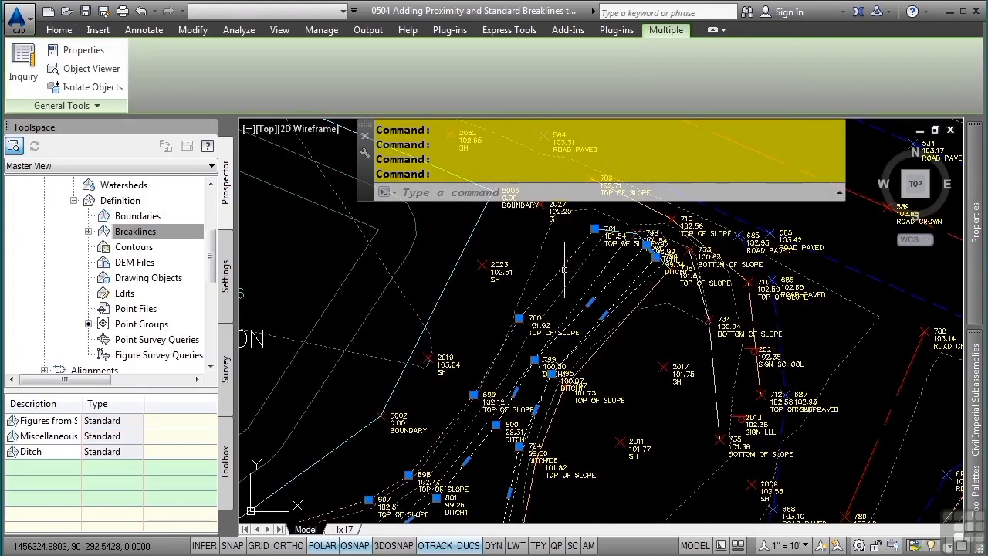
pyautogui.click(565, 266)
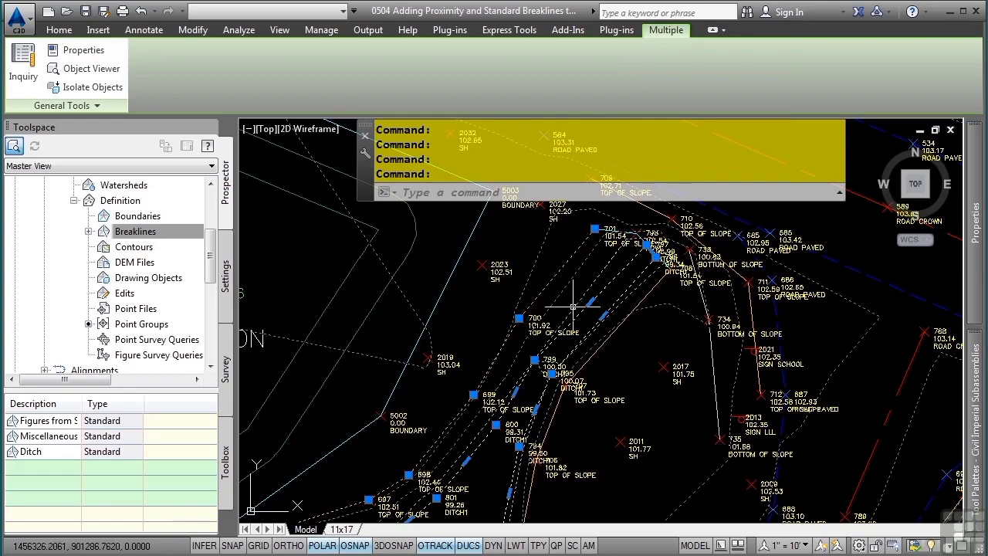
pyautogui.click(90, 68)
pyautogui.moveTo(518, 375)
pyautogui.mouseDown()
pyautogui.moveTo(554, 353)
pyautogui.moveTo(605, 278)
pyautogui.moveTo(494, 371)
pyautogui.moveTo(558, 310)
pyautogui.mouseUp()
pyautogui.scroll(8, 558, 311)
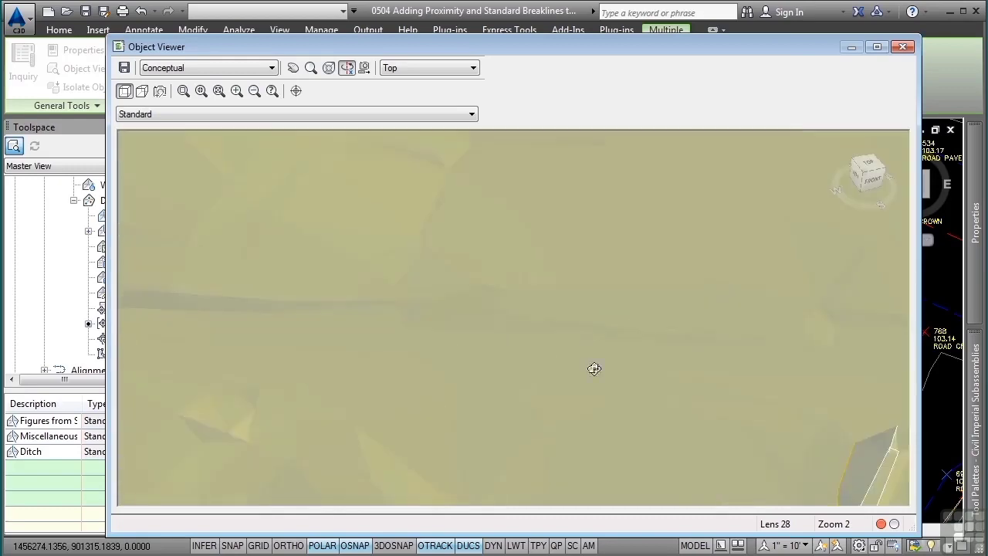
pyautogui.moveTo(594, 370); pyautogui.dragTo(274, 161, button='middle')
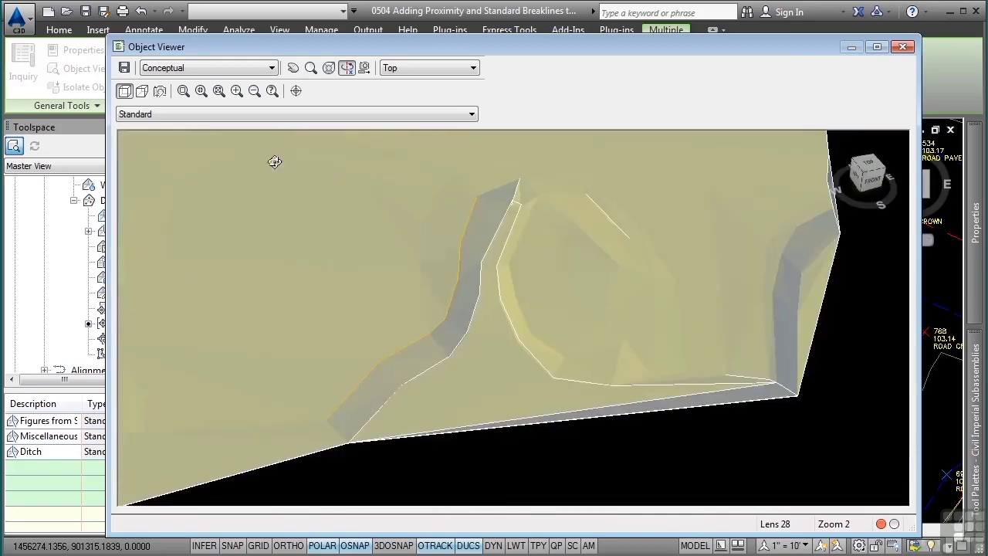
pyautogui.moveTo(340, 225); pyautogui.dragTo(477, 233)
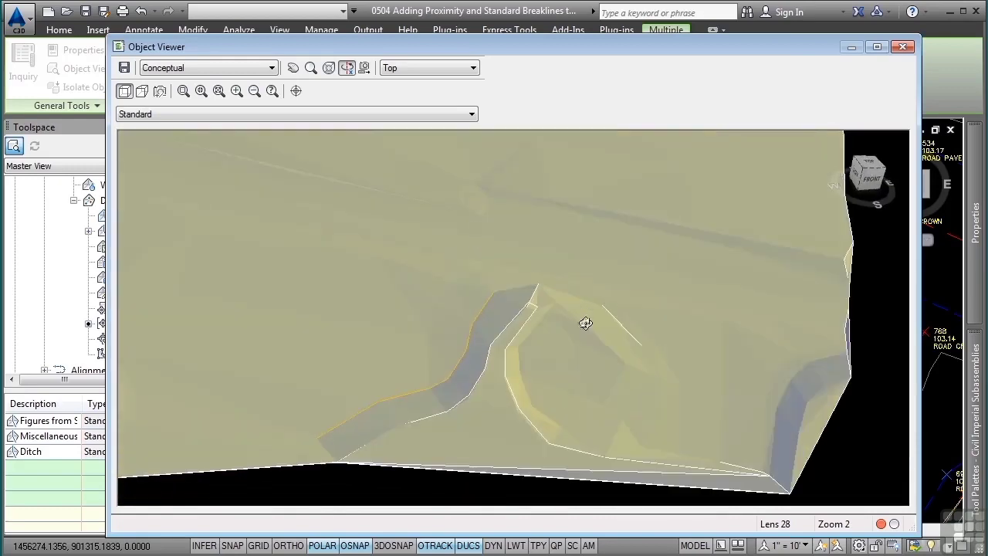
pyautogui.press('Escape')
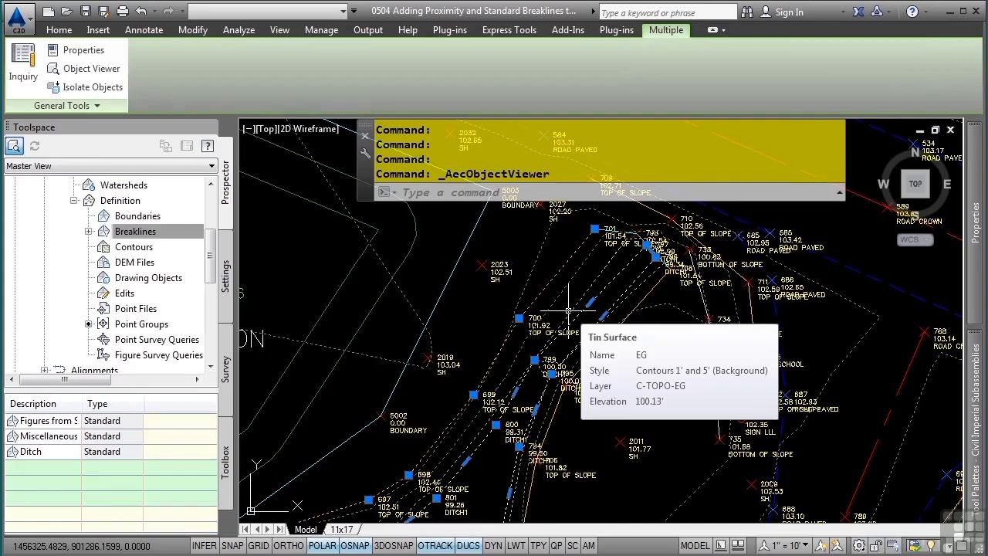
pyautogui.press('Escape')
pyautogui.press('Escape')
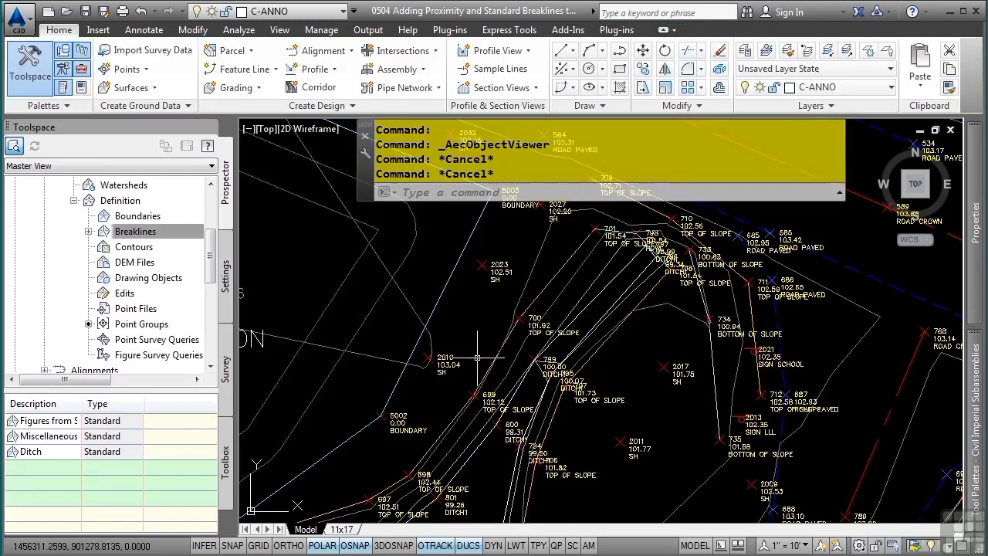
# Add both detention pond outlines to the EG surface as Standard breaklines described "Detention Pond", with 5.00' supplementing distance and 0.10' mid-ordinate distance
pyautogui.moveTo(477, 358); pyautogui.dragTo(766, 351, button='middle')
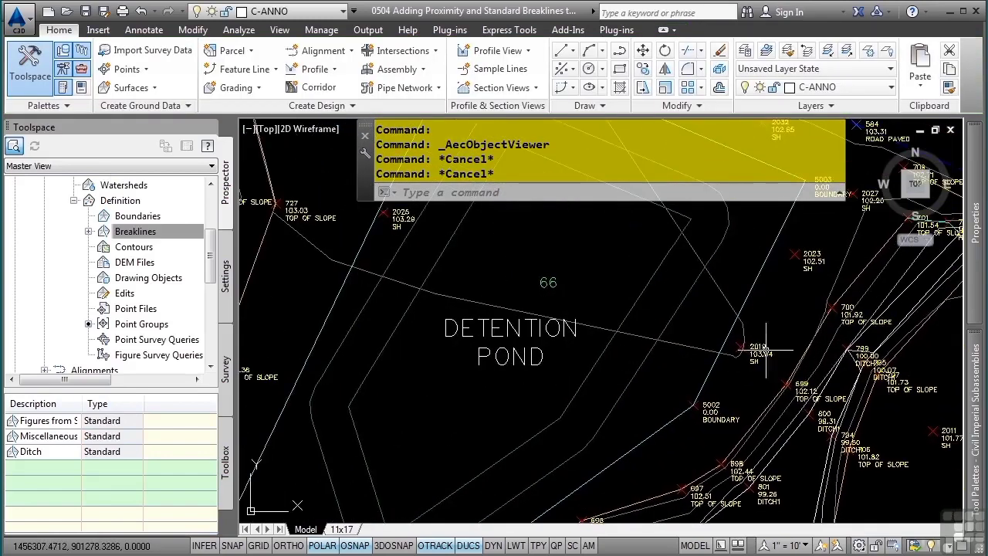
pyautogui.scroll(-2, 610, 341)
pyautogui.moveTo(686, 361); pyautogui.dragTo(697, 380, button='middle')
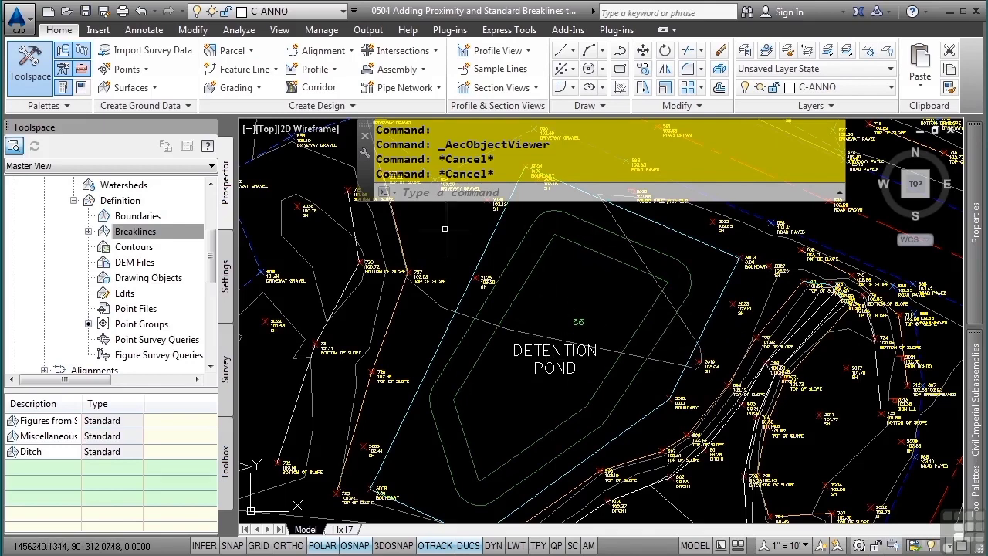
pyautogui.click(135, 232)
pyautogui.rightClick(147, 233)
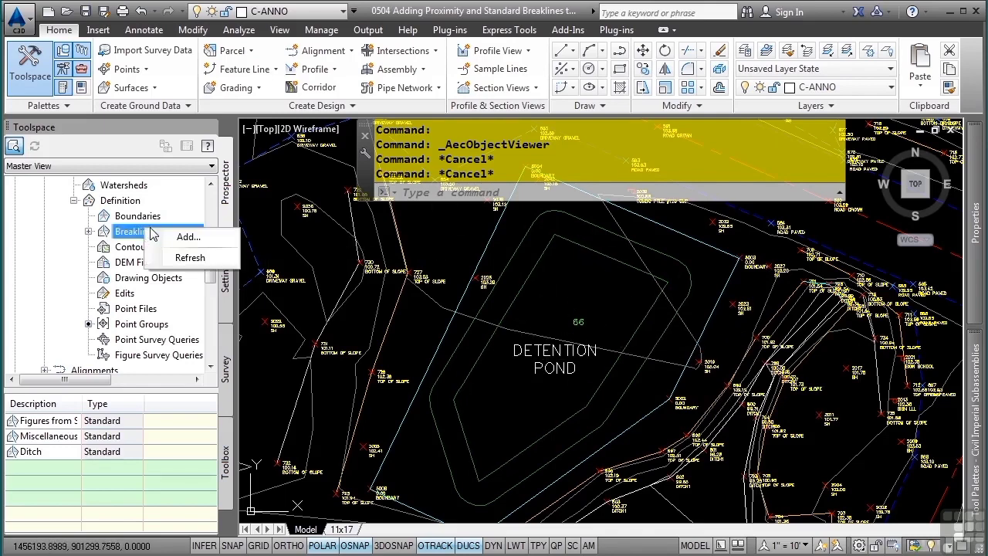
pyautogui.click(188, 237)
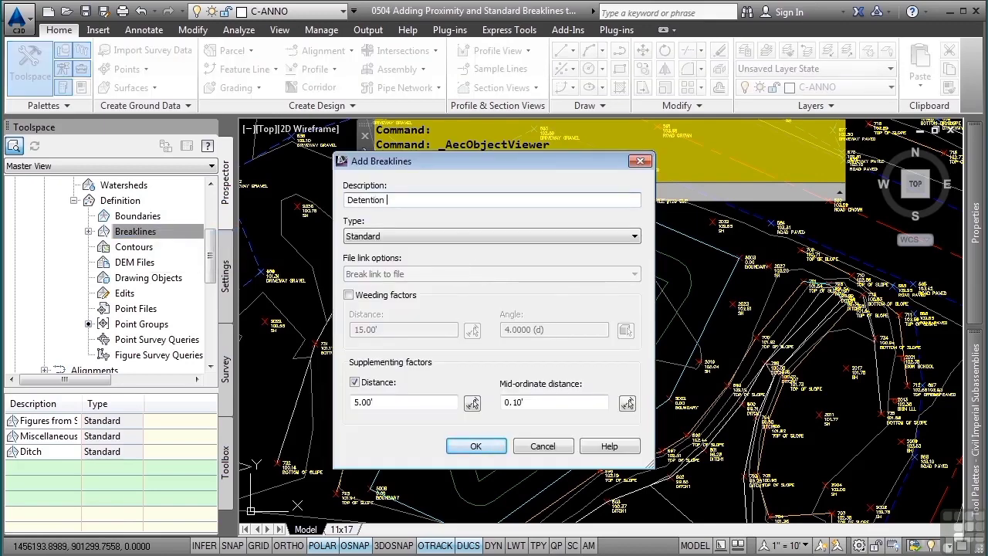
pyautogui.write('Detention Pond')
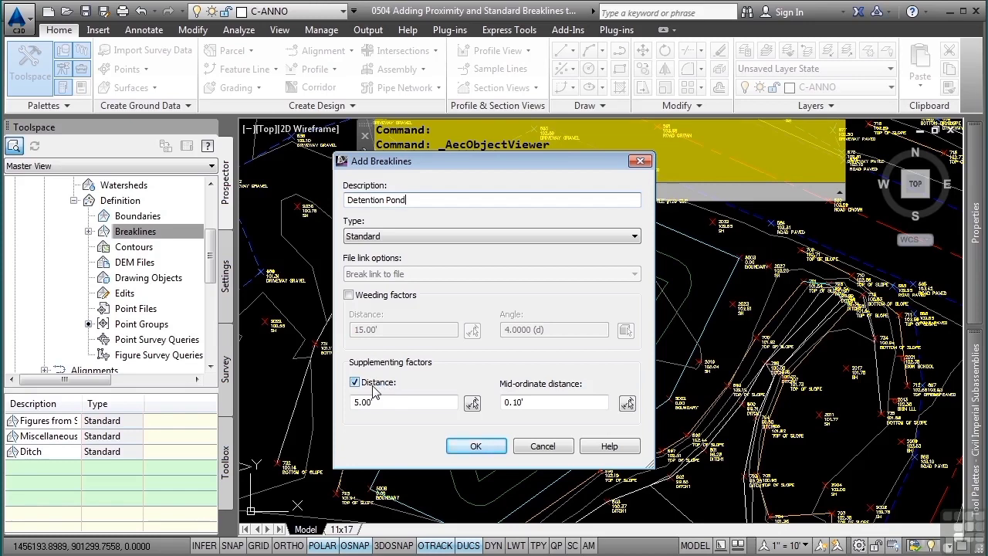
pyautogui.doubleClick(386, 402)
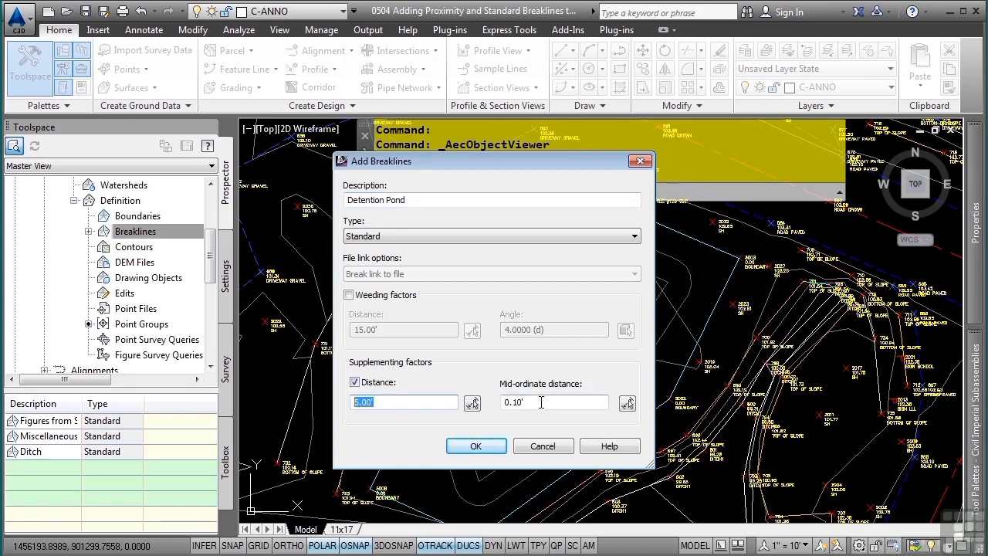
pyautogui.moveTo(541, 401); pyautogui.dragTo(505, 402)
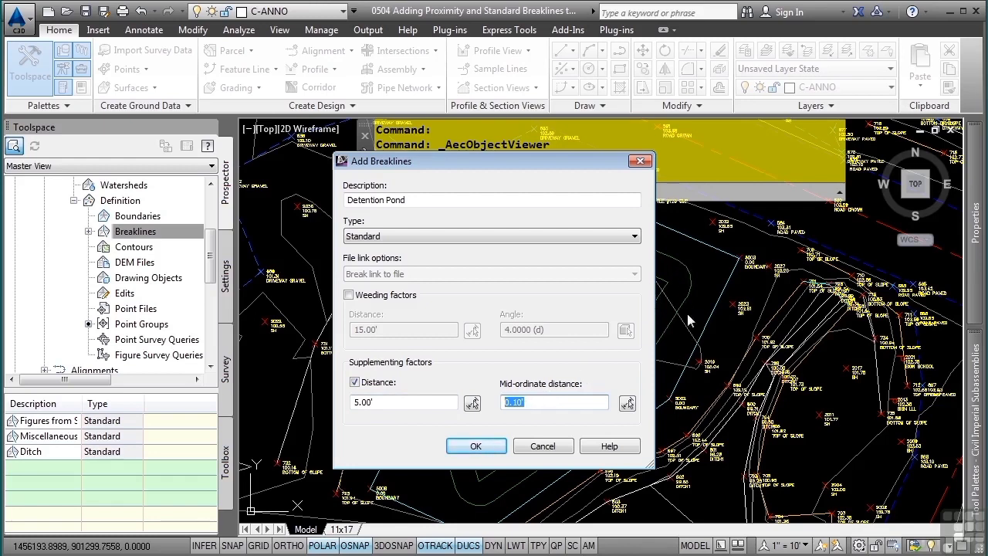
pyautogui.click(479, 447)
pyautogui.moveTo(495, 455); pyautogui.dragTo(463, 443)
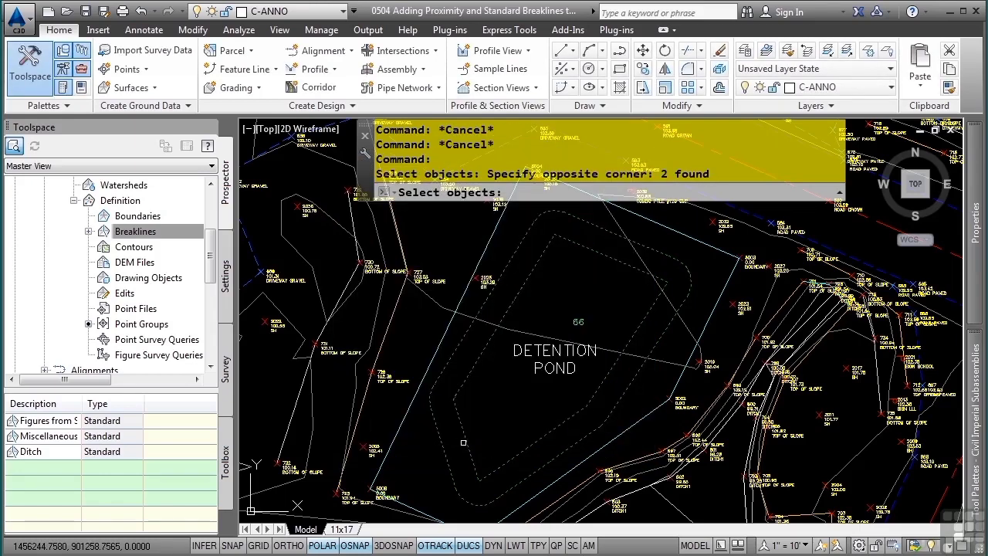
pyautogui.press('Return')
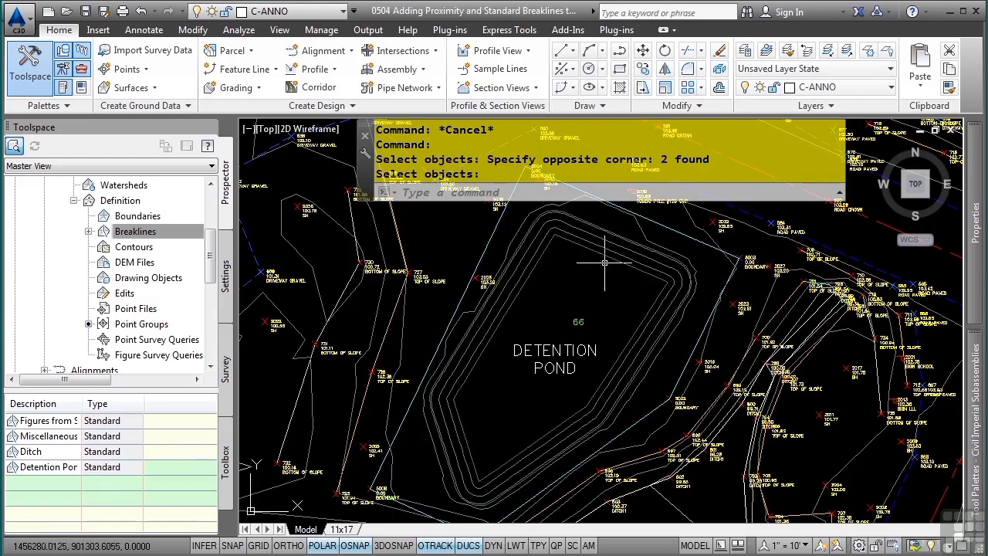
# Open the EG surface together with the pond outlines, ditch polylines and BKL polyline in the Object Viewer
pyautogui.click(639, 230)
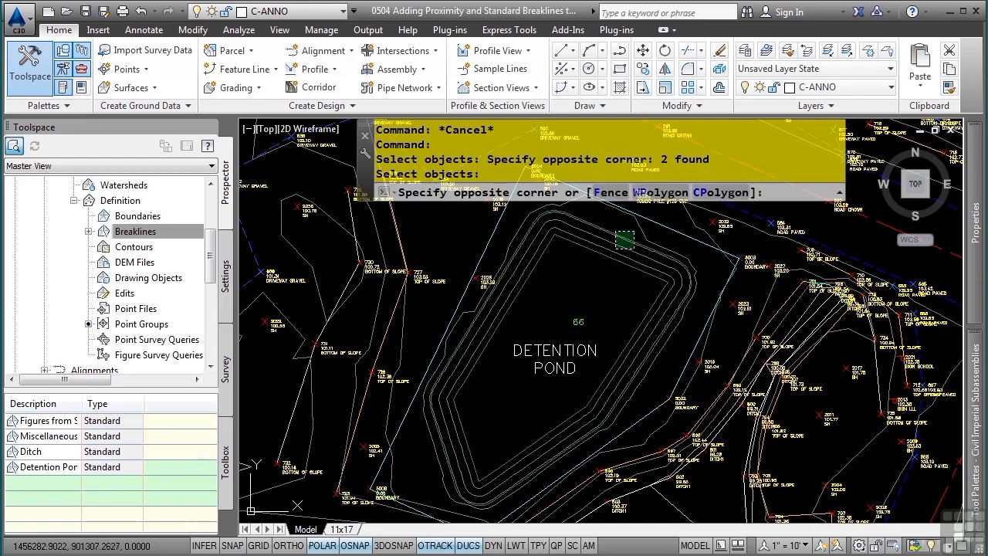
pyautogui.click(574, 340)
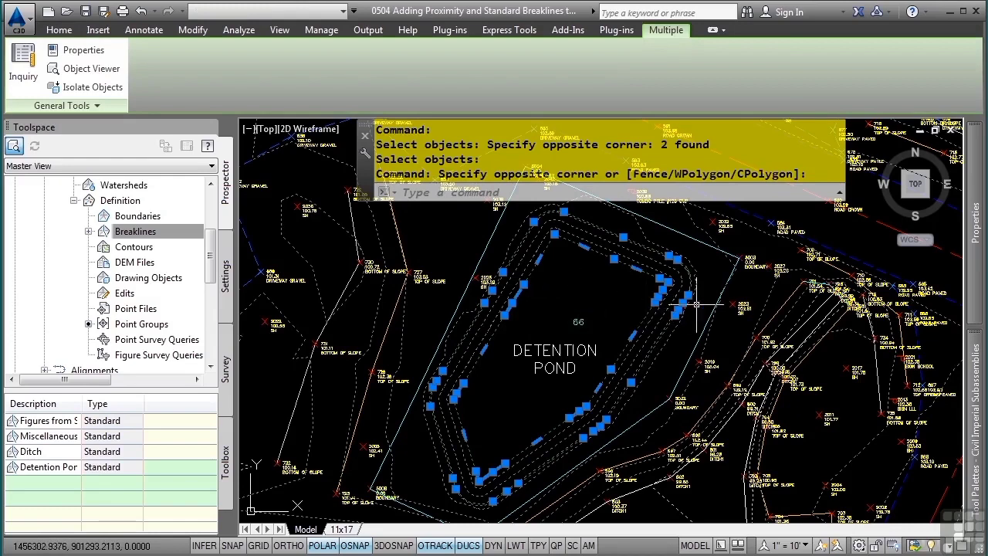
pyautogui.click(796, 321)
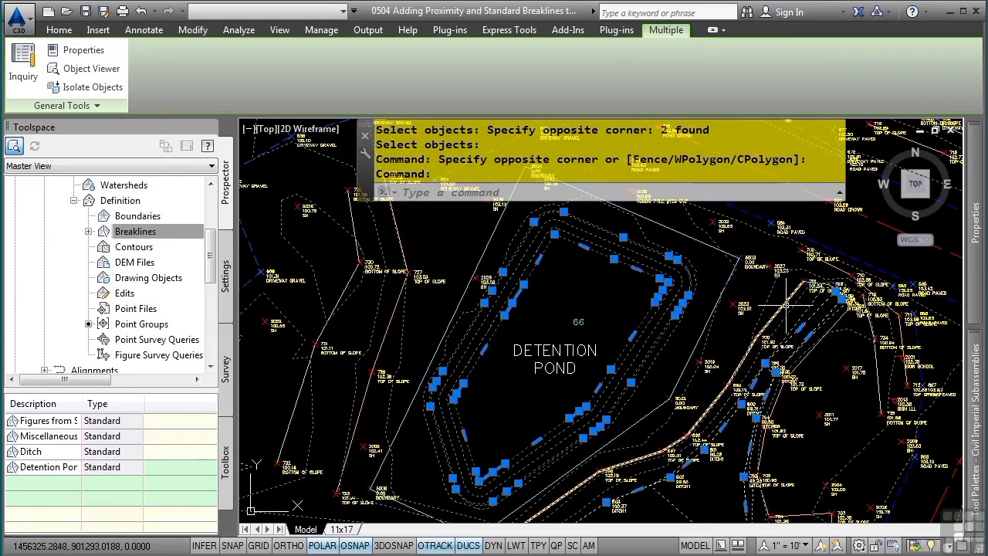
pyautogui.moveTo(432, 383); pyautogui.dragTo(650, 352, button='middle')
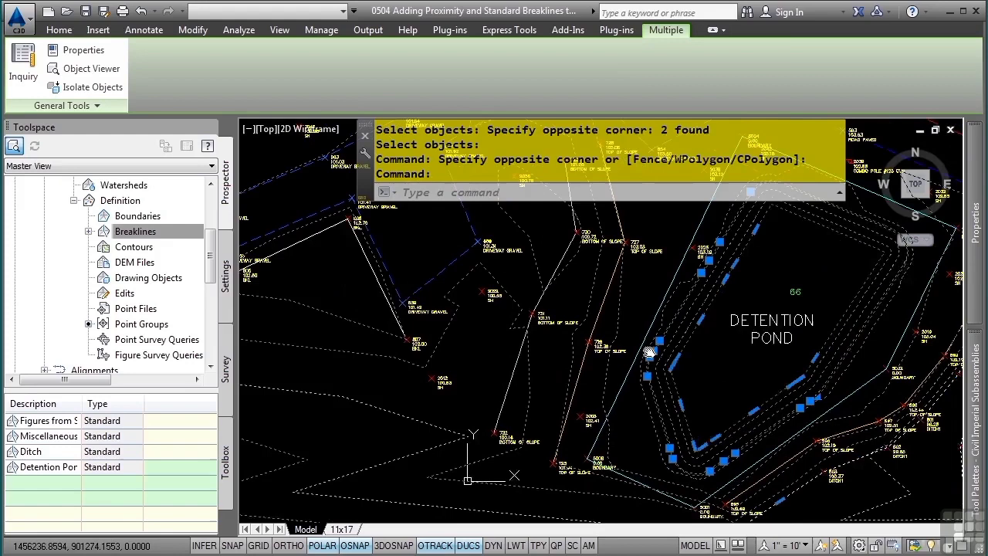
pyautogui.click(385, 293)
pyautogui.rightClick(590, 344)
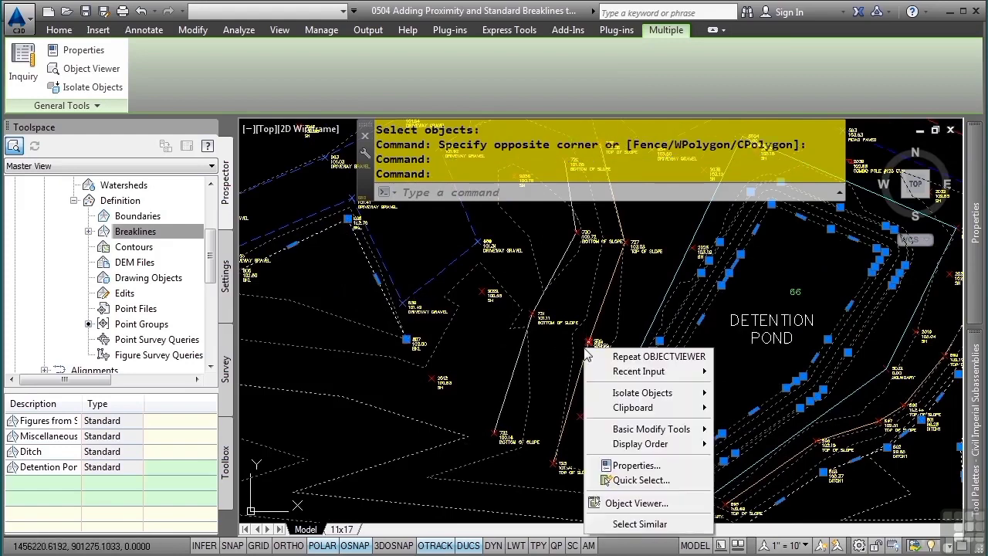
pyautogui.click(647, 504)
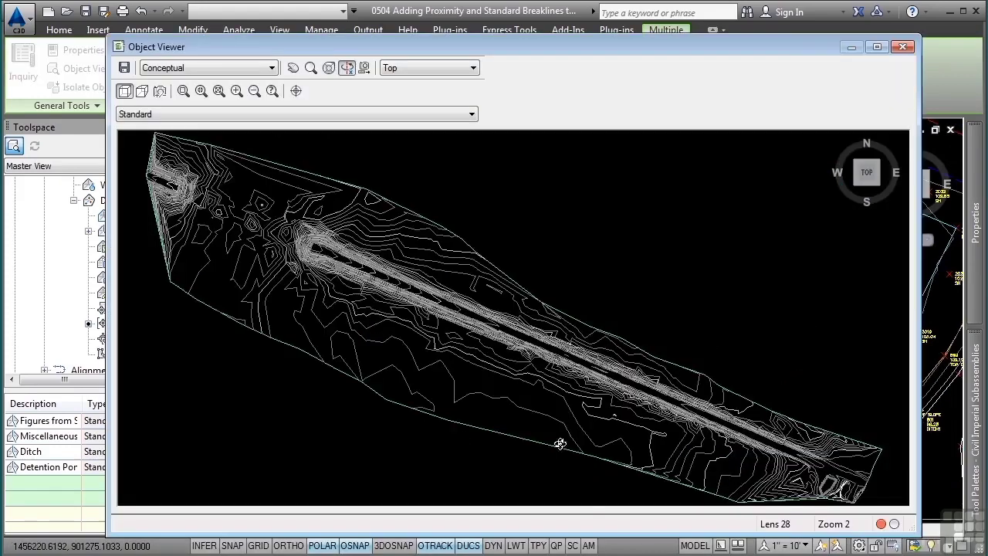
# Examine the detention pond and ditch area of the EG surface in a tilted 3D view, then close the viewer and clear the selection
pyautogui.moveTo(579, 489)
pyautogui.mouseDown()
pyautogui.moveTo(525, 391)
pyautogui.moveTo(437, 309)
pyautogui.moveTo(342, 353)
pyautogui.moveTo(379, 379)
pyautogui.mouseUp()
pyautogui.scroll(5, 503, 364)
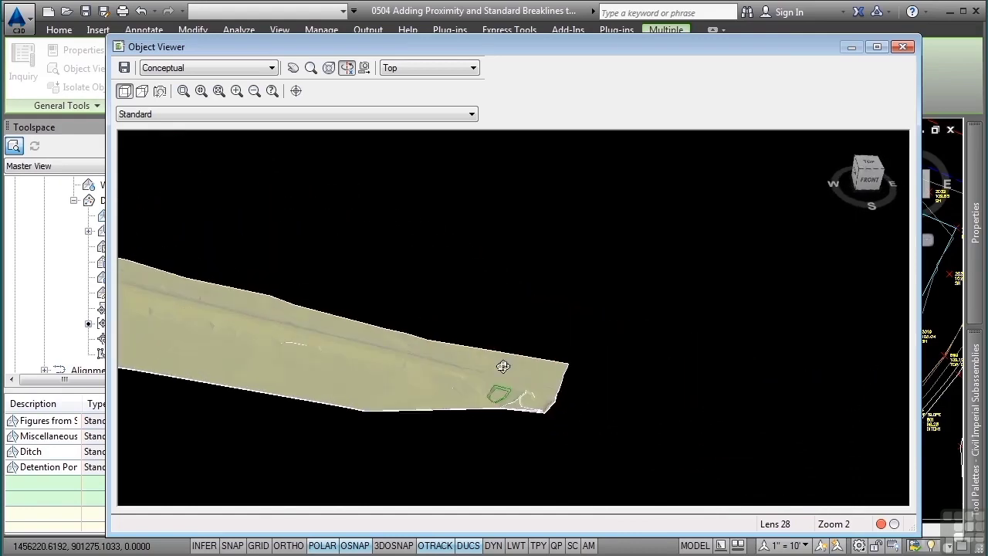
pyautogui.moveTo(503, 364); pyautogui.dragTo(651, 335, button='middle')
pyautogui.scroll(3, 494, 304)
pyautogui.moveTo(557, 352)
pyautogui.mouseDown()
pyautogui.moveTo(658, 309)
pyautogui.moveTo(554, 332)
pyautogui.mouseUp()
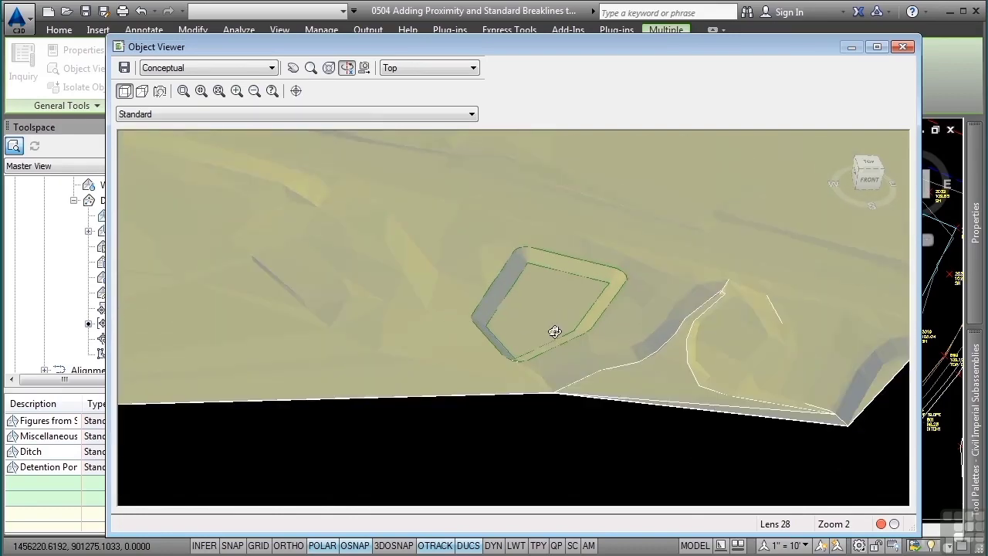
pyautogui.press('Escape')
pyautogui.press('Escape')
pyautogui.press('Escape')
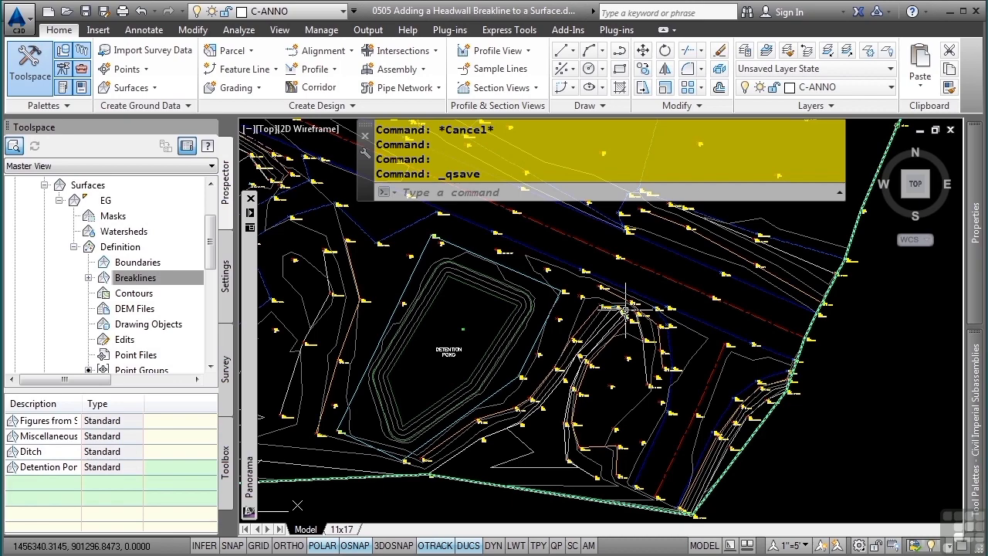
# Define a new Wall breakline described "Concrete Culvert" for the EG surface, without supplementing distance
pyautogui.scroll(8, 626, 309)
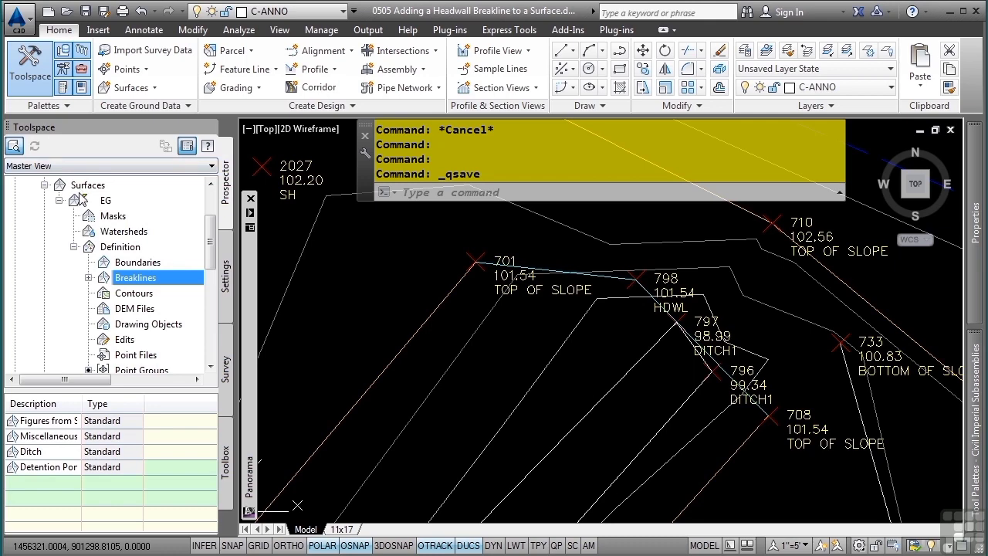
pyautogui.click(104, 202)
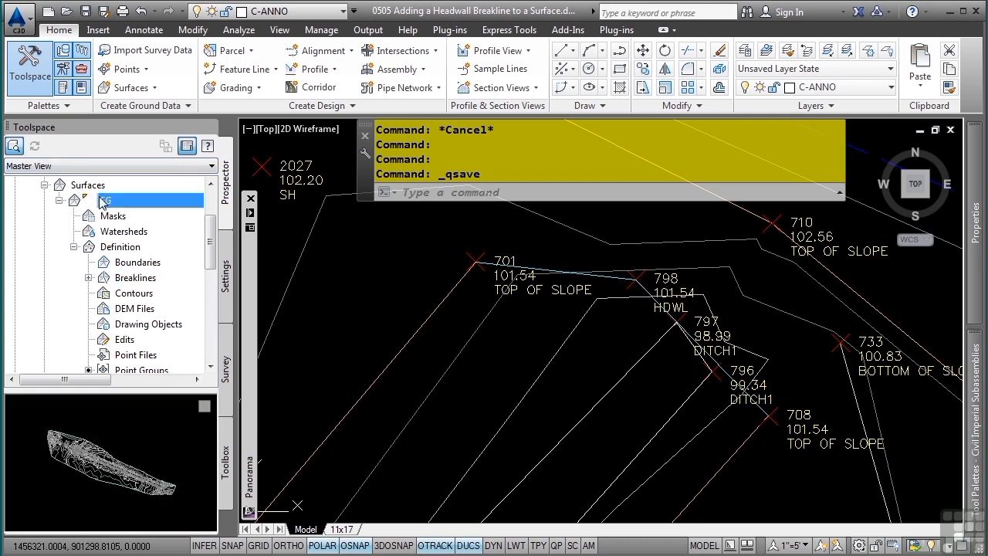
pyautogui.click(129, 279)
pyautogui.rightClick(128, 280)
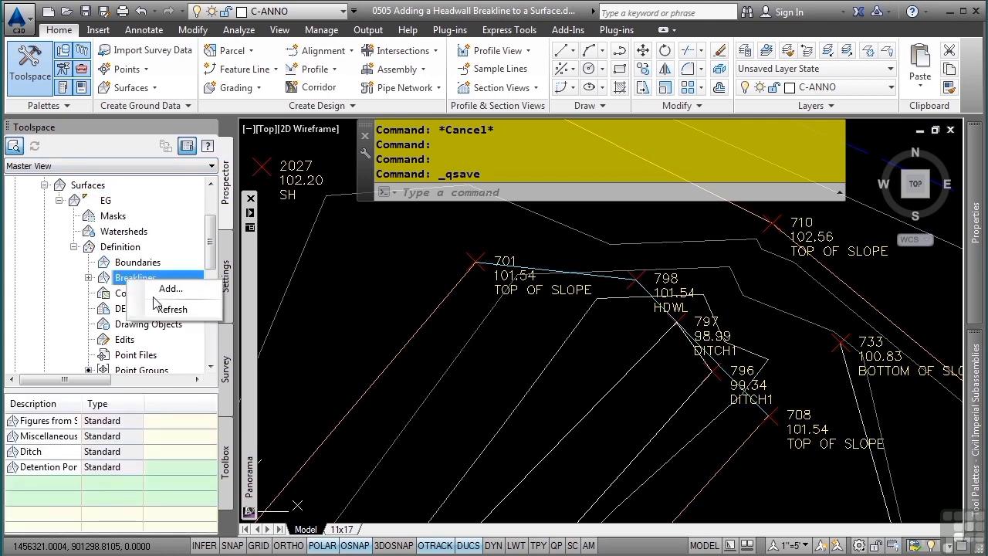
pyautogui.click(162, 289)
pyautogui.write('Con')
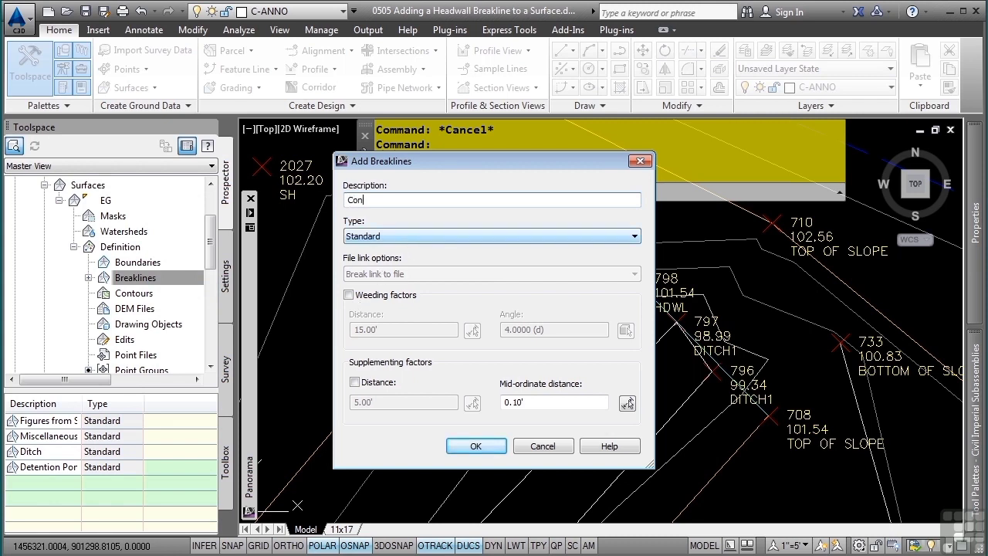
pyautogui.write('crete Culvert')
pyautogui.click(402, 237)
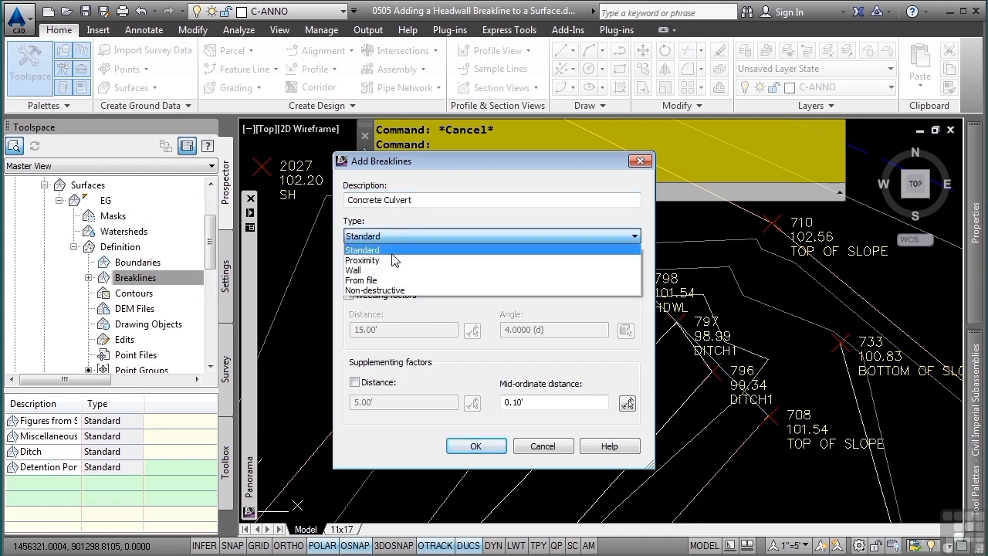
pyautogui.click(363, 270)
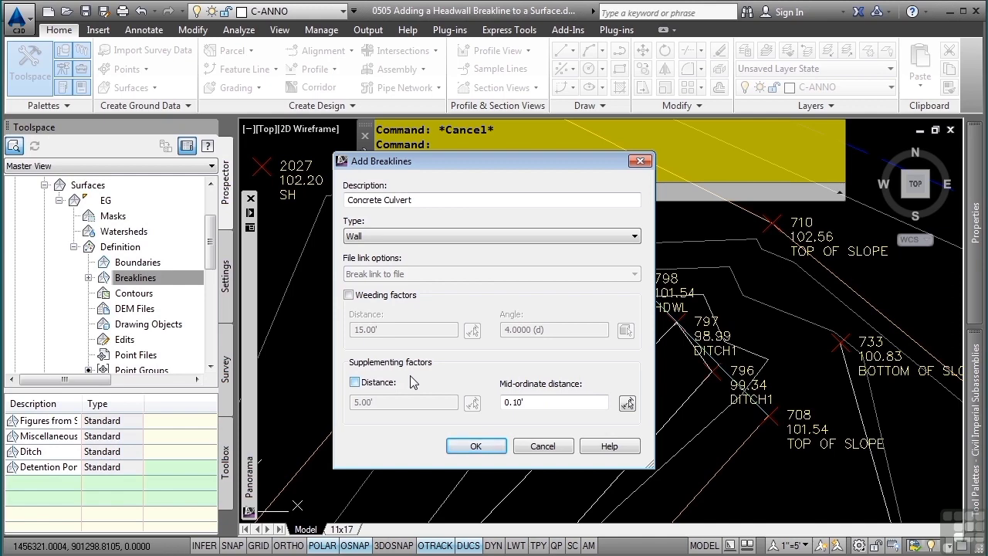
pyautogui.click(477, 447)
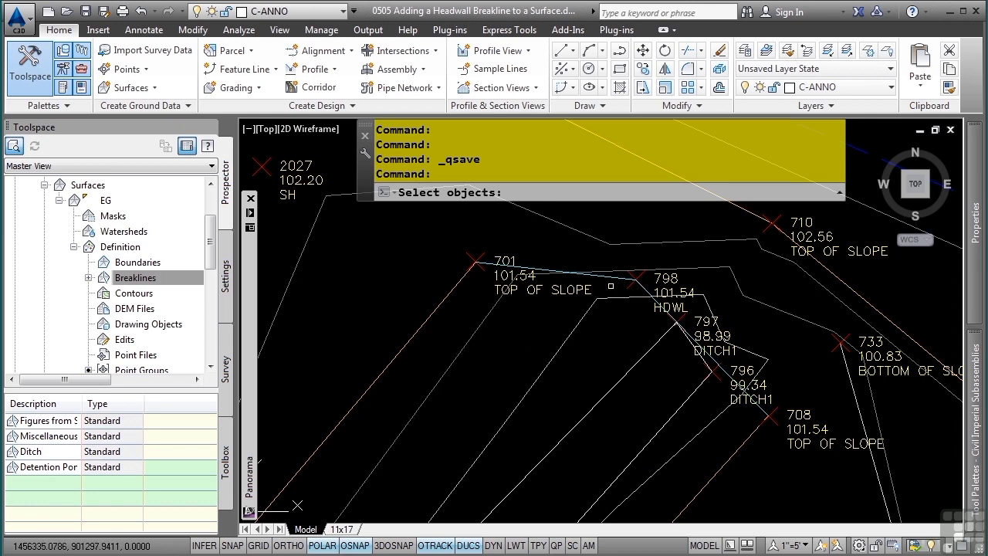
# Use the headwall line from point 701 to 708 for the wall breakline, offset toward the ditch, with Individual wall heights
pyautogui.click(607, 274)
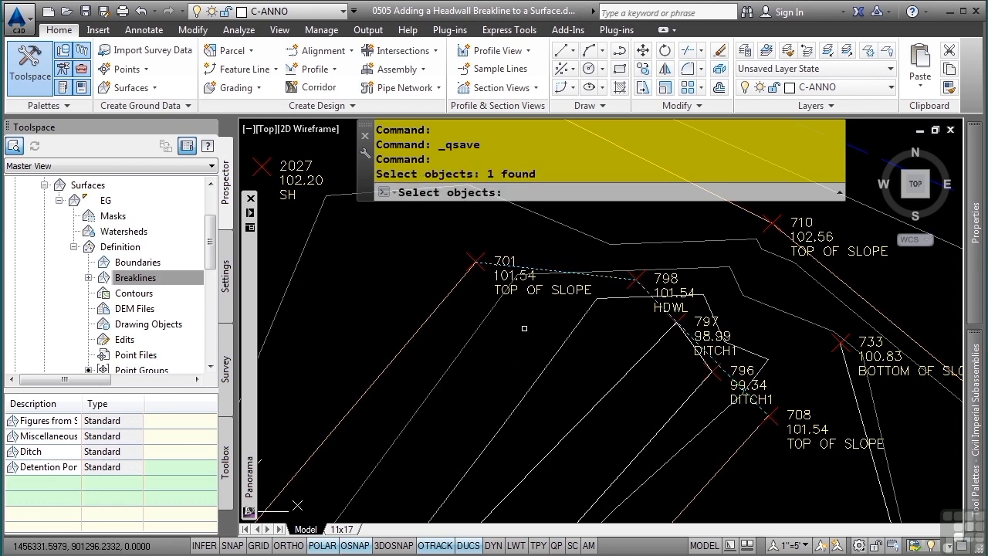
pyautogui.press('Return')
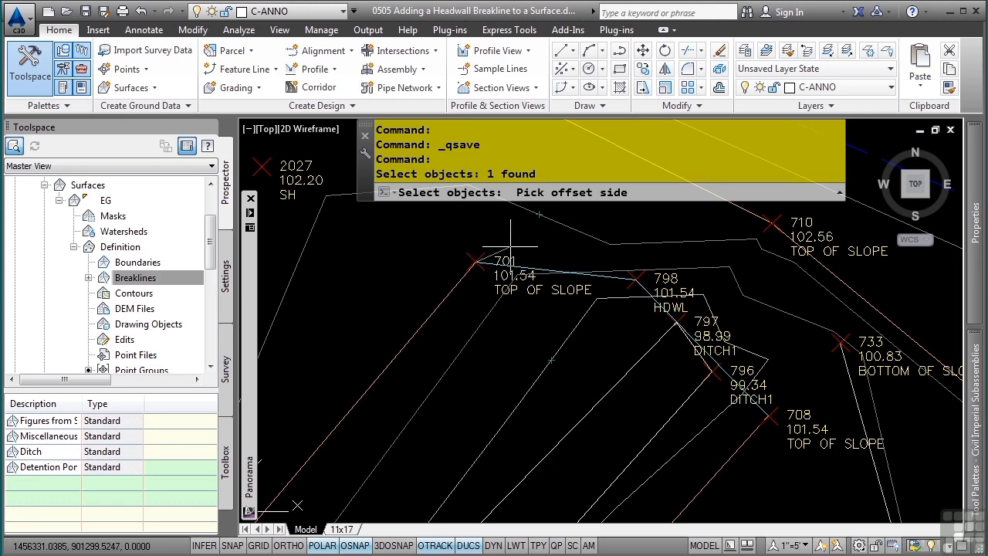
pyautogui.click(502, 249)
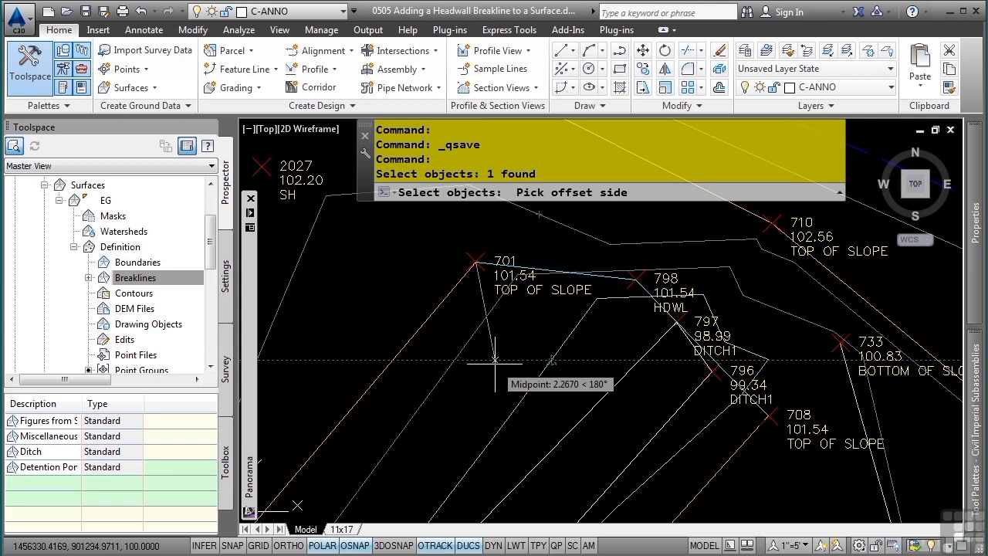
pyautogui.click(488, 360)
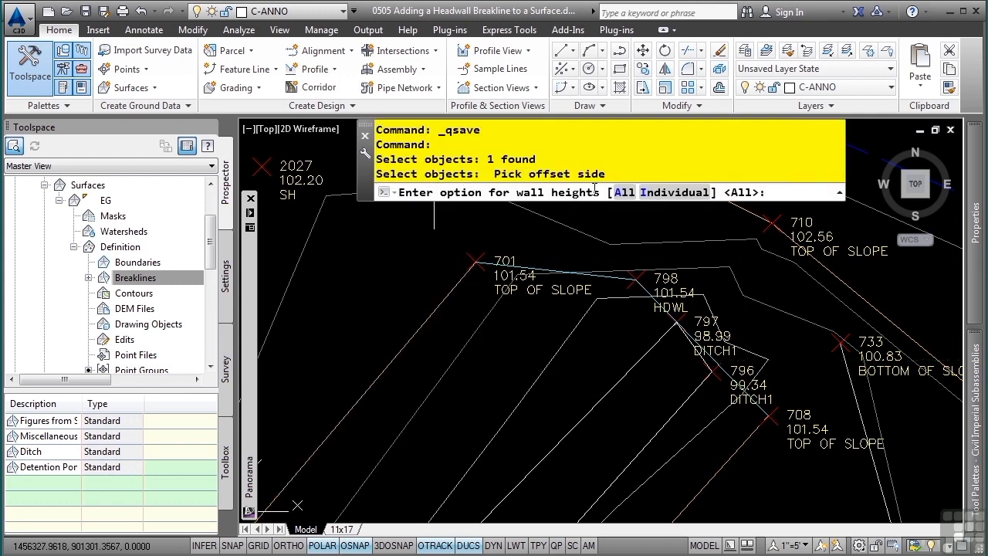
pyautogui.click(653, 195)
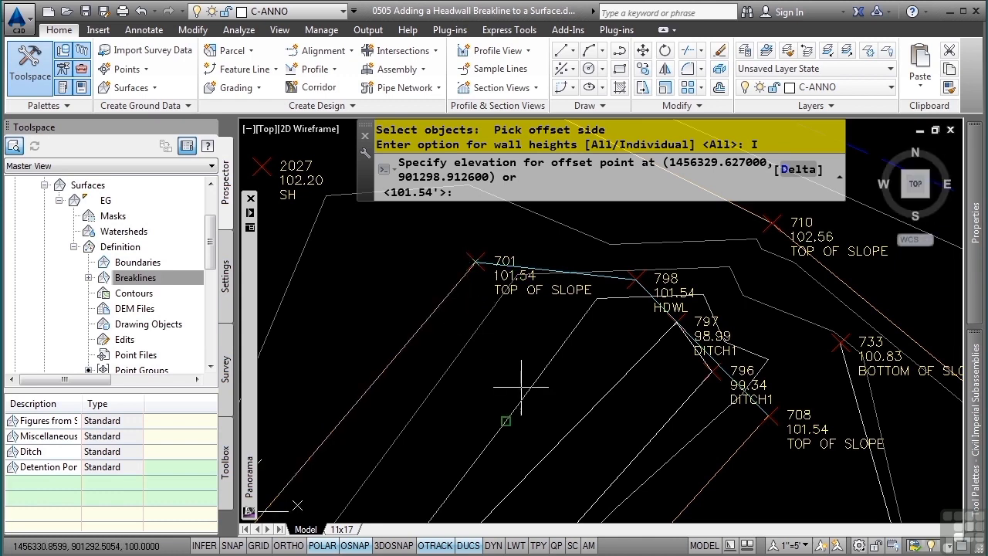
# Set the wall breakline's individual offset elevation differences to -0.5 at point 701, -1 at point 798 and -0.4 at point 708
pyautogui.moveTo(509, 352)
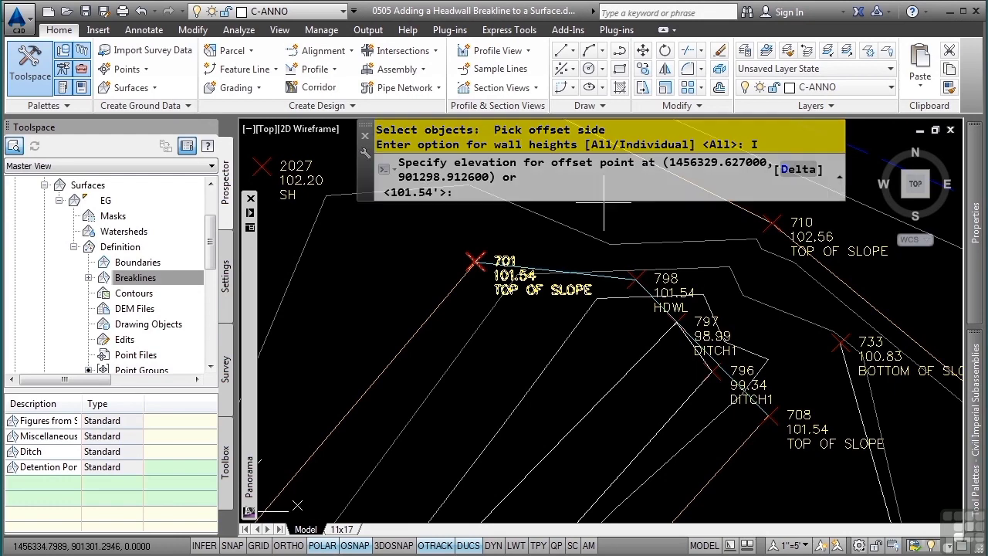
pyautogui.click(798, 169)
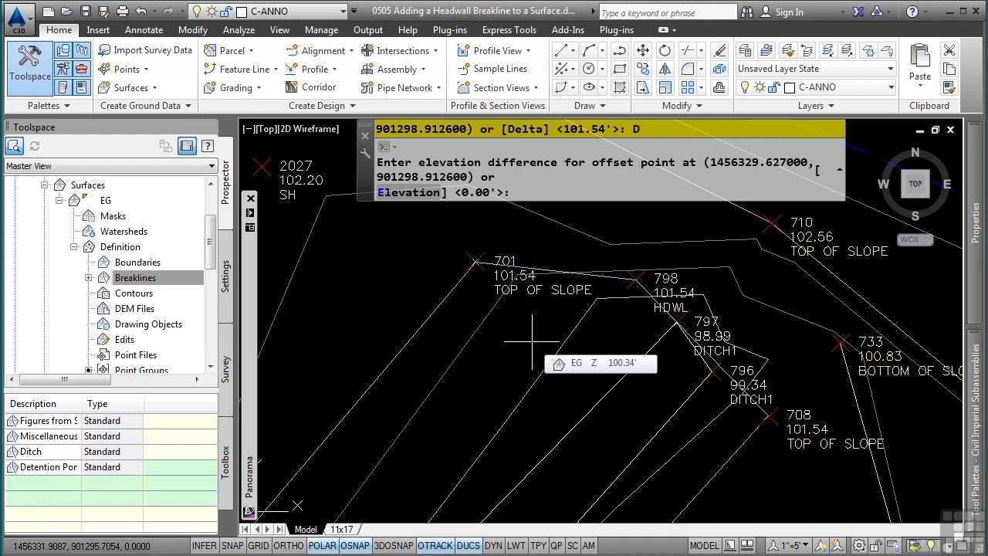
pyautogui.write('.5')
pyautogui.press('BackSpace')
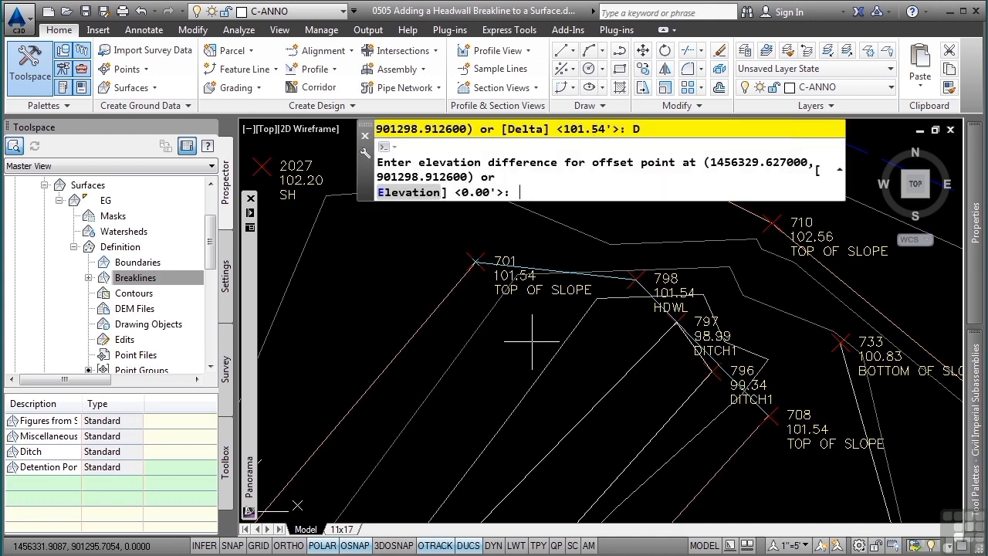
pyautogui.write('-.5')
pyautogui.press('Return')
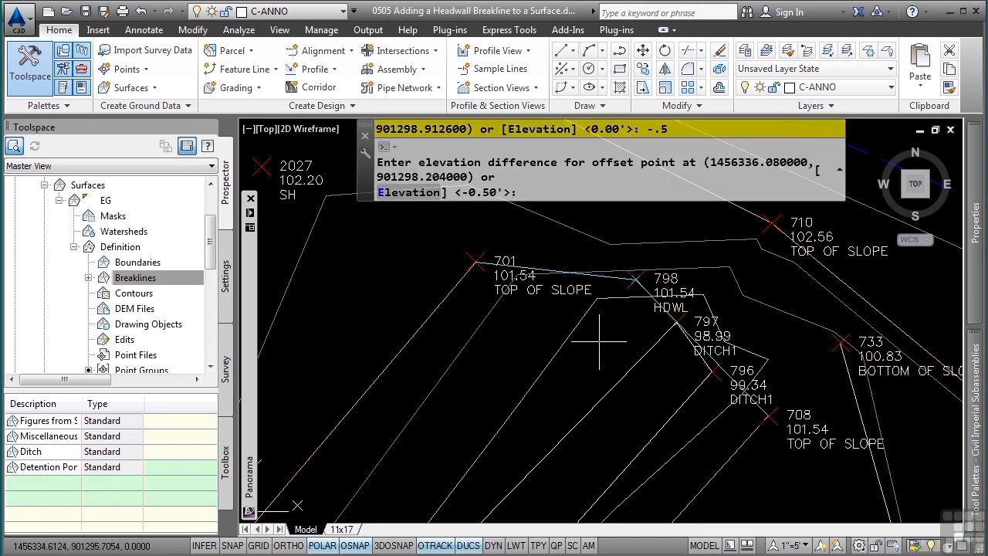
pyautogui.write('-1')
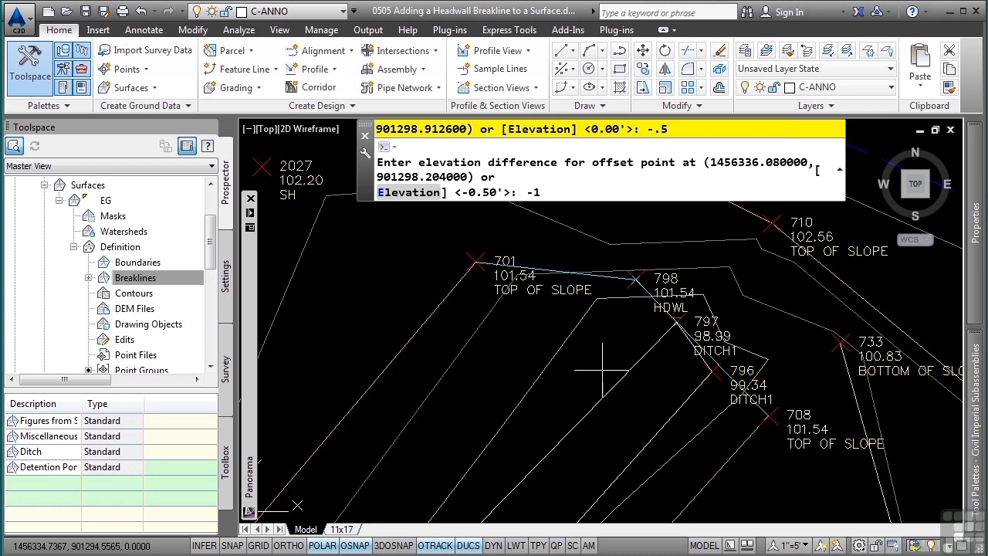
pyautogui.press('Return')
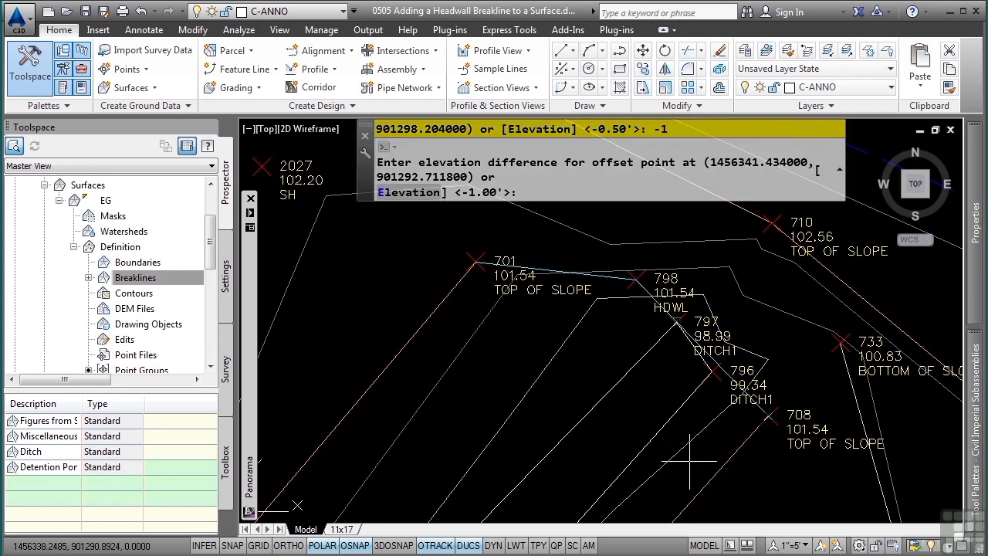
pyautogui.write('-.4')
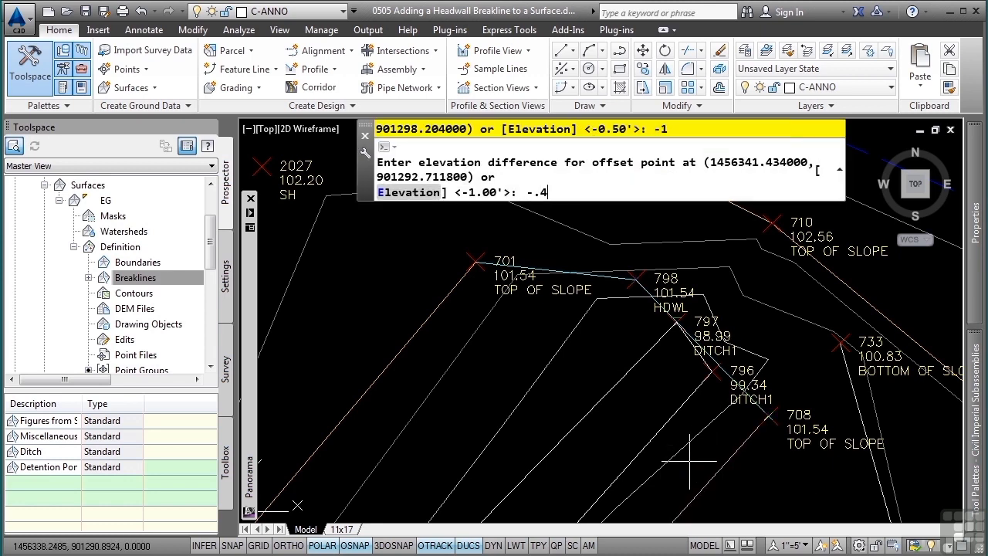
pyautogui.press('Return')
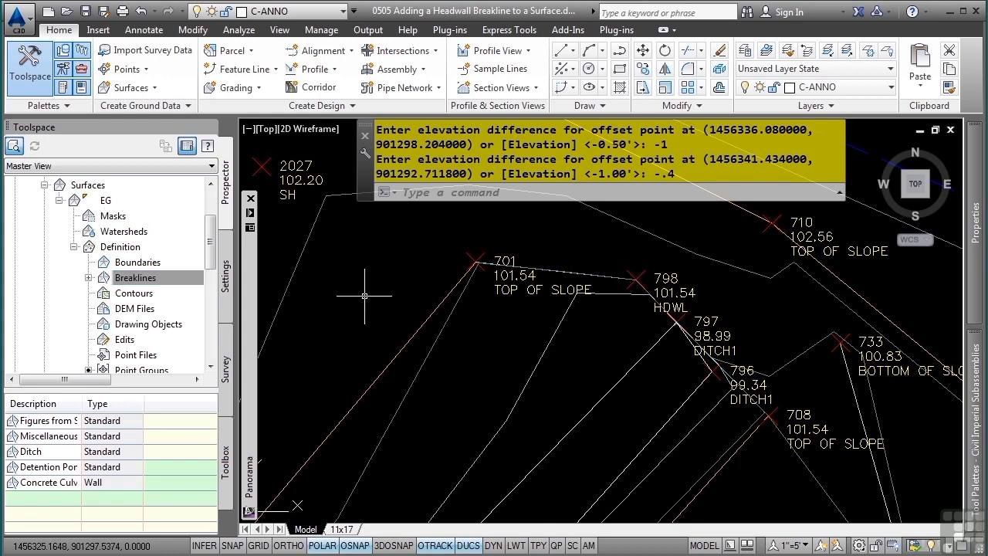
# Open the EG surface together with the headwall and ditch points in the Object Viewer and inspect it in a tilted 3D view
pyautogui.click(494, 337)
pyautogui.click(363, 309)
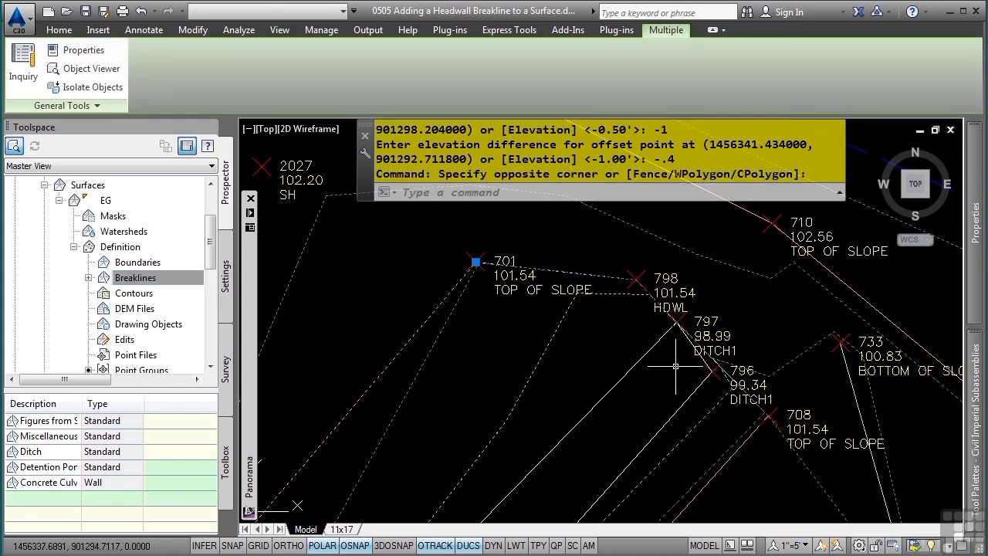
pyautogui.click(601, 275)
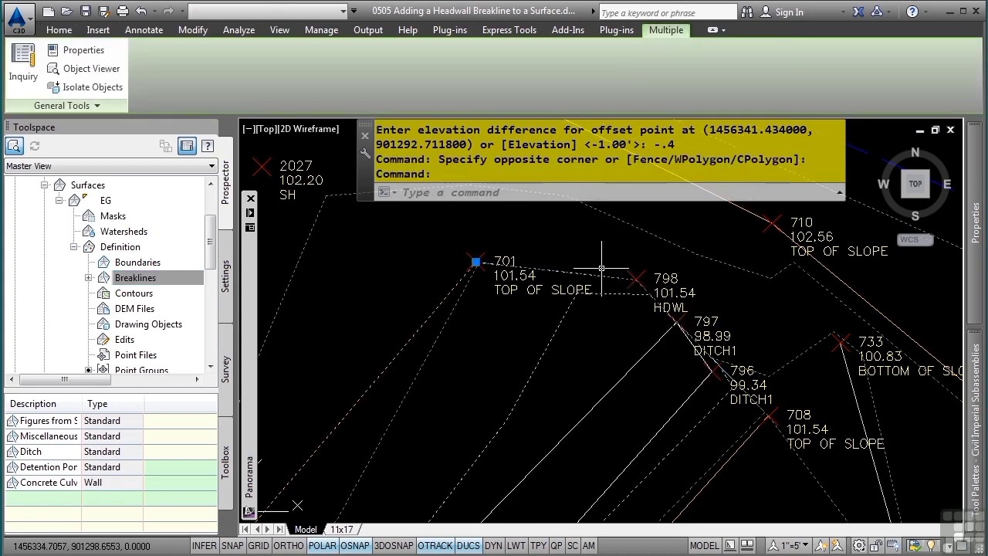
pyautogui.click(635, 280)
pyautogui.click(639, 396)
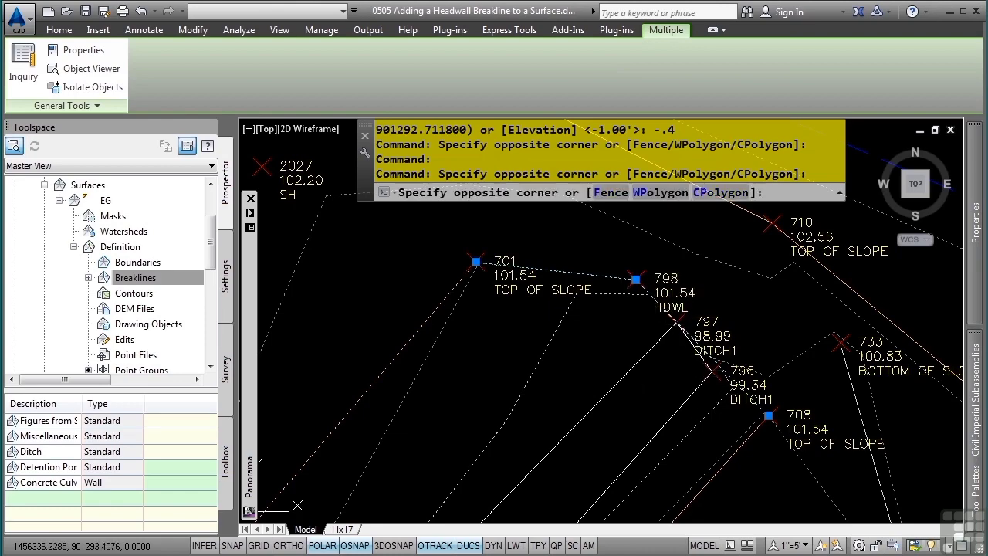
pyautogui.click(597, 383)
pyautogui.rightClick(551, 389)
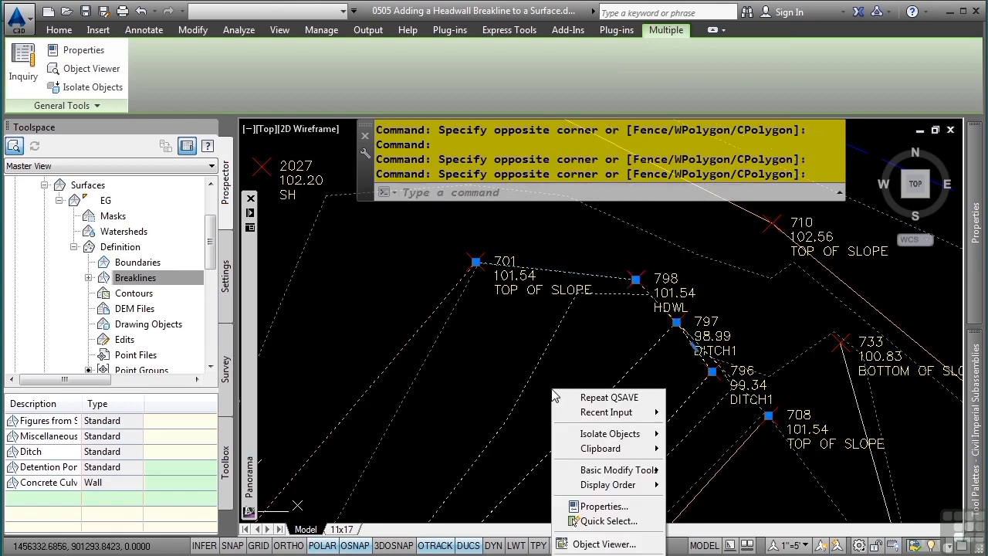
pyautogui.click(623, 546)
pyautogui.moveTo(590, 442)
pyautogui.mouseDown()
pyautogui.moveTo(592, 409)
pyautogui.moveTo(622, 343)
pyautogui.mouseUp()
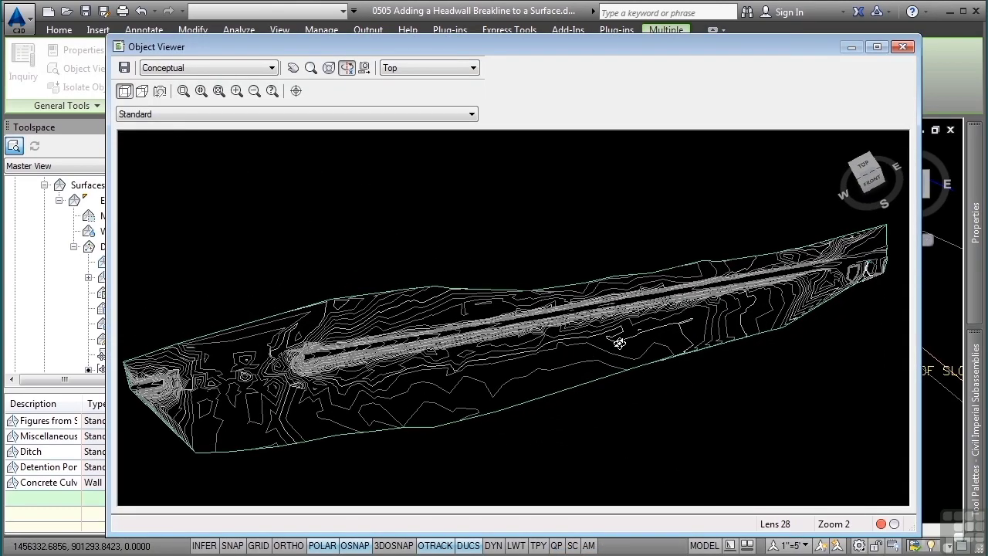
pyautogui.moveTo(408, 387); pyautogui.dragTo(509, 271)
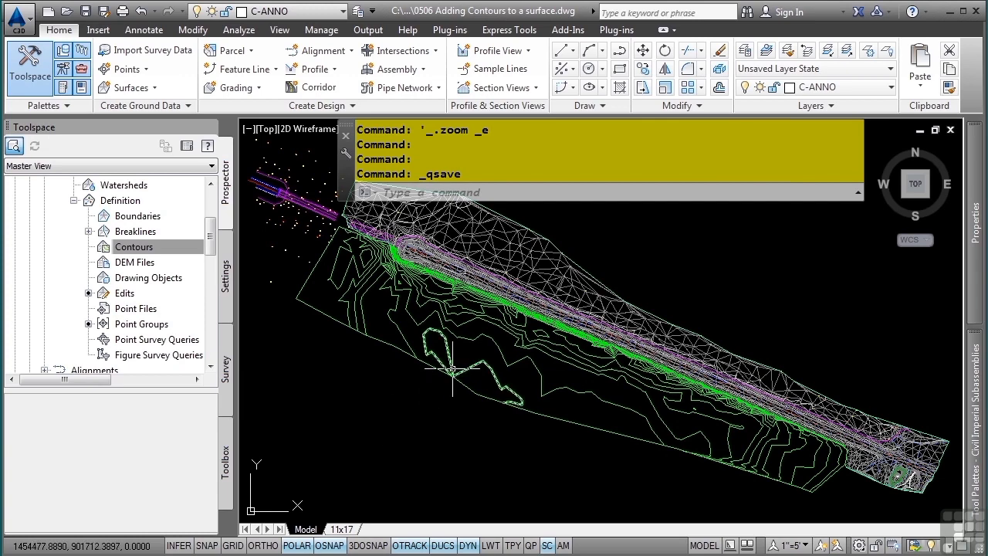
# Isolate the BATH_SURVEY_CONTOURS layer by picking one of the green lake contours
pyautogui.moveTo(453, 370)
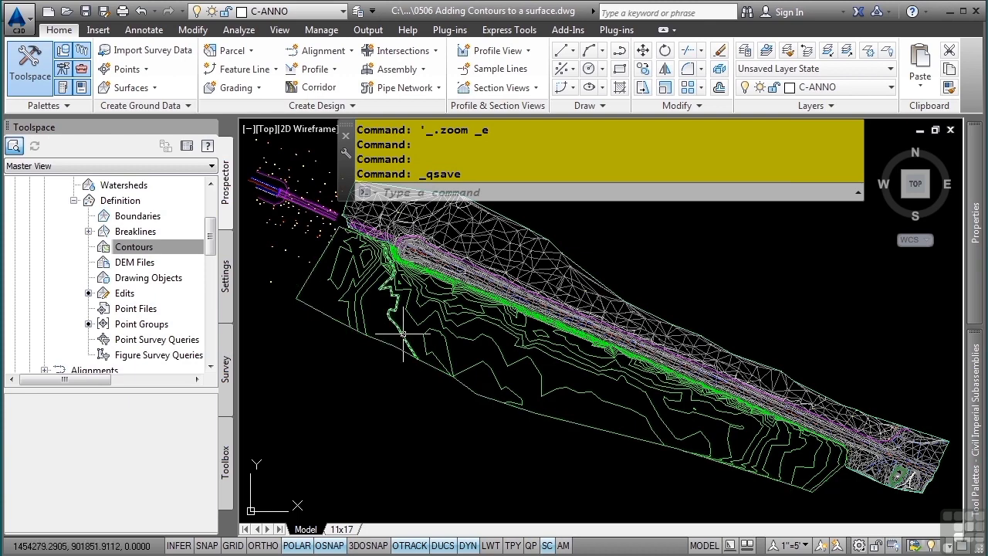
pyautogui.click(339, 205)
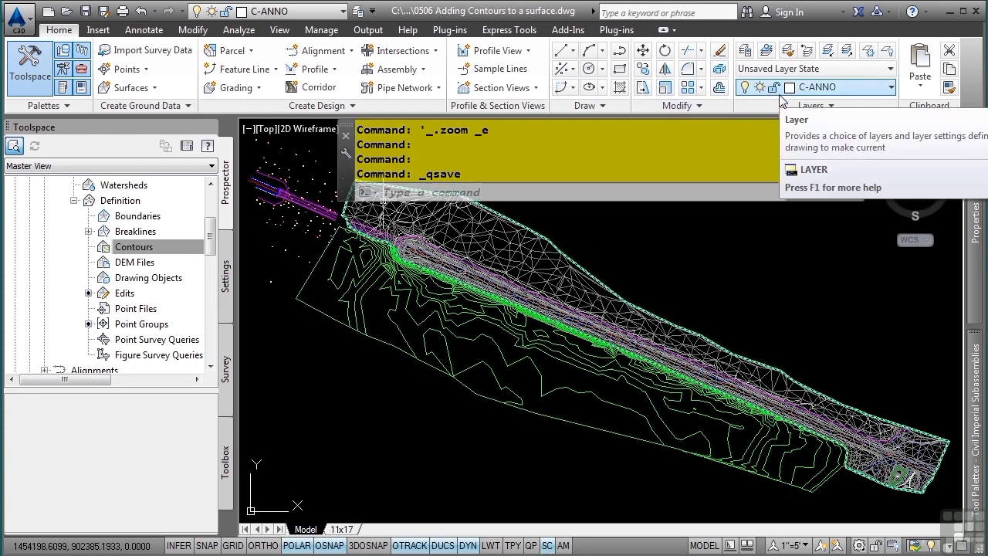
pyautogui.click(831, 52)
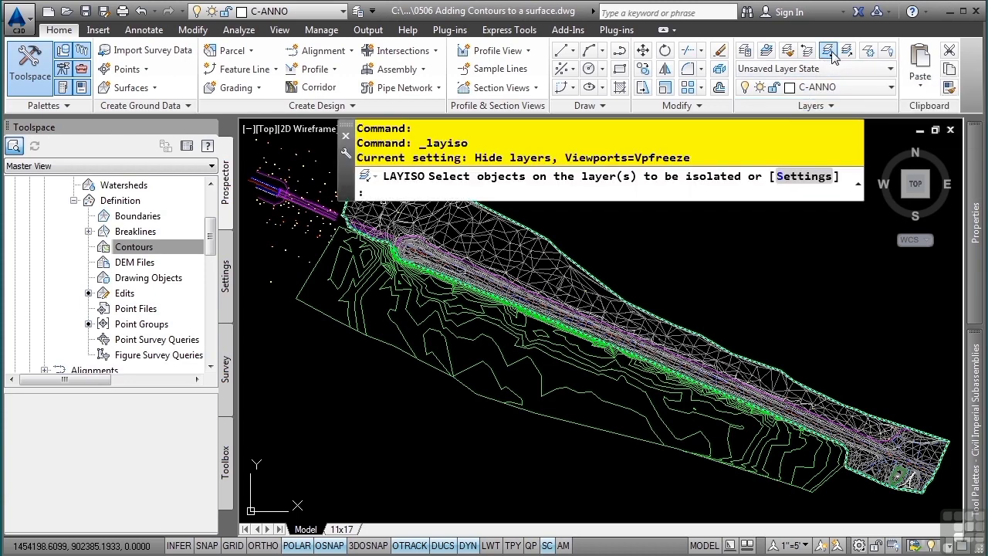
pyautogui.click(487, 337)
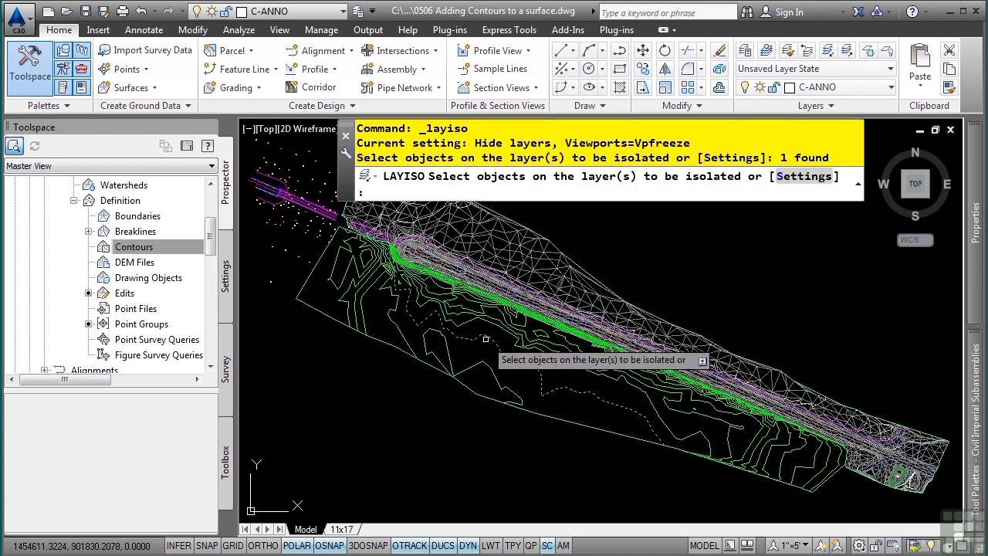
pyautogui.press('Return')
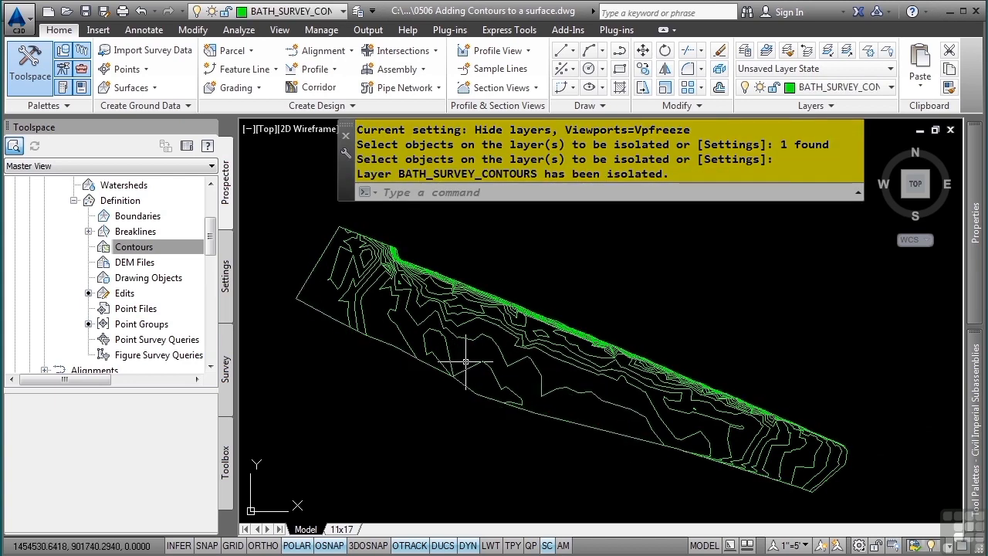
# Create a new TIN surface named SURVEYED LAKE, keeping the default Contours 1' and 5' (Background) style
pyautogui.click(134, 247)
pyautogui.scroll(3, 197, 230)
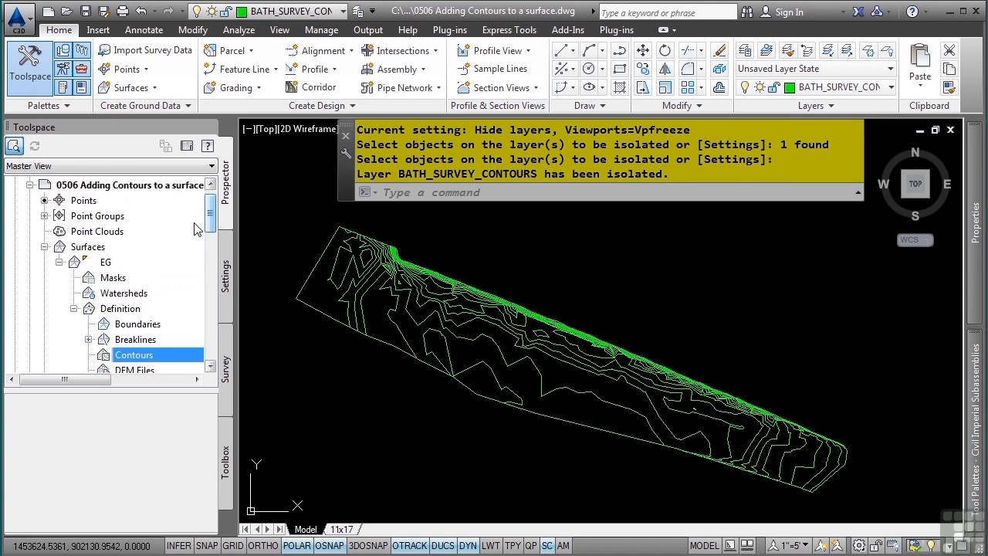
pyautogui.click(73, 308)
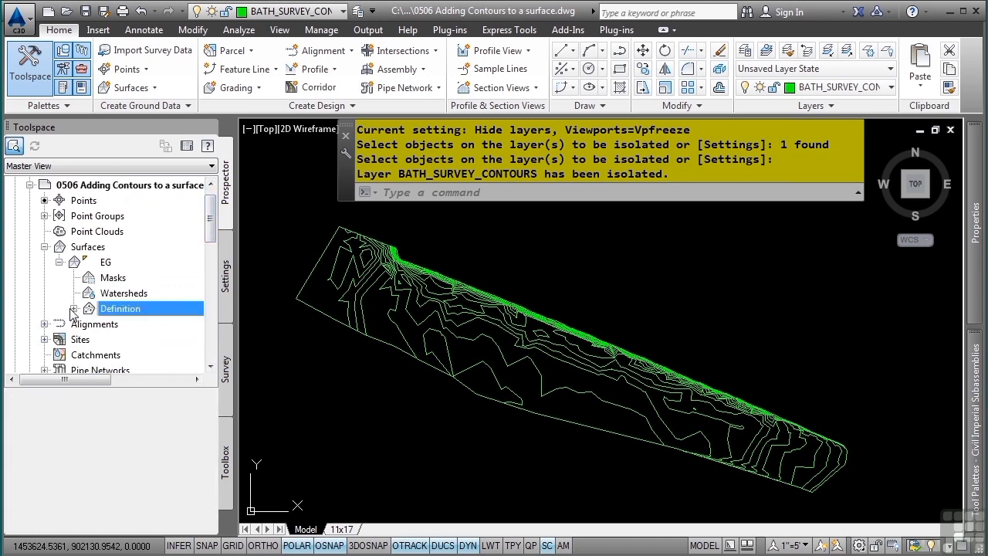
pyautogui.click(59, 263)
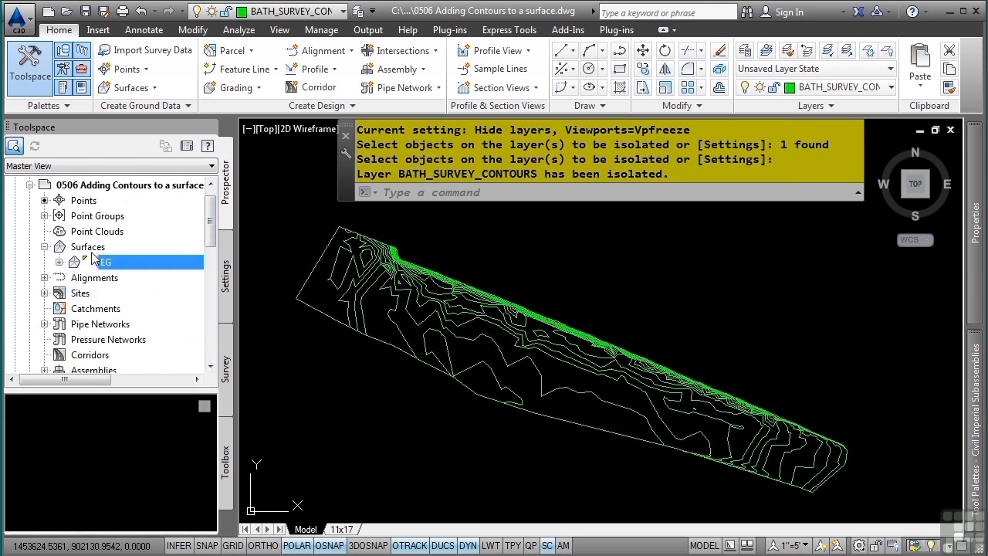
pyautogui.rightClick(93, 246)
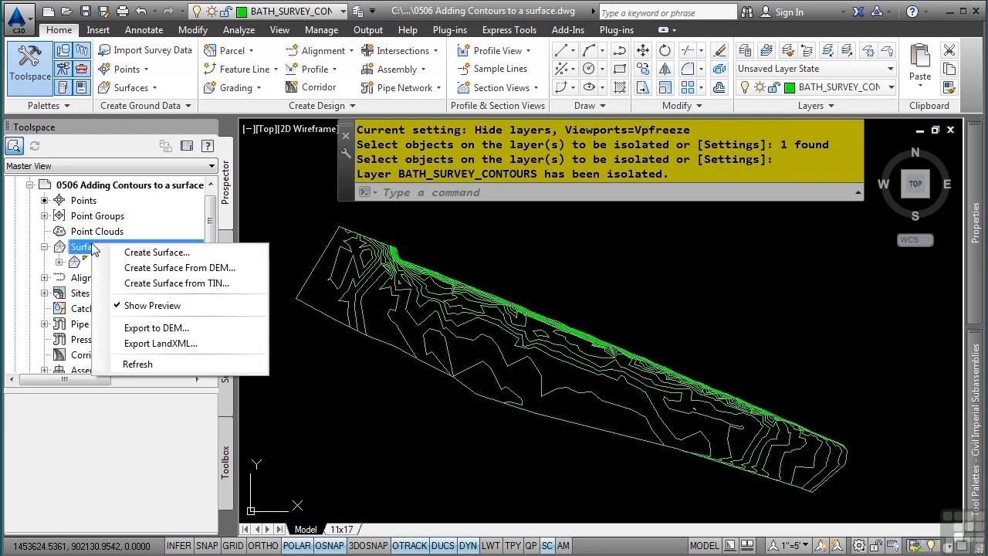
pyautogui.click(158, 254)
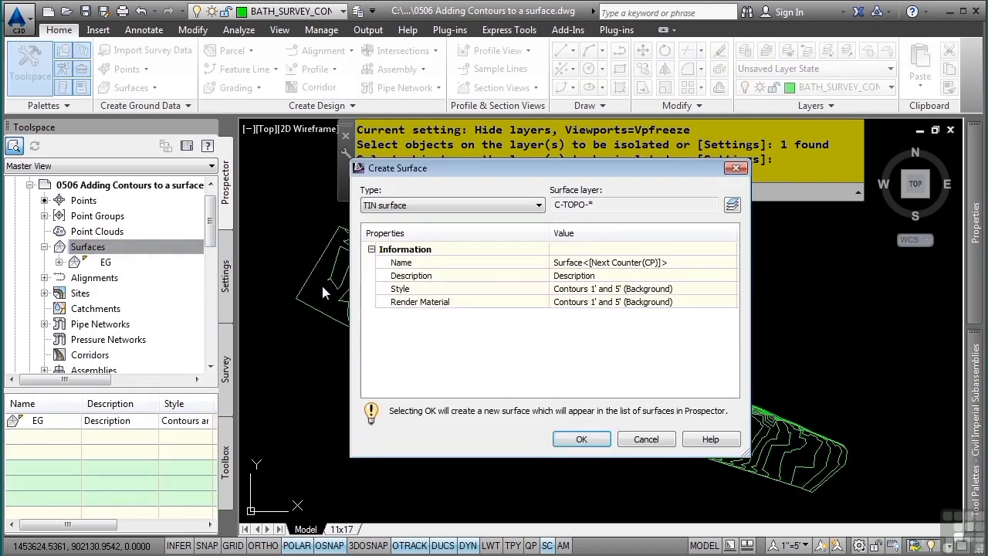
pyautogui.click(690, 267)
pyautogui.write('S')
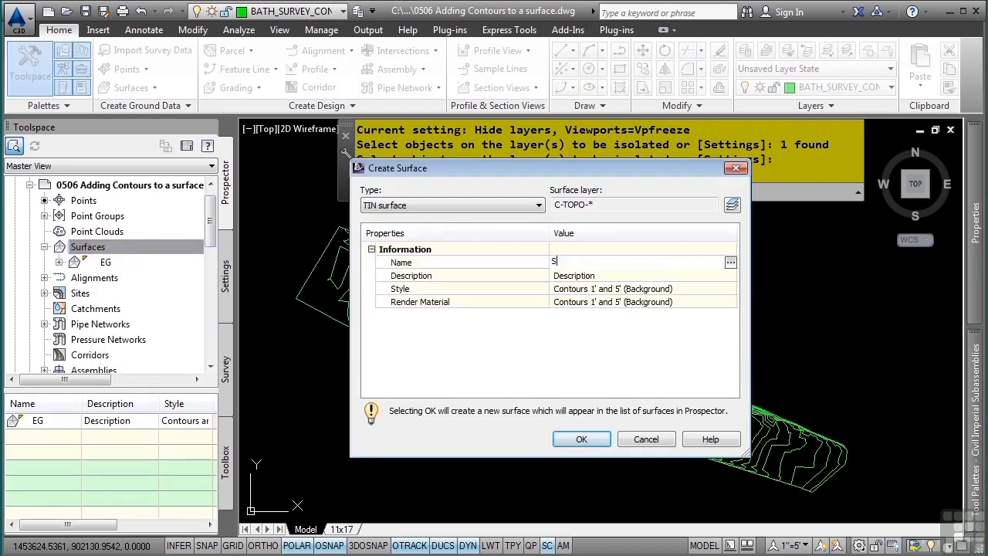
pyautogui.write('URVEYED LAKE')
pyautogui.click(581, 439)
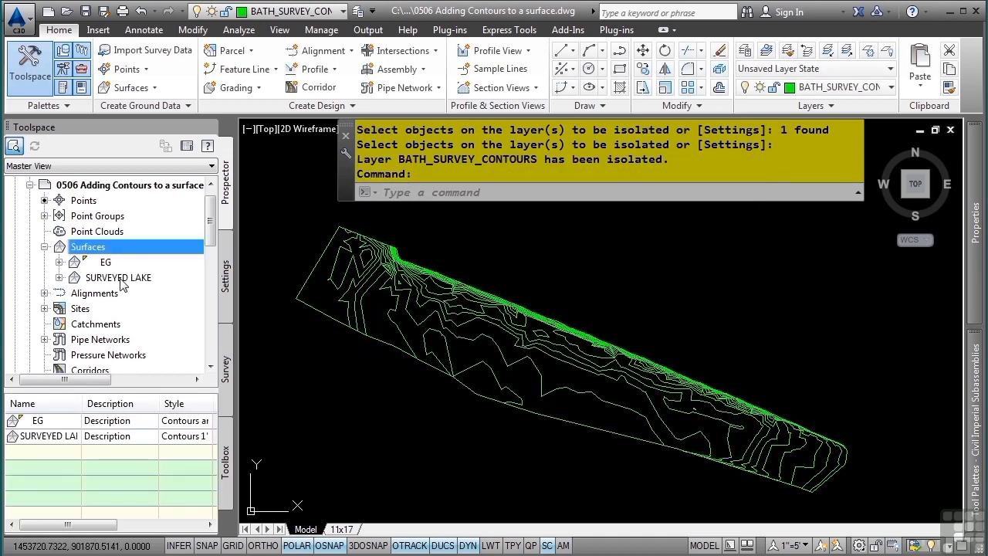
# Add contour data to the SURVEYED LAKE definition, described "Added contours on 5/7/2012", with the default weeding and supplementing factors
pyautogui.click(59, 278)
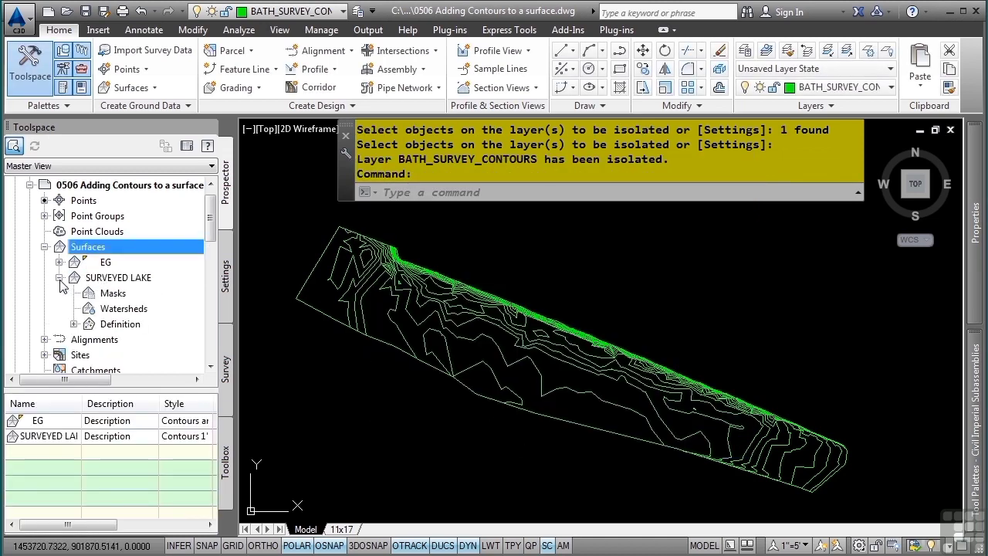
pyautogui.click(73, 325)
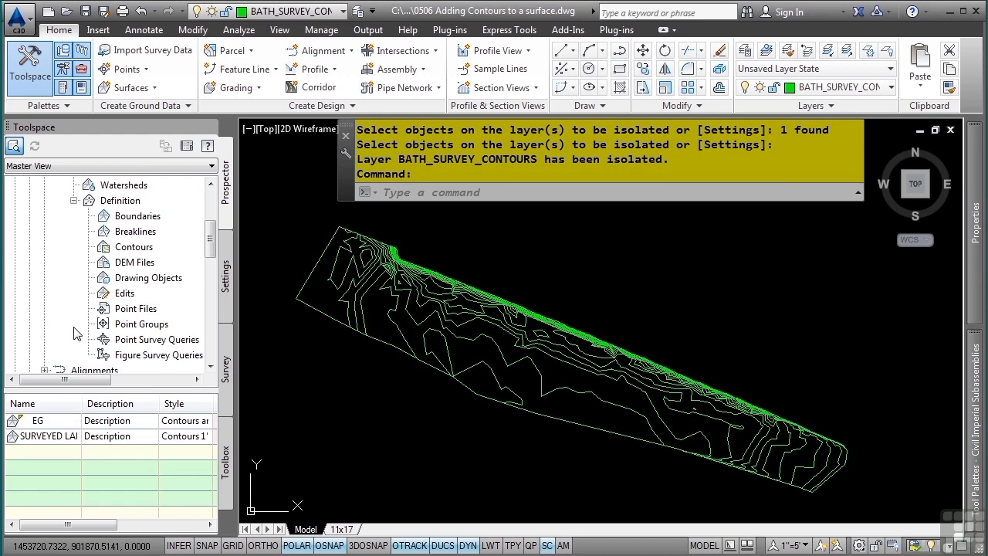
pyautogui.rightClick(131, 247)
pyautogui.click(171, 255)
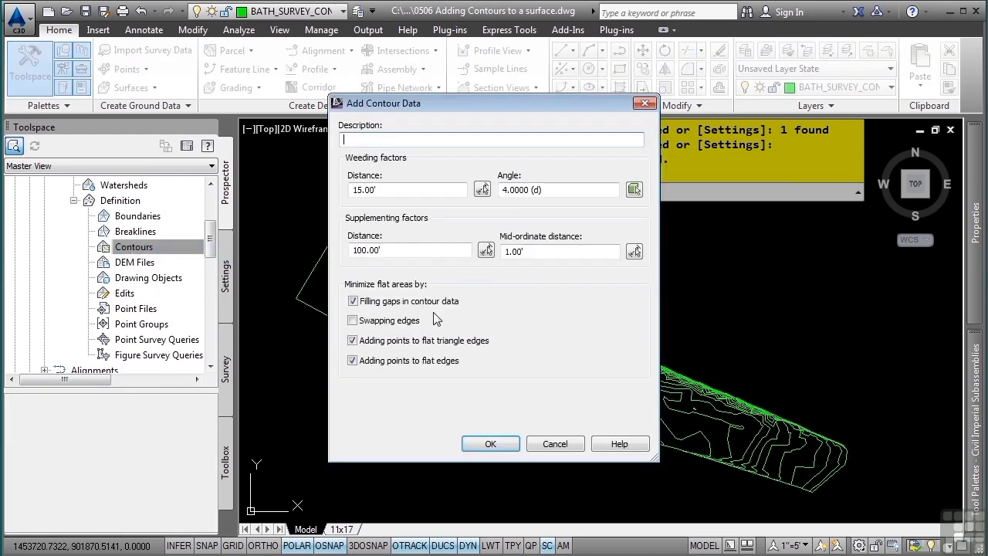
pyautogui.write('Added contours on 5/7/2012')
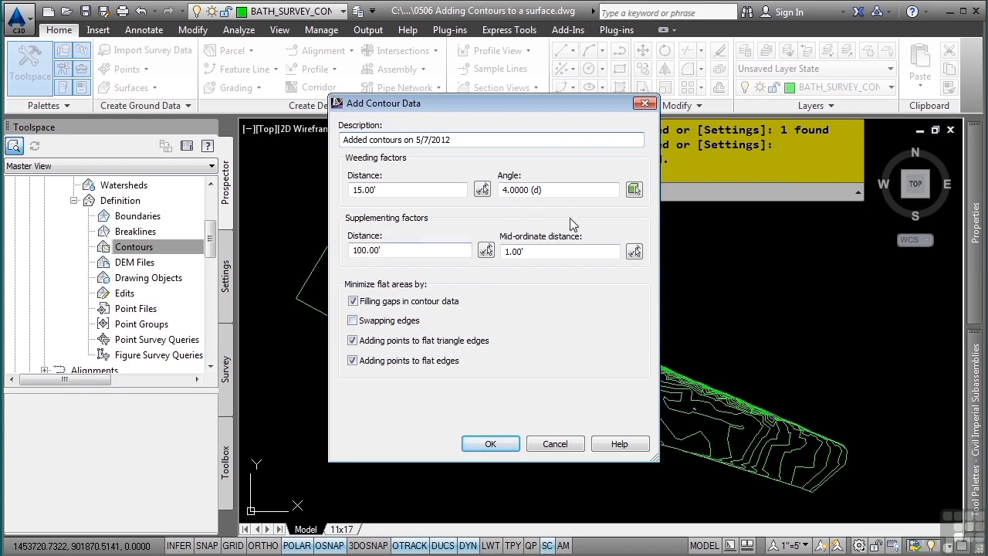
pyautogui.click(492, 444)
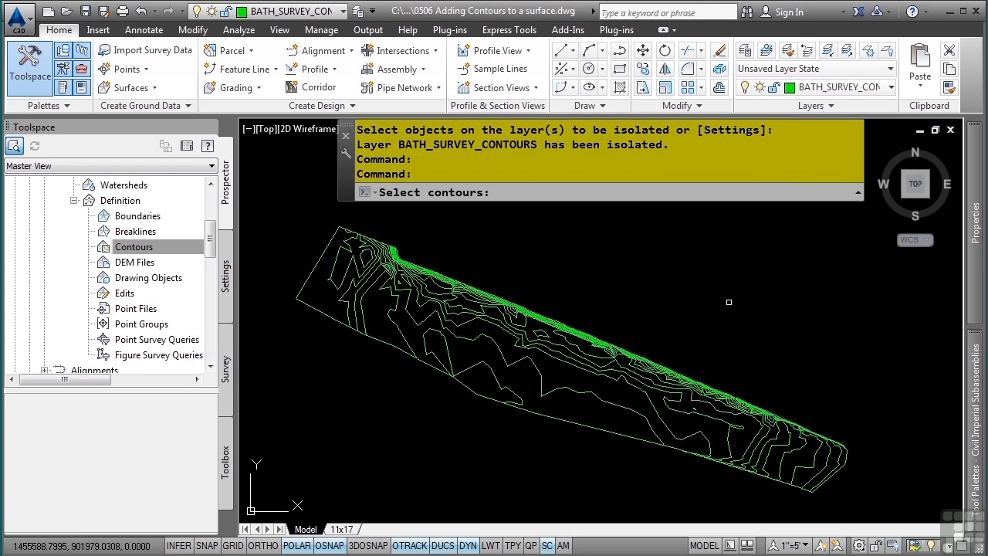
# Select all bathymetric contours except the outer boundary polyline as the surface's contour data, and unisolate the hidden layers
pyautogui.scroll(-4, 729, 302)
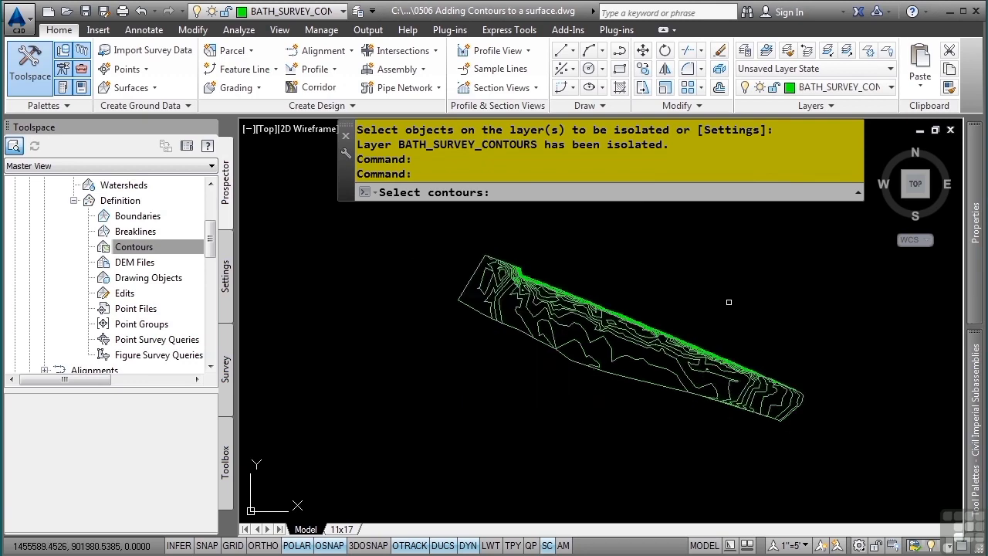
pyautogui.click(820, 245)
pyautogui.click(514, 416)
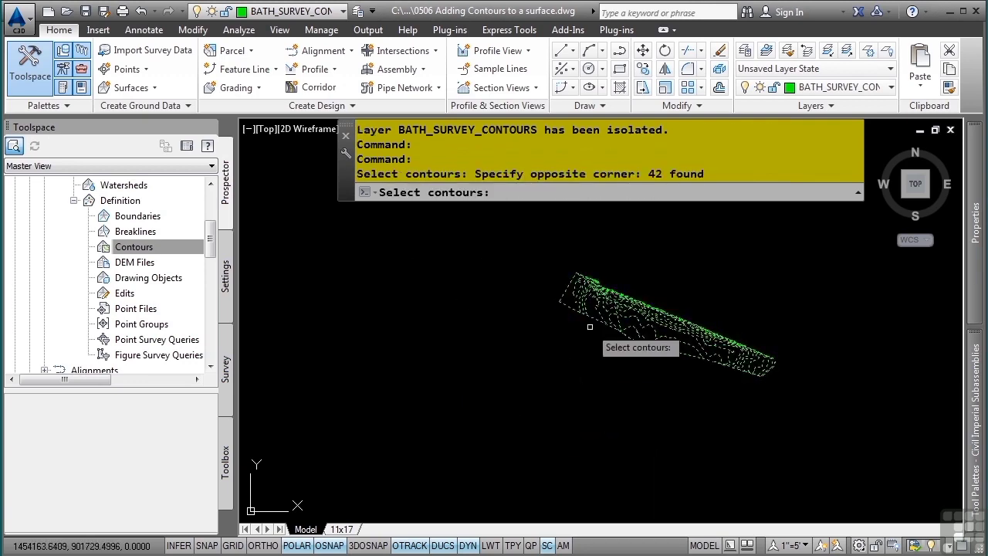
pyautogui.scroll(5, 590, 316)
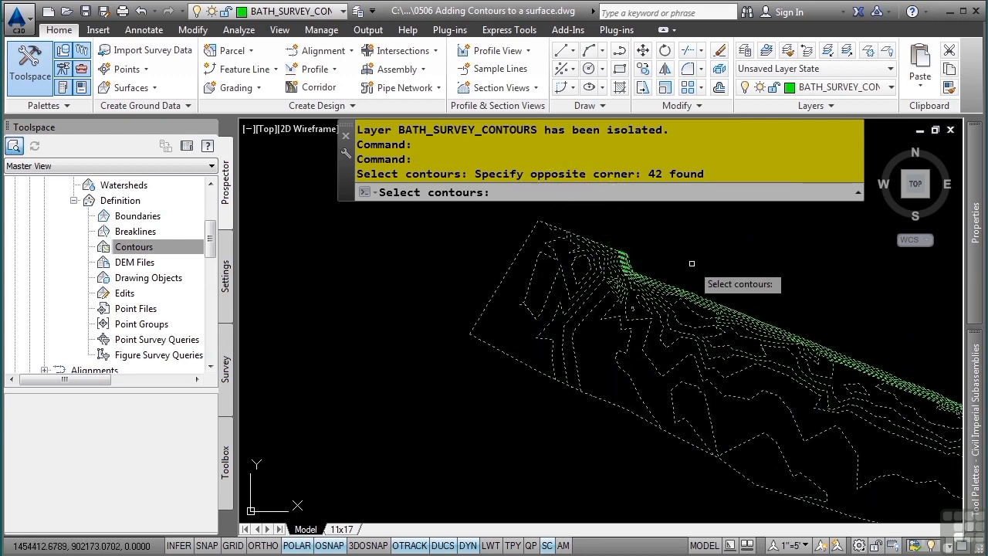
pyautogui.keyDown('shift'); pyautogui.click(490, 343); pyautogui.keyUp('shift')
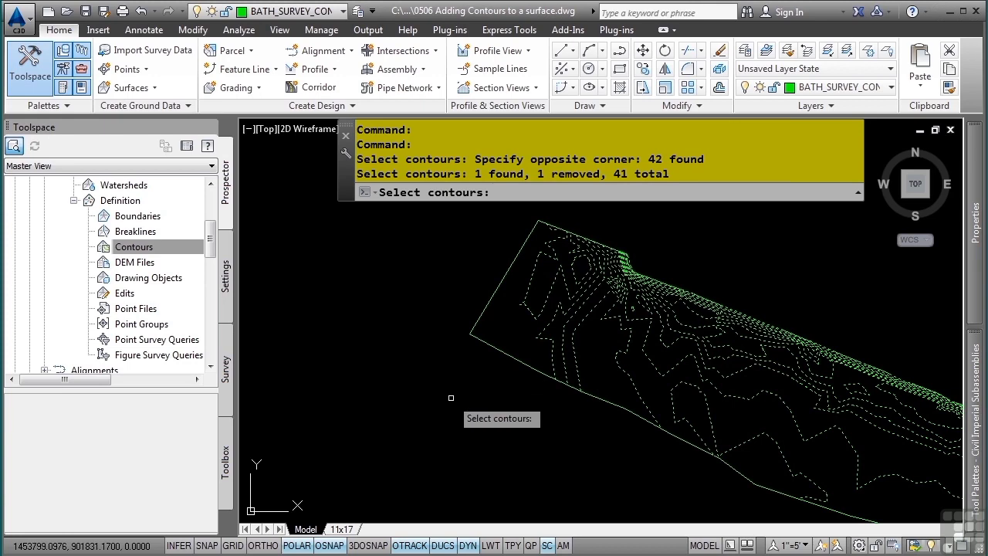
pyautogui.press('Return')
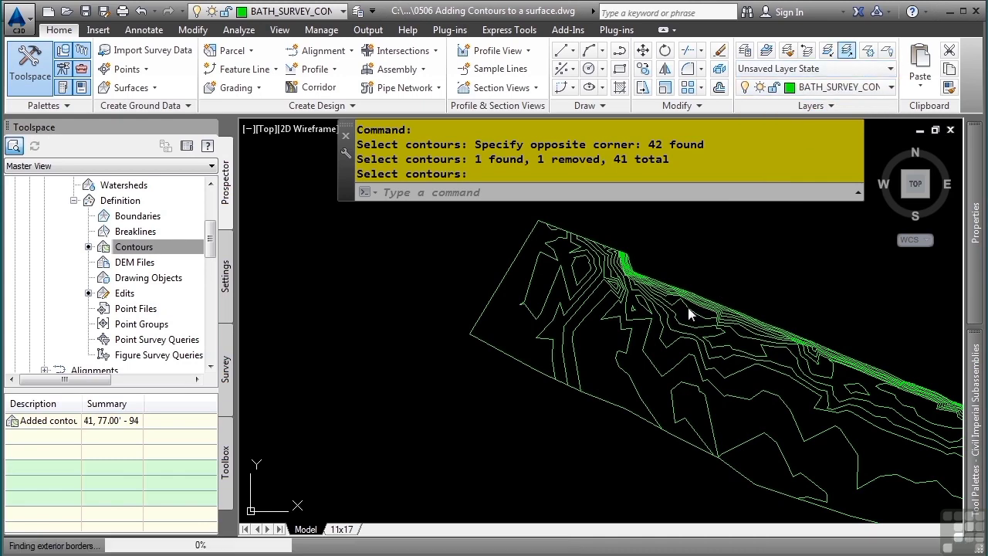
pyautogui.click(847, 52)
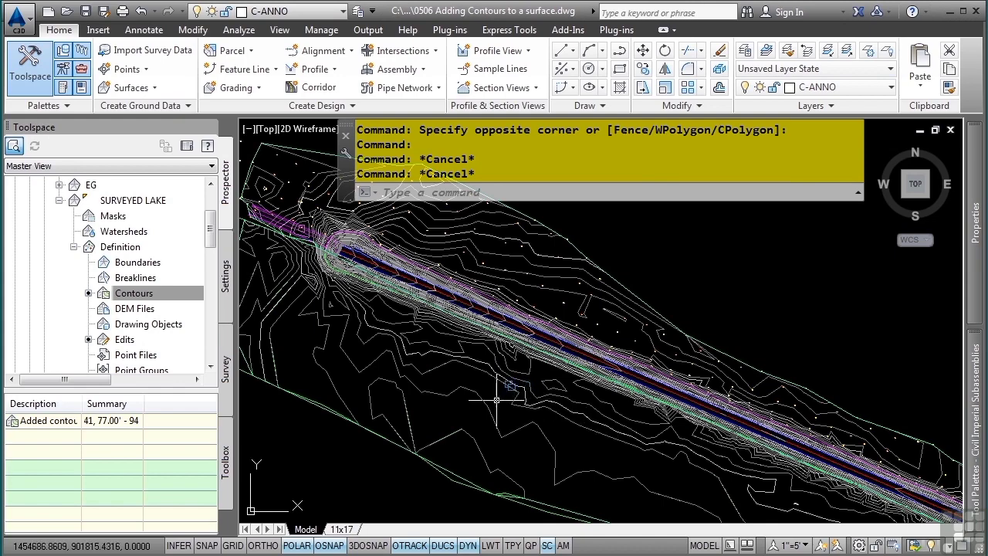
# Stretch the sharp bend vertex of the source contour polyline beneath the SURVEYED LAKE surface a short distance horizontally to the east
pyautogui.scroll(4, 517, 398)
pyautogui.scroll(2, 510, 398)
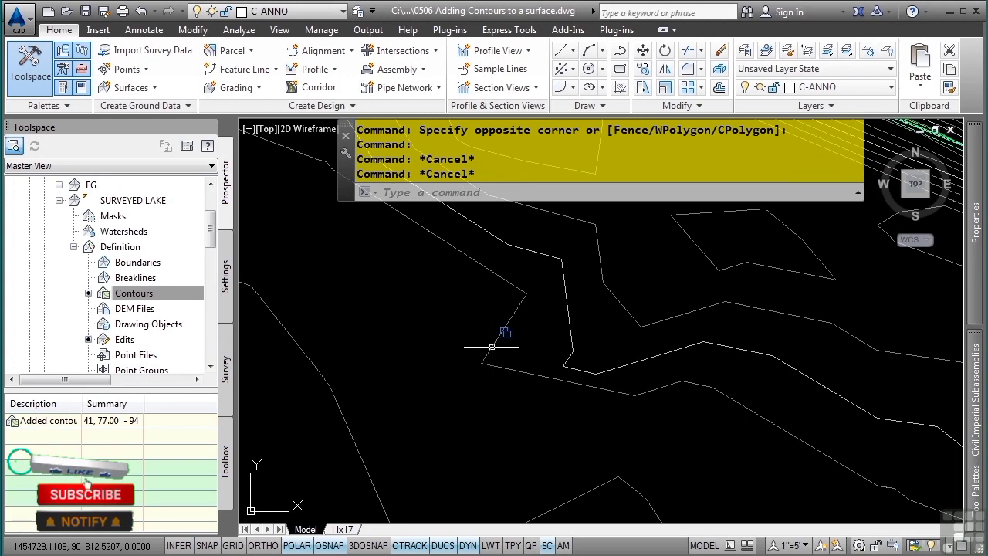
pyautogui.click(491, 338)
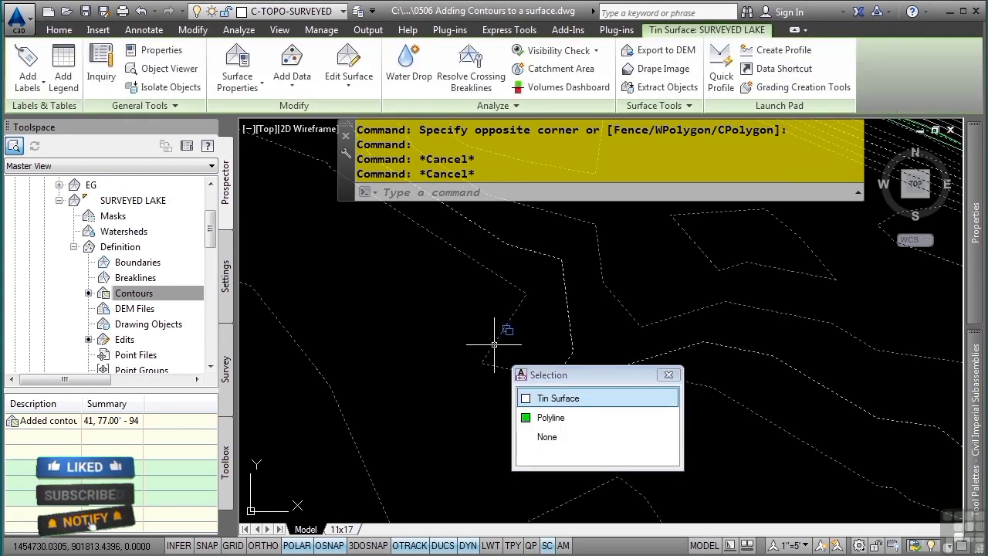
pyautogui.click(549, 418)
pyautogui.click(482, 364)
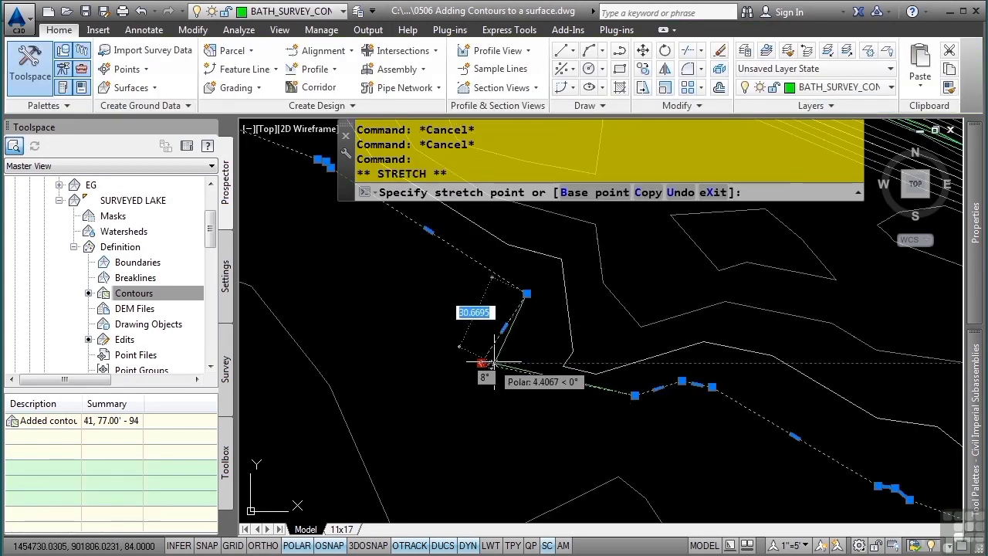
pyautogui.click(511, 363)
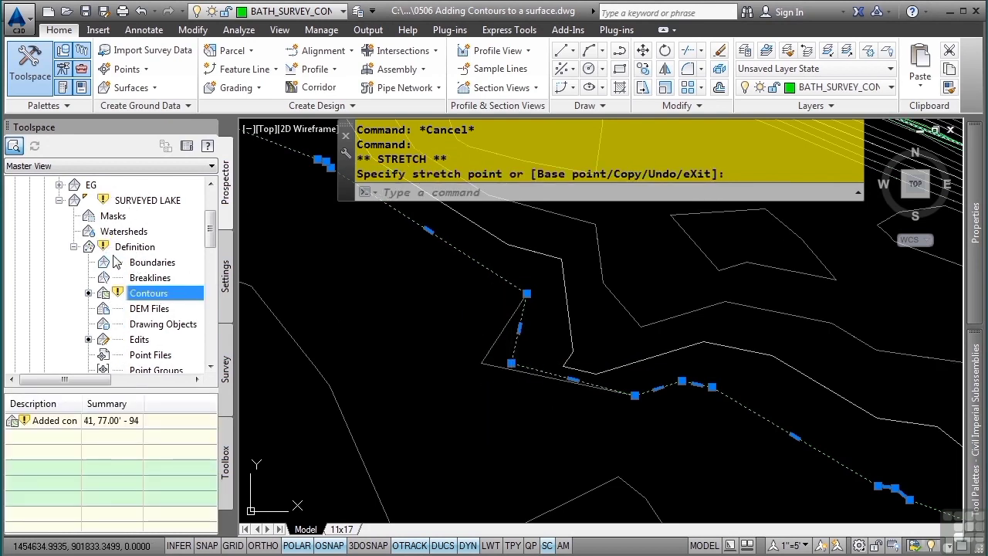
# Rebuild the SURVEYED LAKE surface from its edited contour polyline and clear the polyline selection
pyautogui.rightClick(117, 200)
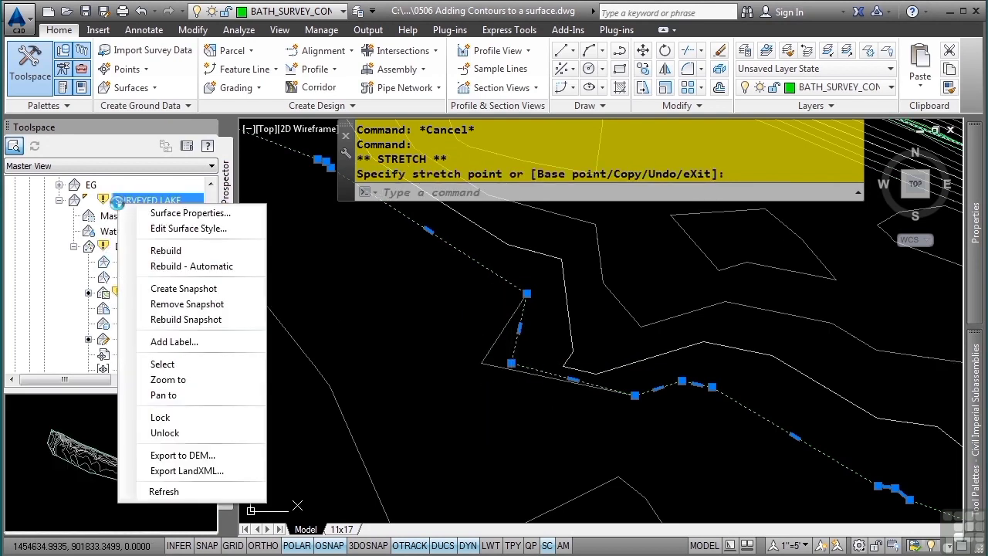
pyautogui.click(166, 247)
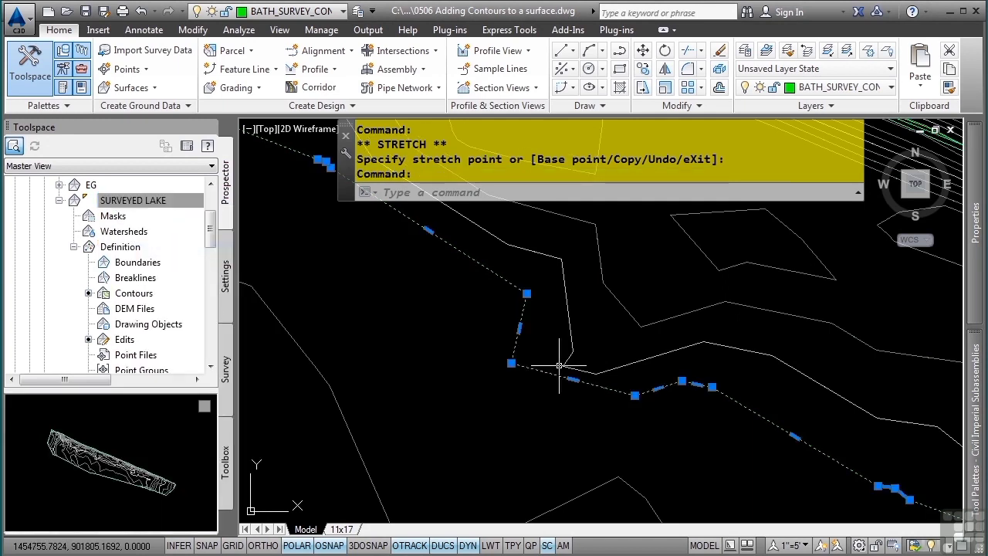
pyautogui.press('Escape')
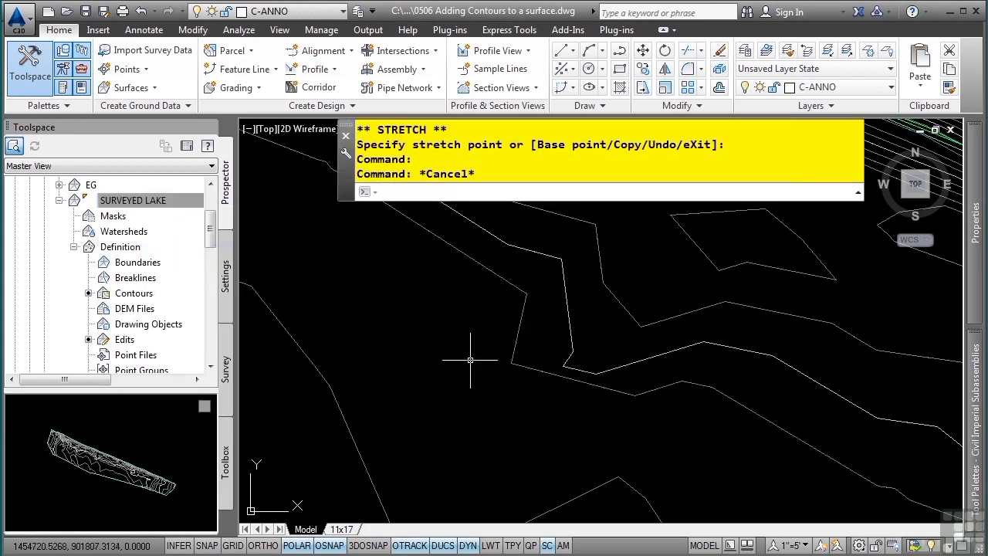